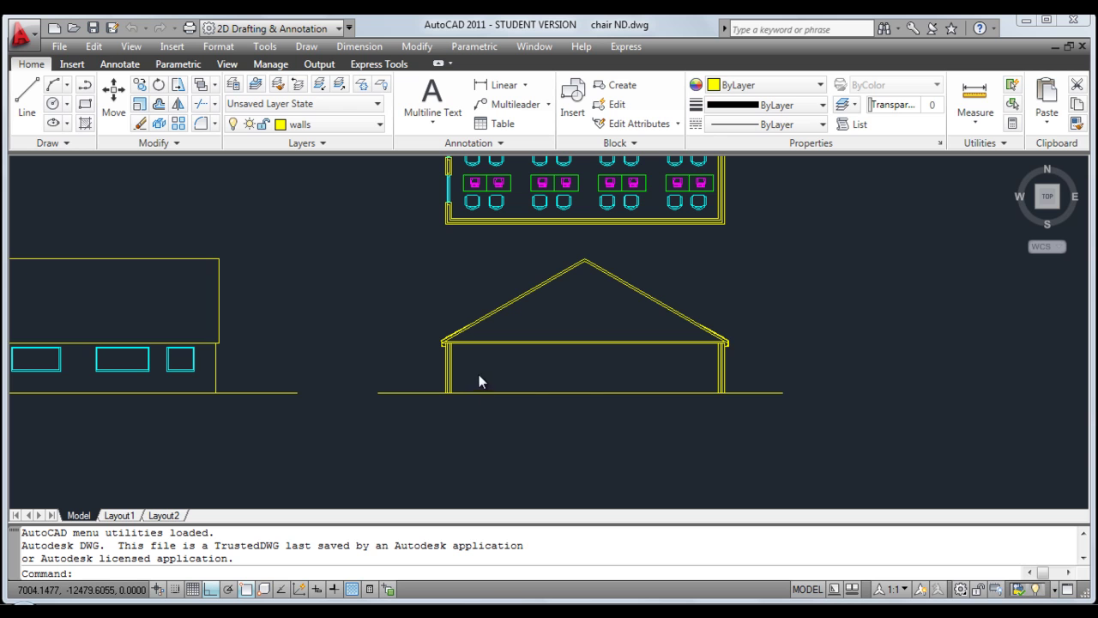
# Switch to floor layout 01.dwg and examine the foundation detail's dimensions around the wall base, footing and slab
pyautogui.moveTo(466, 373)
pyautogui.mouseDown(button='middle')
pyautogui.moveTo(506, 345)
pyautogui.moveTo(492, 367)
pyautogui.mouseUp(button='middle')
pyautogui.scroll(6, 492, 367)
pyautogui.moveTo(412, 343); pyautogui.dragTo(534, 318, button='middle')
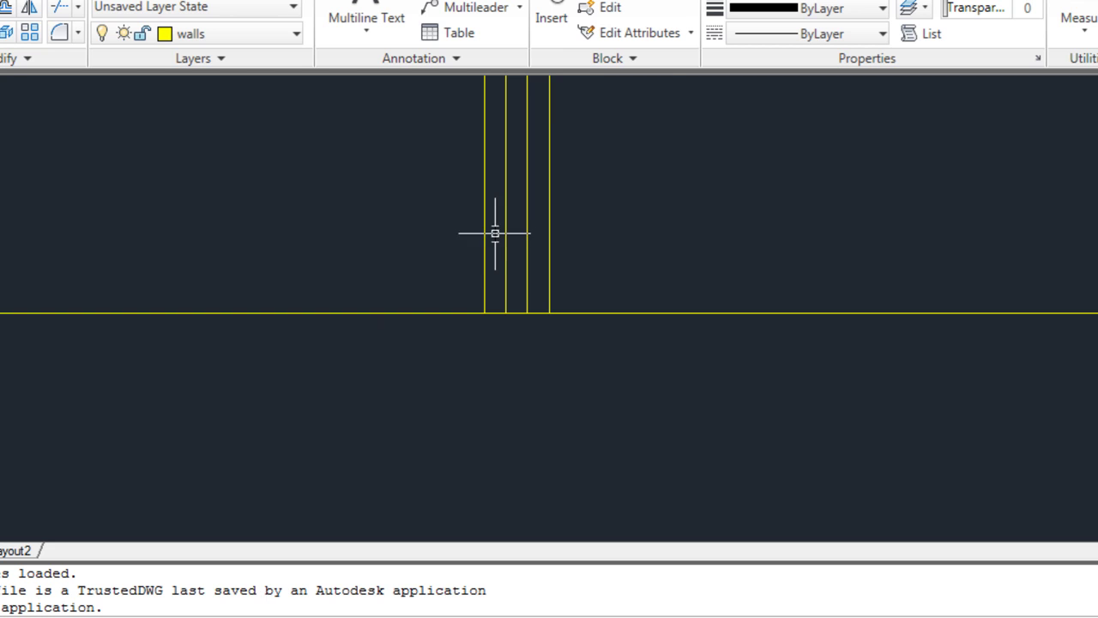
pyautogui.click(515, 2)
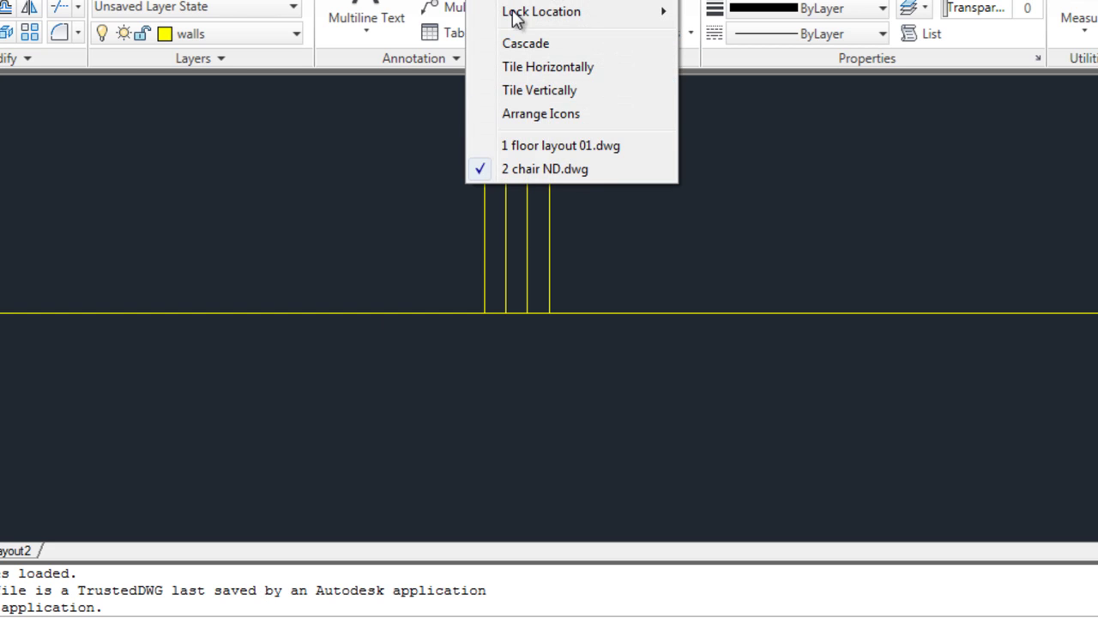
pyautogui.click(547, 146)
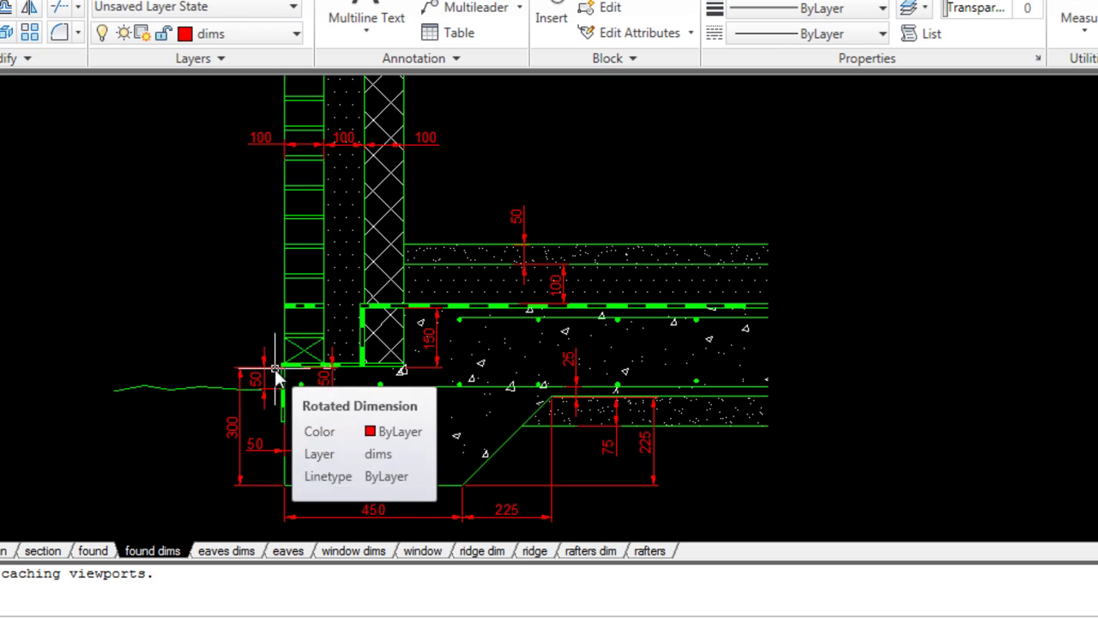
pyautogui.scroll(5, 321, 382)
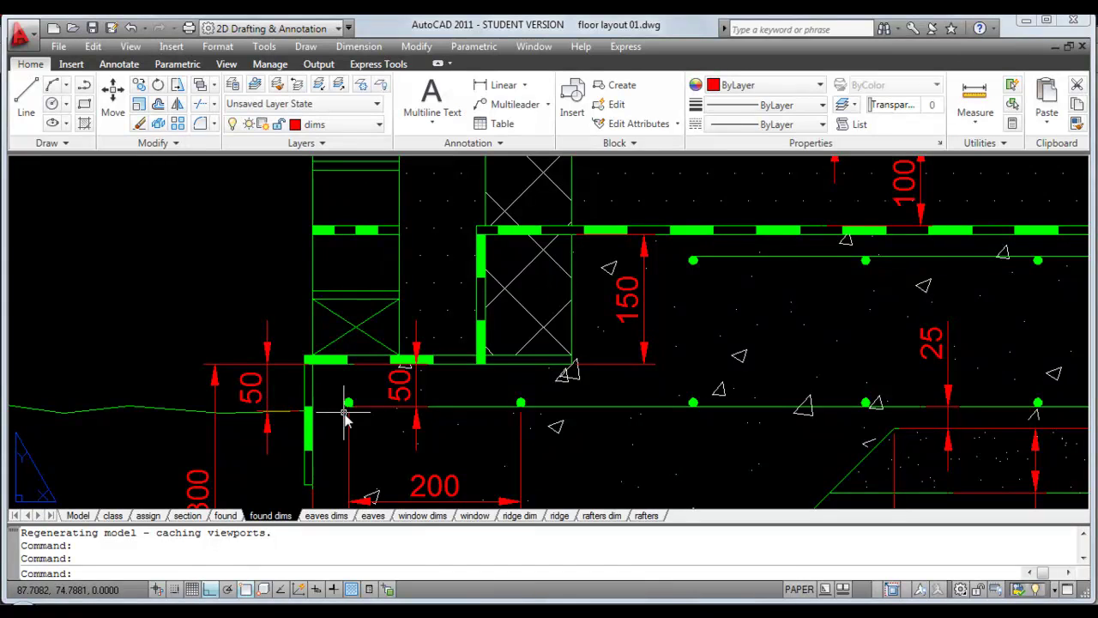
pyautogui.scroll(-2, 419, 418)
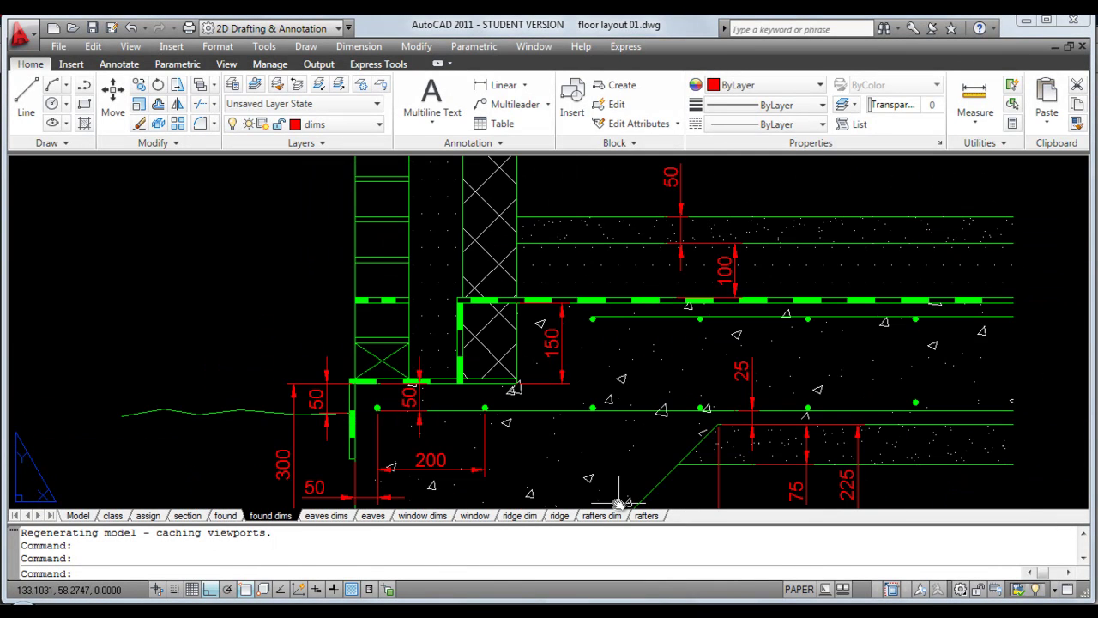
pyautogui.moveTo(617, 496); pyautogui.dragTo(589, 346, button='middle')
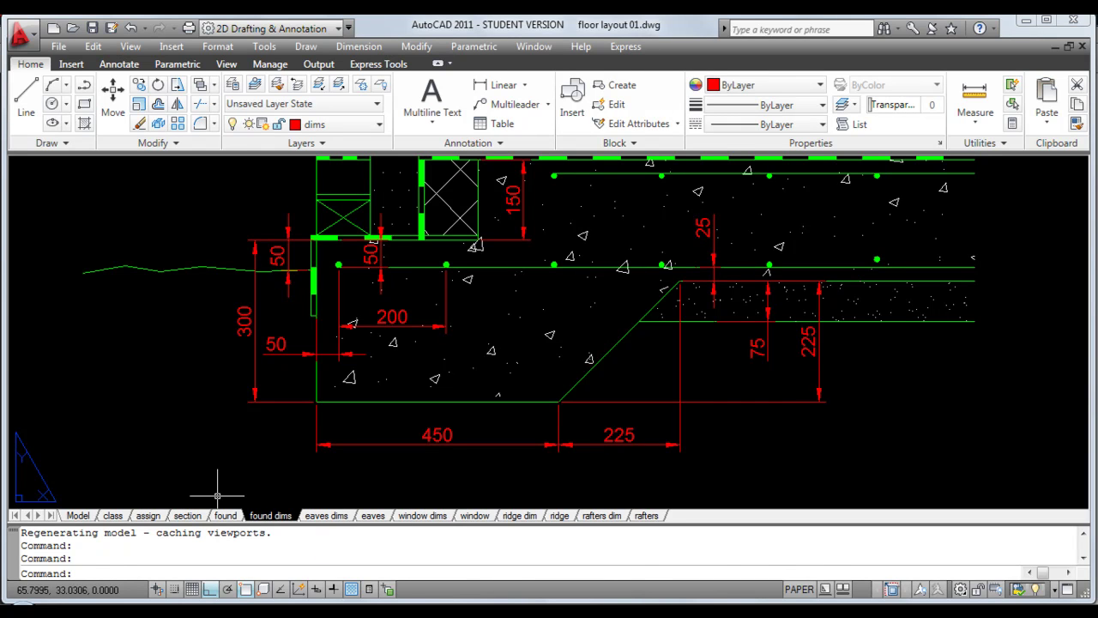
# Return to chair ND.dwg and offset the ground line 50 upward at the base of the section's wall
pyautogui.click(540, 48)
pyautogui.click(550, 228)
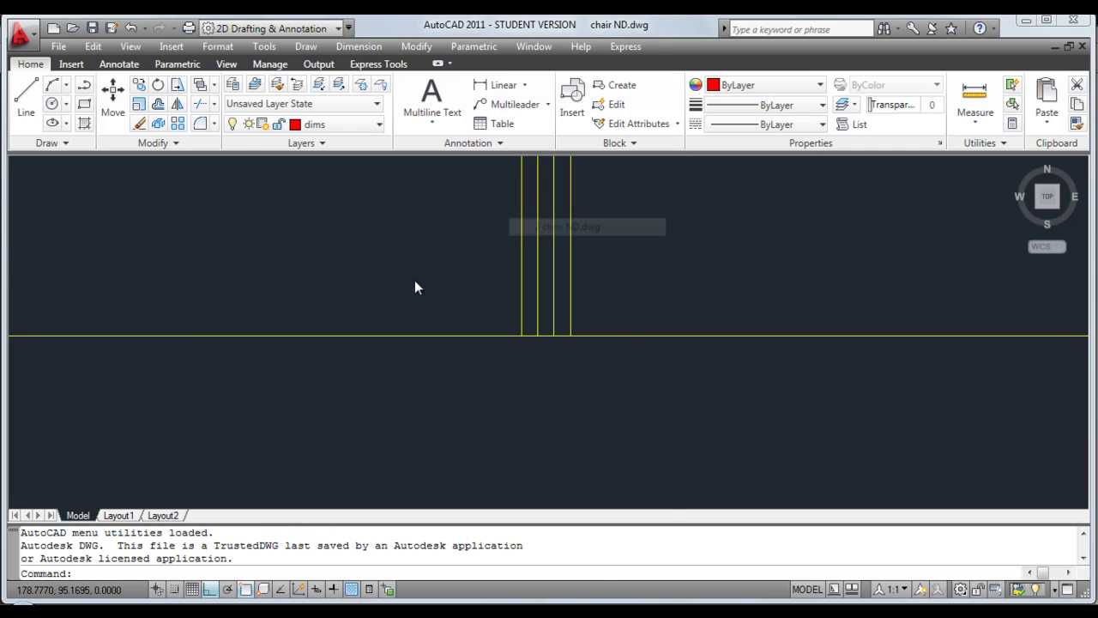
pyautogui.click(157, 104)
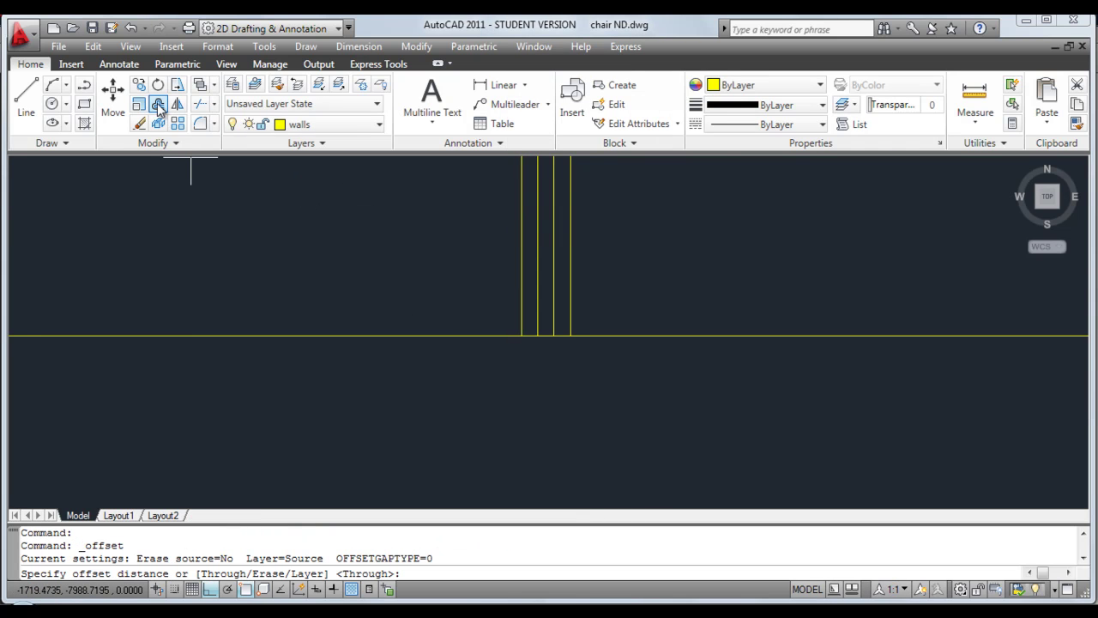
pyautogui.write('50')
pyautogui.press('Return')
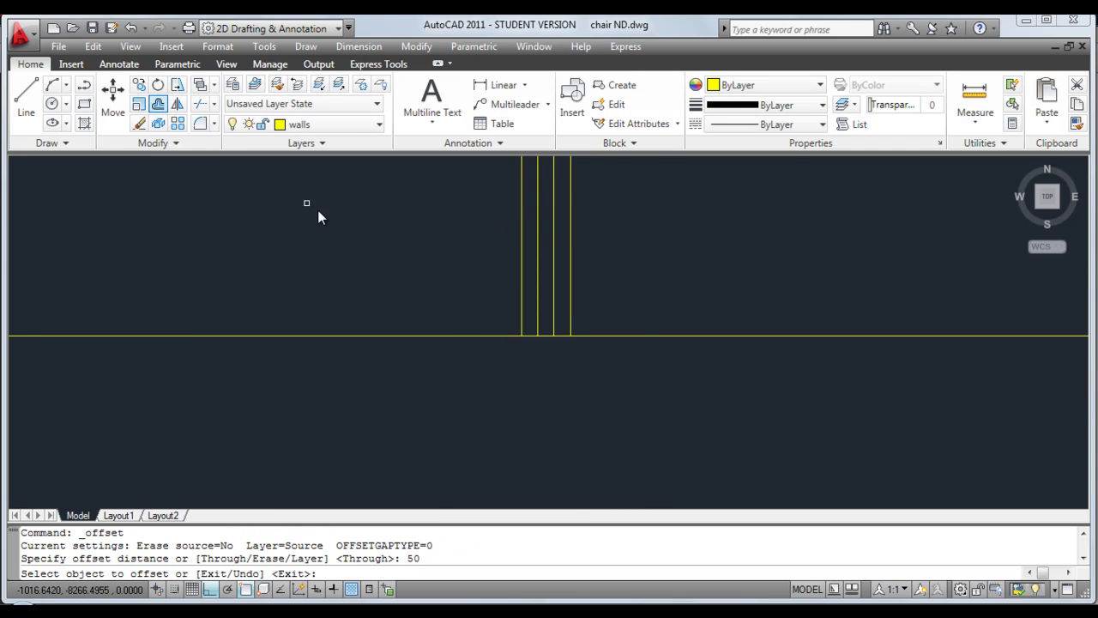
pyautogui.click(642, 336)
pyautogui.click(641, 306)
pyautogui.press('Return')
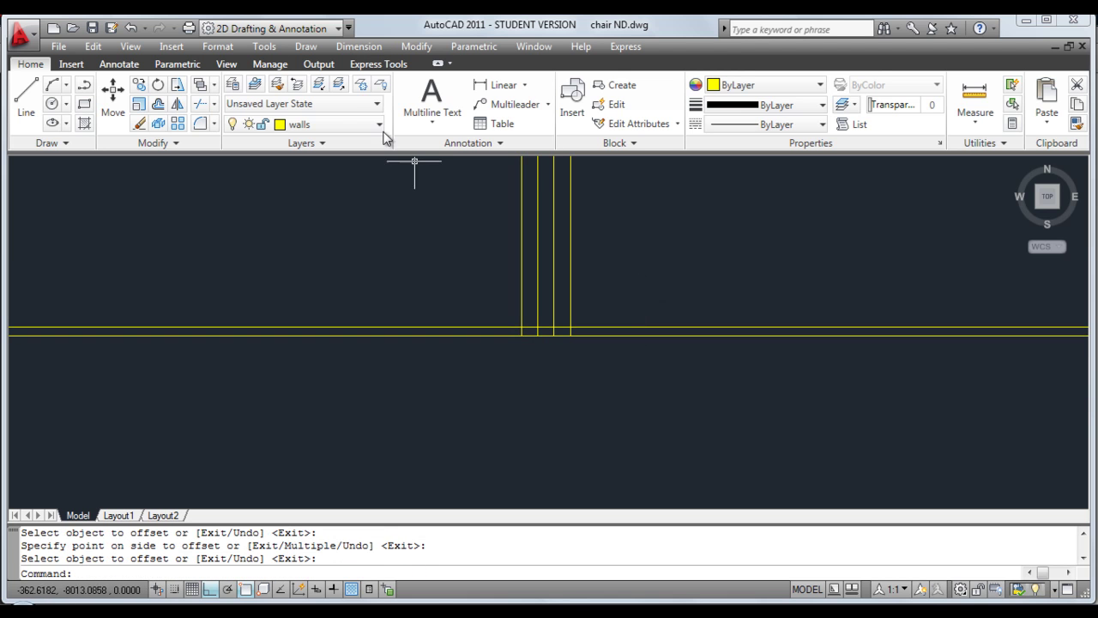
# Trim the upper offset line beyond both outer faces of the wall, keeping only the part across the wall
pyautogui.click(198, 105)
pyautogui.press('Return')
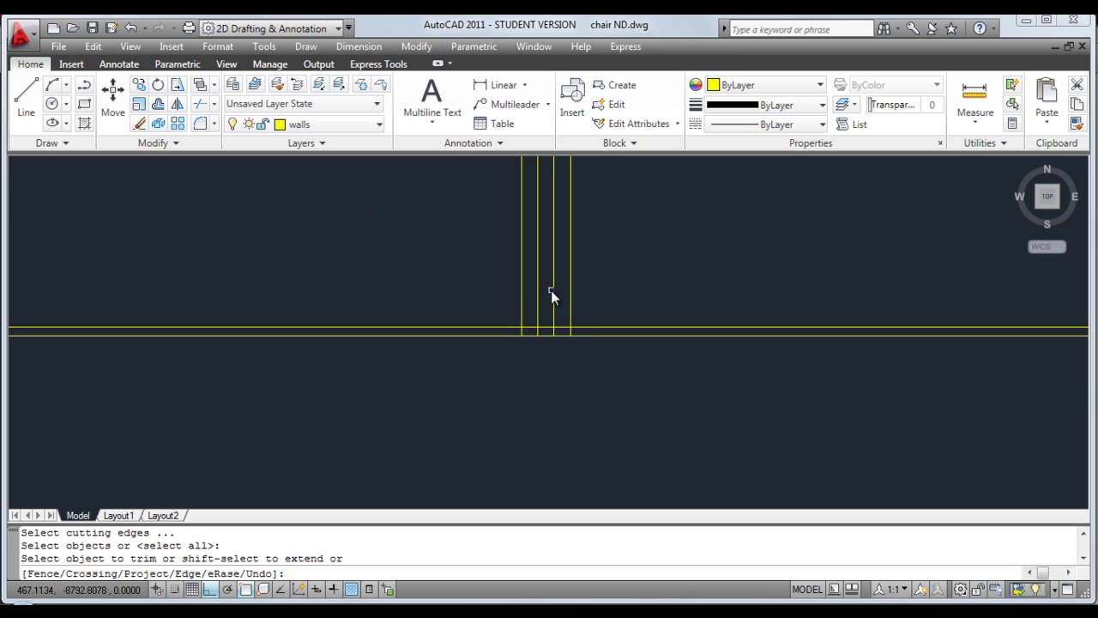
pyautogui.click(581, 327)
pyautogui.click(503, 327)
# Trim the four vertical wall lines between the new wall base line and the ground line
pyautogui.scroll(5, 534, 324)
pyautogui.scroll(3, 534, 326)
pyautogui.click(532, 381)
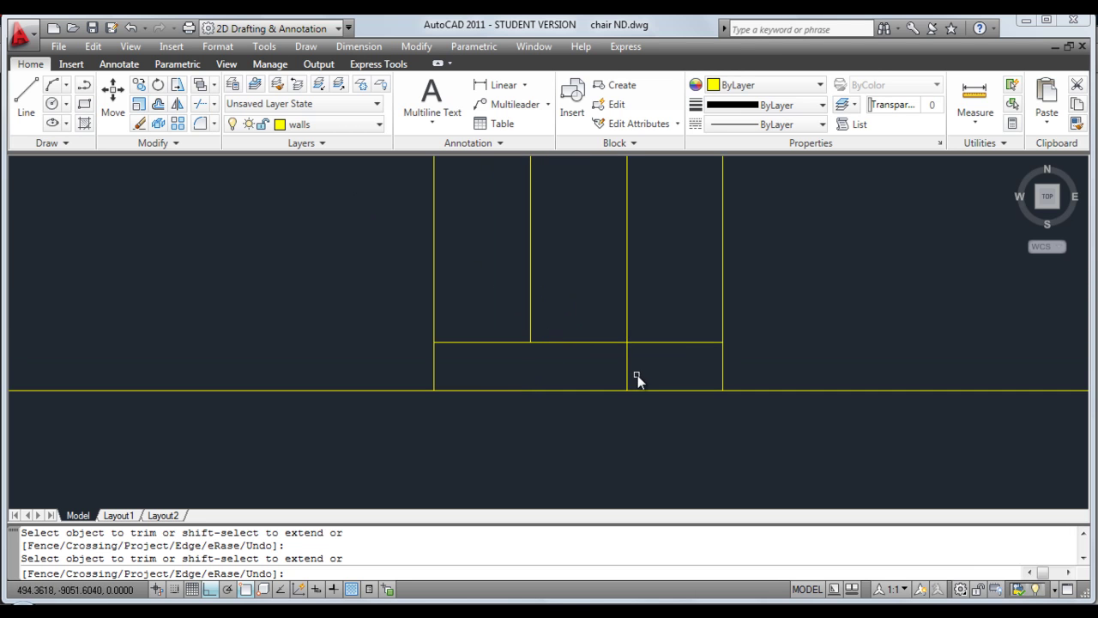
pyautogui.click(630, 377)
pyautogui.click(722, 371)
pyautogui.rightClick(722, 368)
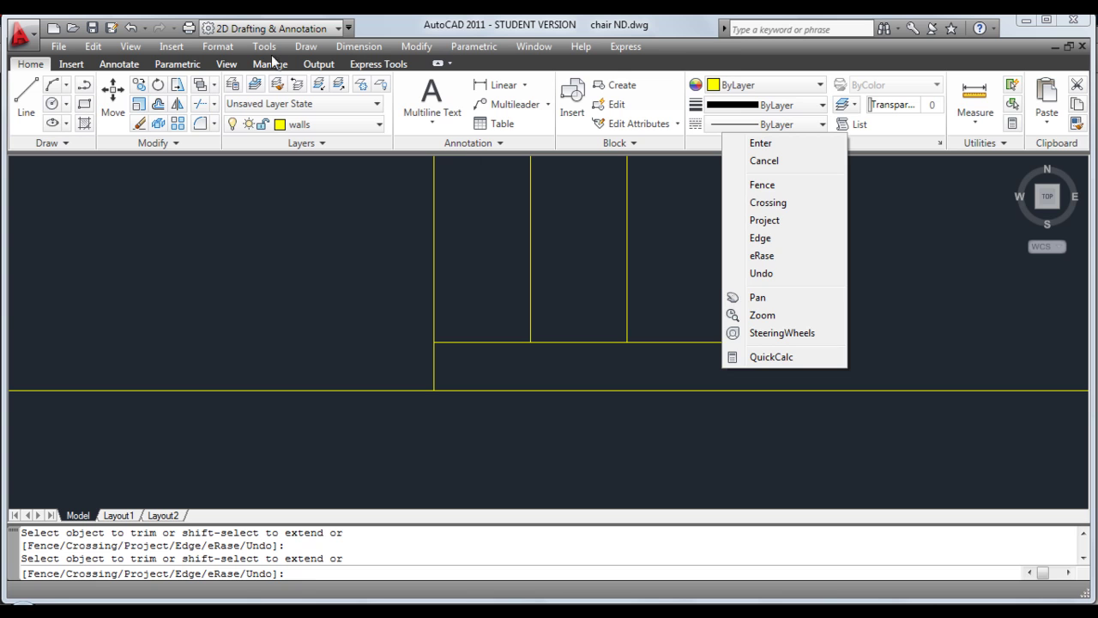
pyautogui.click(435, 28)
pyautogui.click(435, 369)
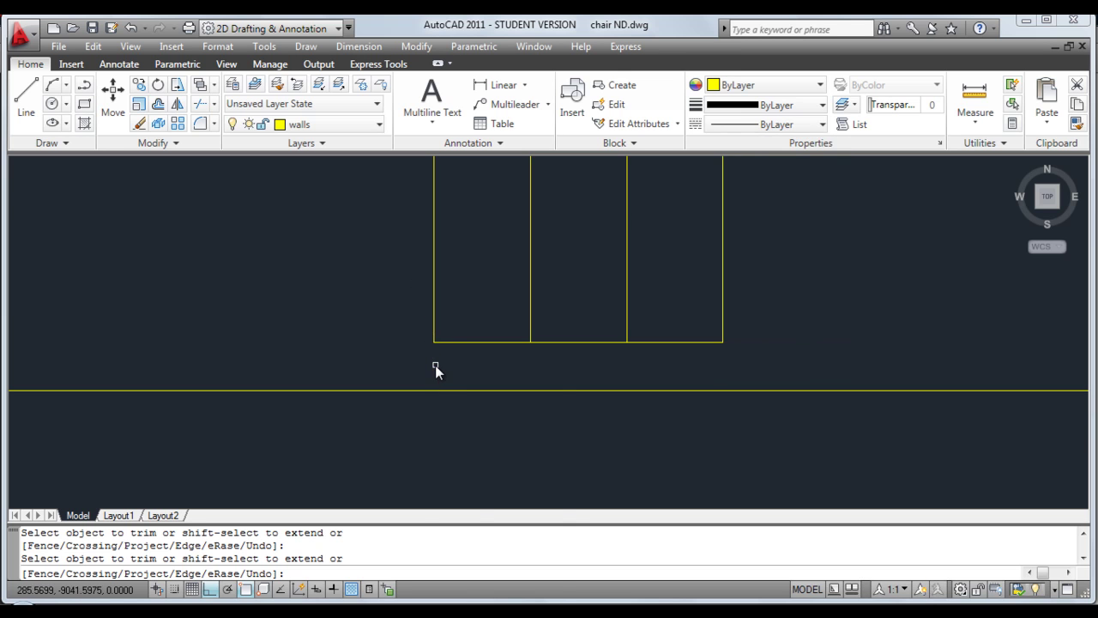
pyautogui.rightClick(435, 369)
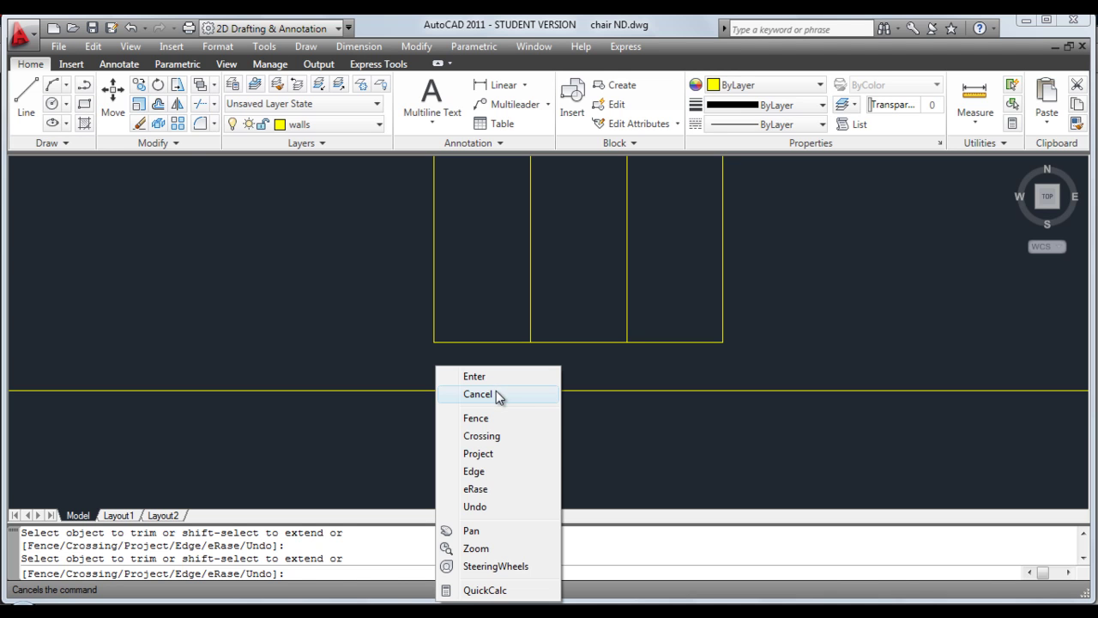
pyautogui.click(477, 393)
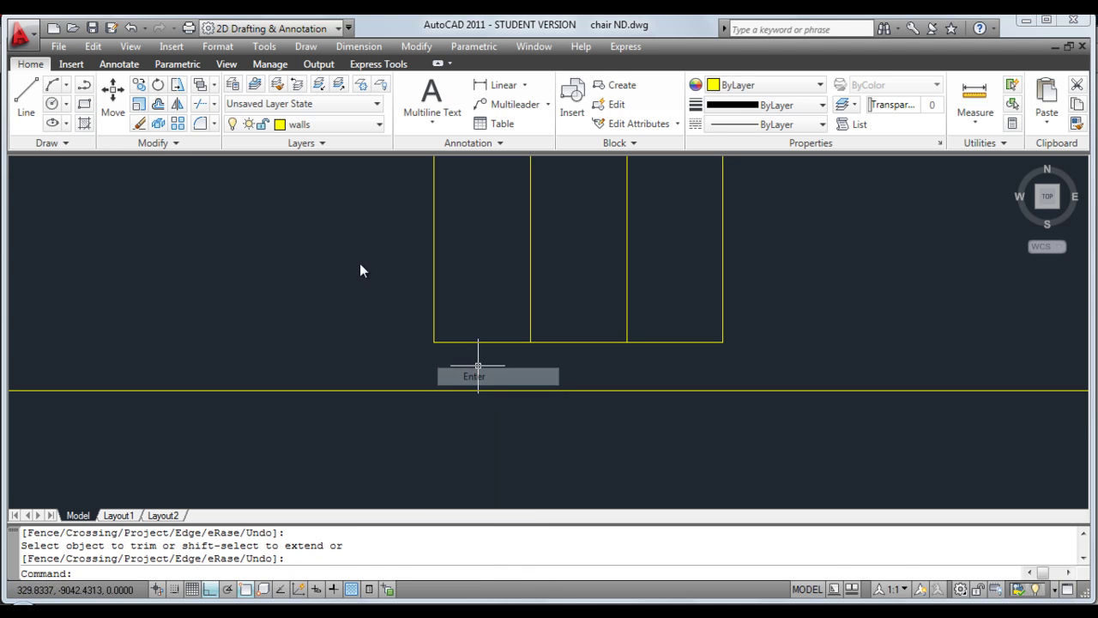
# Start the footing outline at the wall's outer base corner with a line 300 down and 450 horizontally inward
pyautogui.click(26, 96)
pyautogui.click(433, 346)
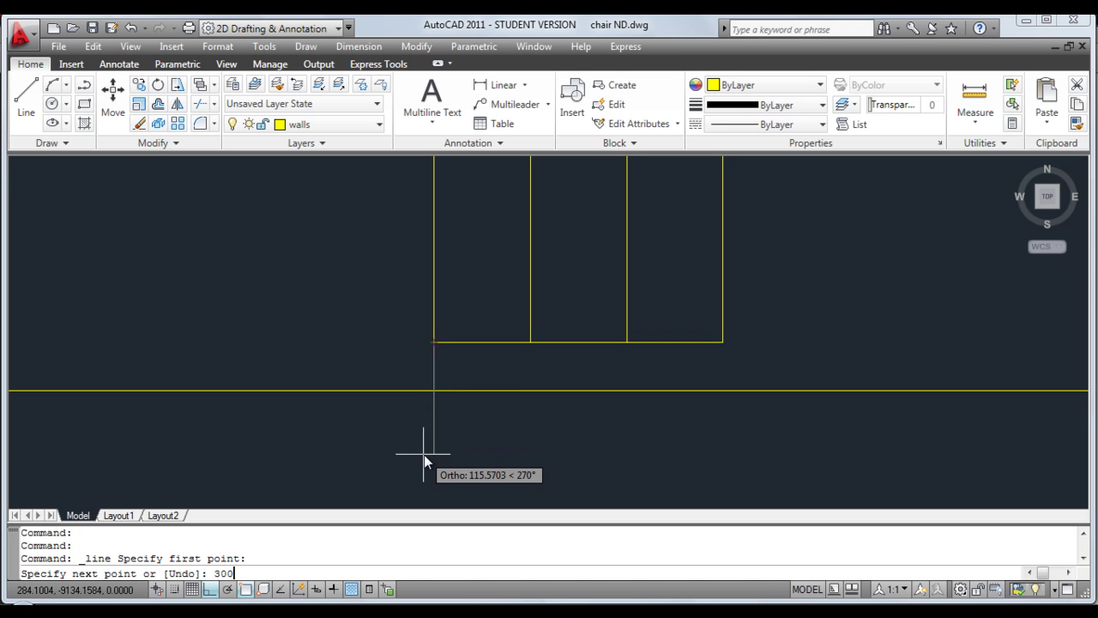
pyautogui.write('300')
pyautogui.press('Return')
pyautogui.scroll(-8, 486, 450)
pyautogui.moveTo(487, 439); pyautogui.dragTo(436, 270, button='middle')
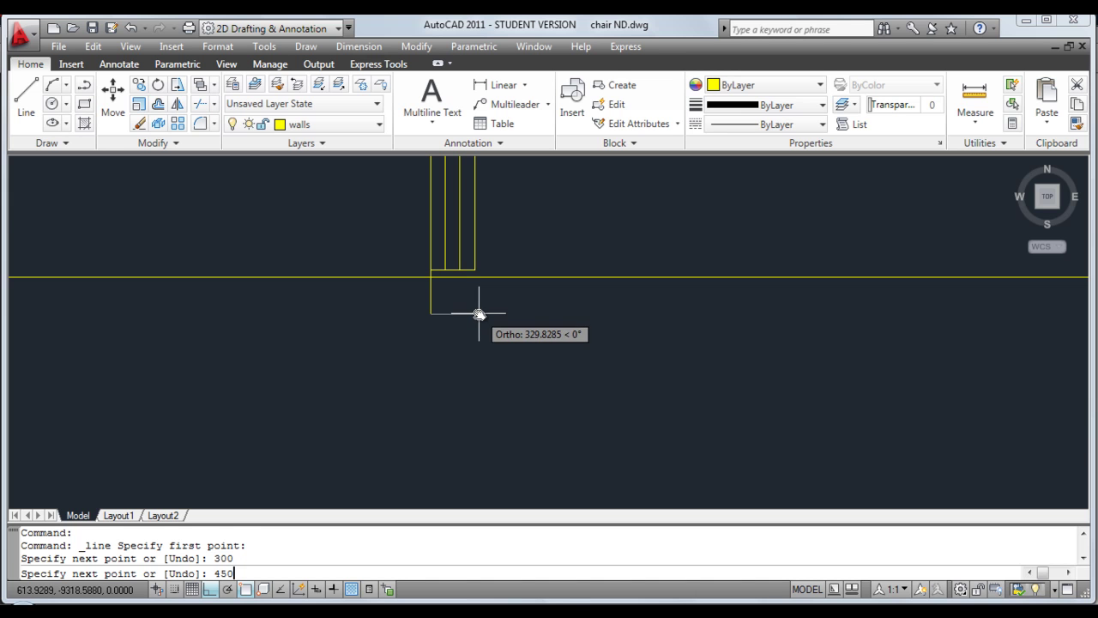
pyautogui.write('450')
pyautogui.press('Return')
pyautogui.scroll(2, 490, 307)
pyautogui.moveTo(490, 306); pyautogui.dragTo(496, 344, button='middle')
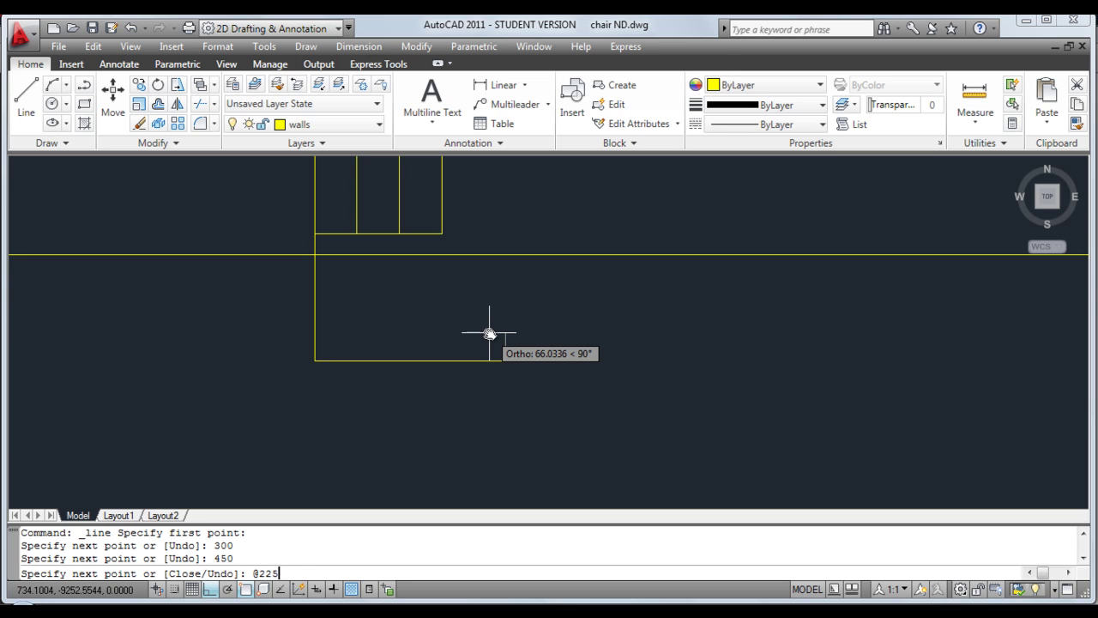
pyautogui.write('@225,225')
pyautogui.press('Return')
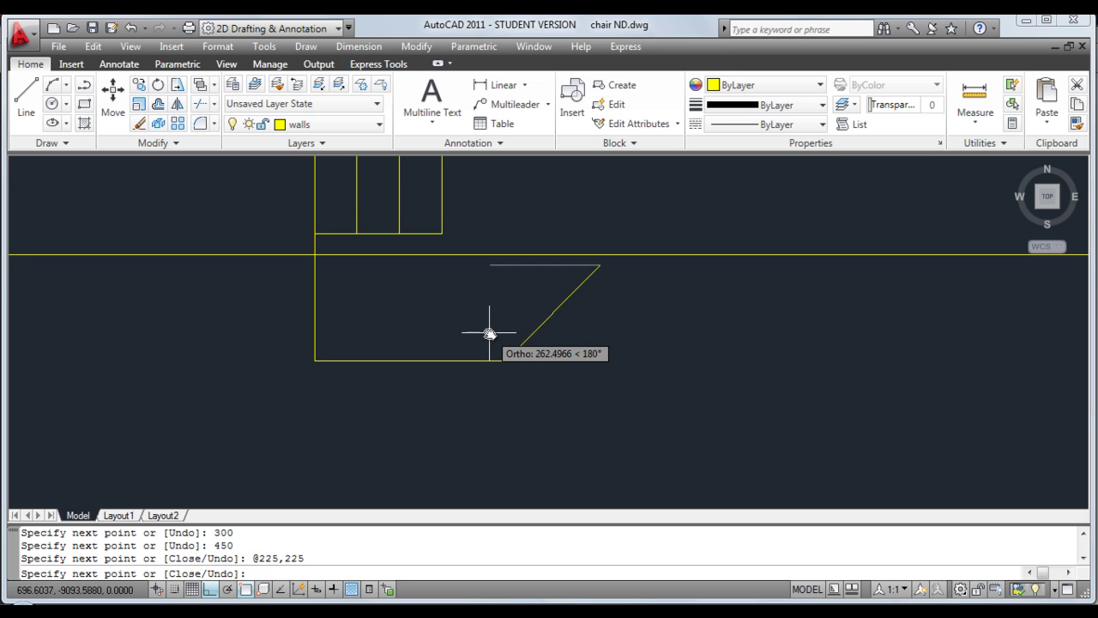
pyautogui.scroll(-2, 845, 335)
pyautogui.moveTo(851, 343); pyautogui.dragTo(730, 328, button='middle')
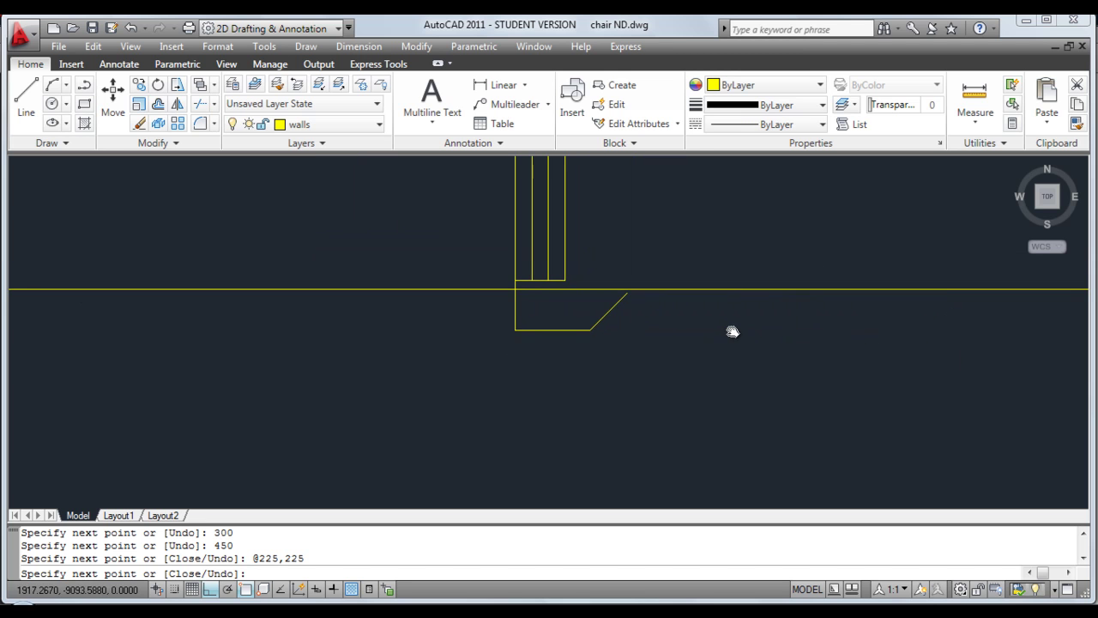
pyautogui.click(803, 323)
pyautogui.press('Return')
pyautogui.scroll(5, 701, 308)
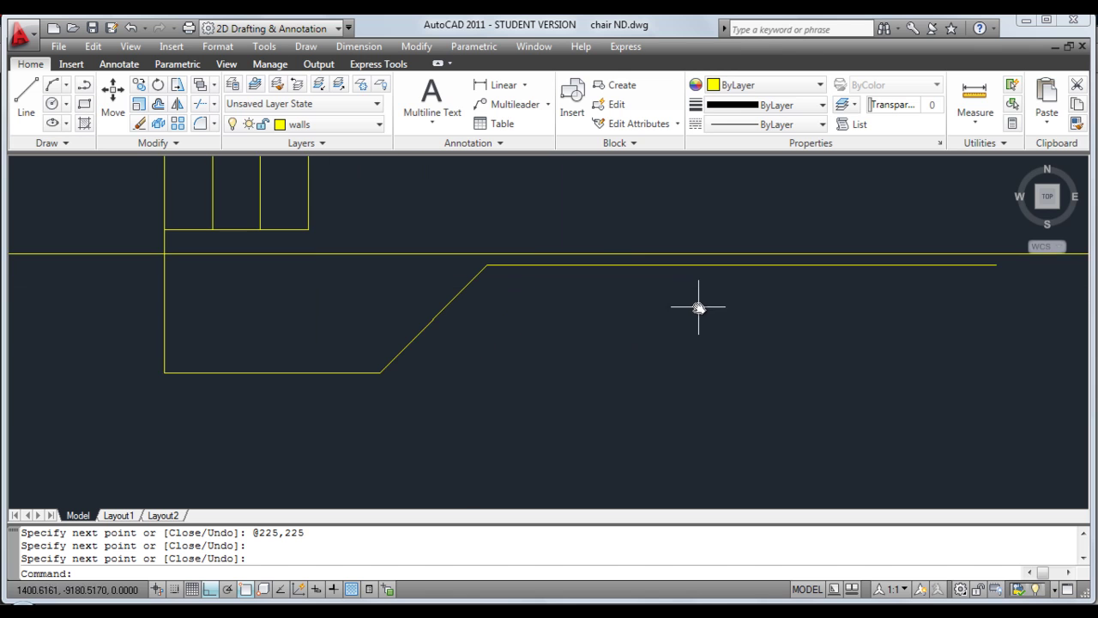
# Offset the slab's horizontal underside line 75 downward
pyautogui.click(160, 110)
pyautogui.write('75')
pyautogui.press('Return')
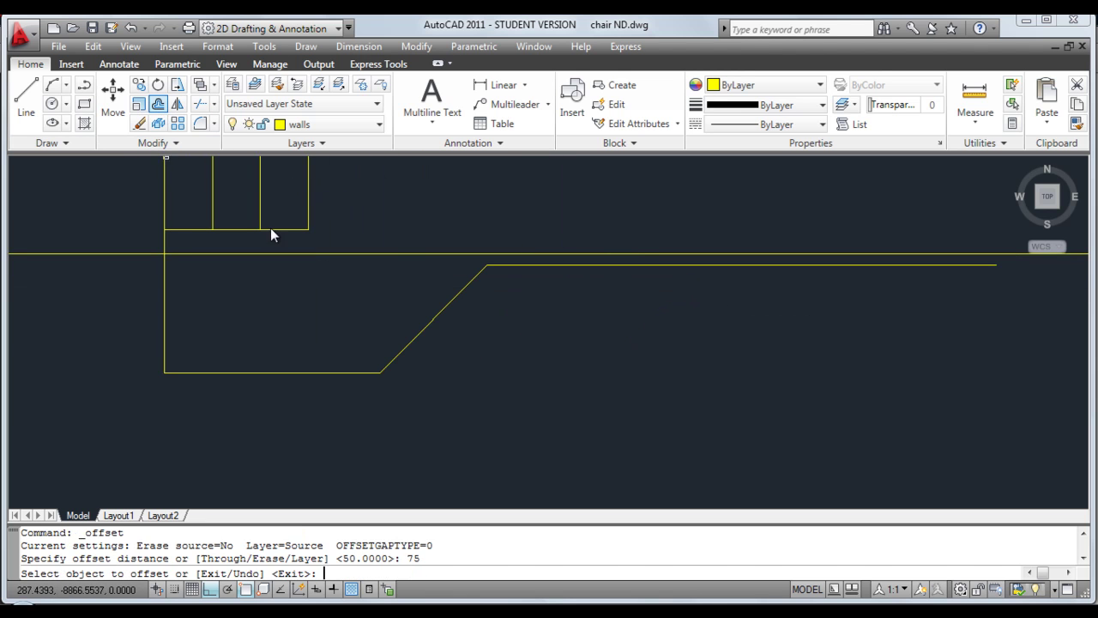
pyautogui.click(536, 267)
pyautogui.click(533, 294)
pyautogui.press('Return')
pyautogui.press('Return')
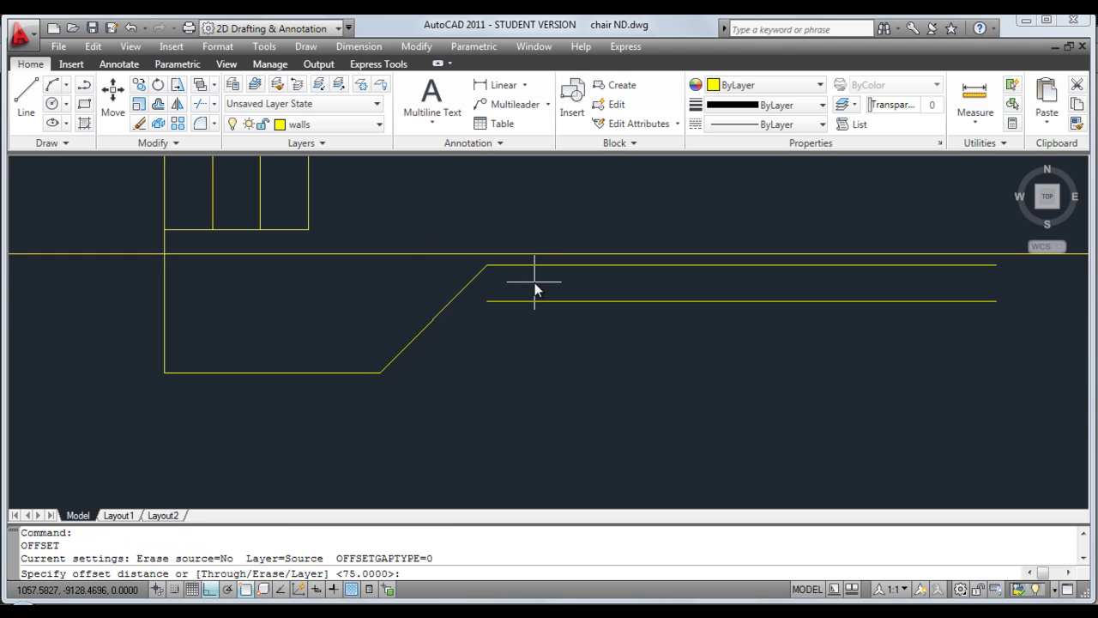
# Extend the lower offset line to meet the footing's sloped edge
pyautogui.click(214, 104)
pyautogui.click(238, 166)
pyautogui.press('Return')
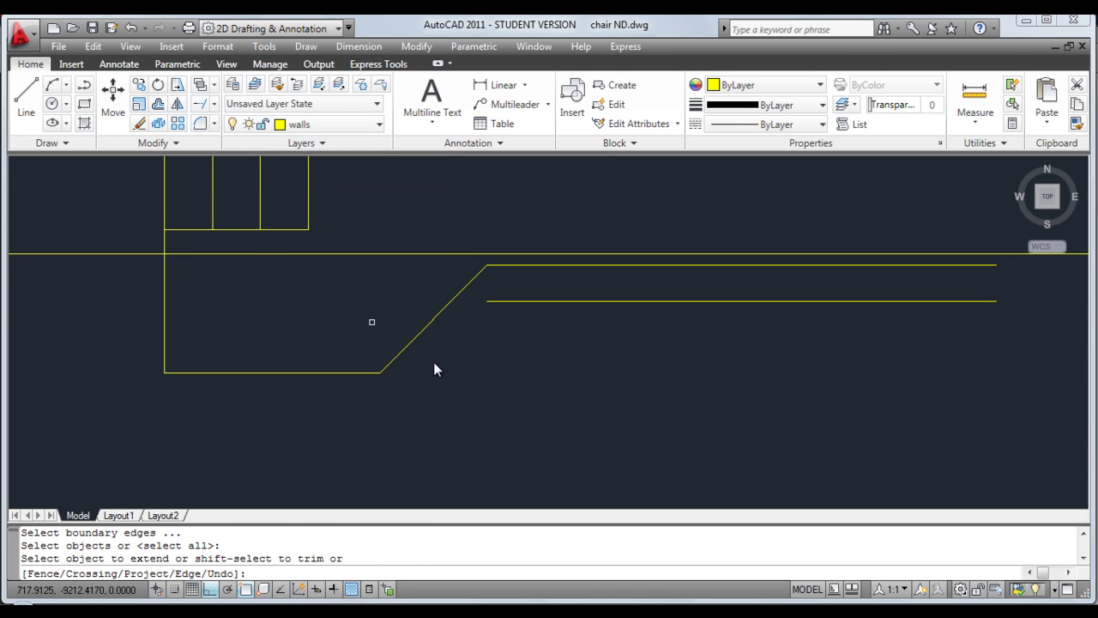
pyautogui.click(495, 301)
pyautogui.press('Return')
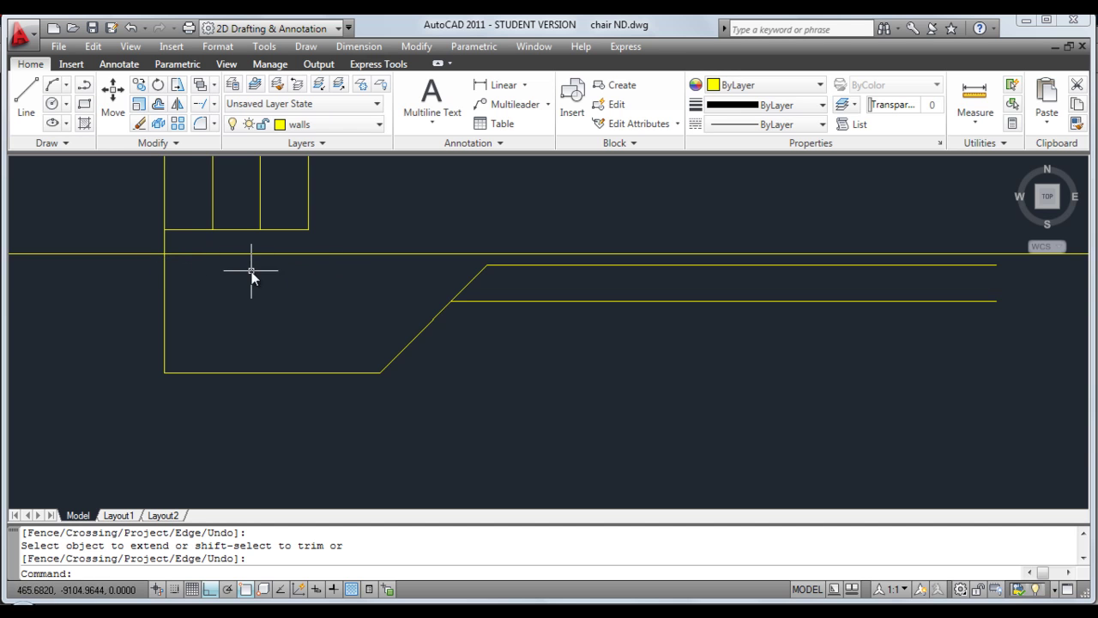
# Offset the footing's outer vertical edge 50 inward
pyautogui.click(159, 103)
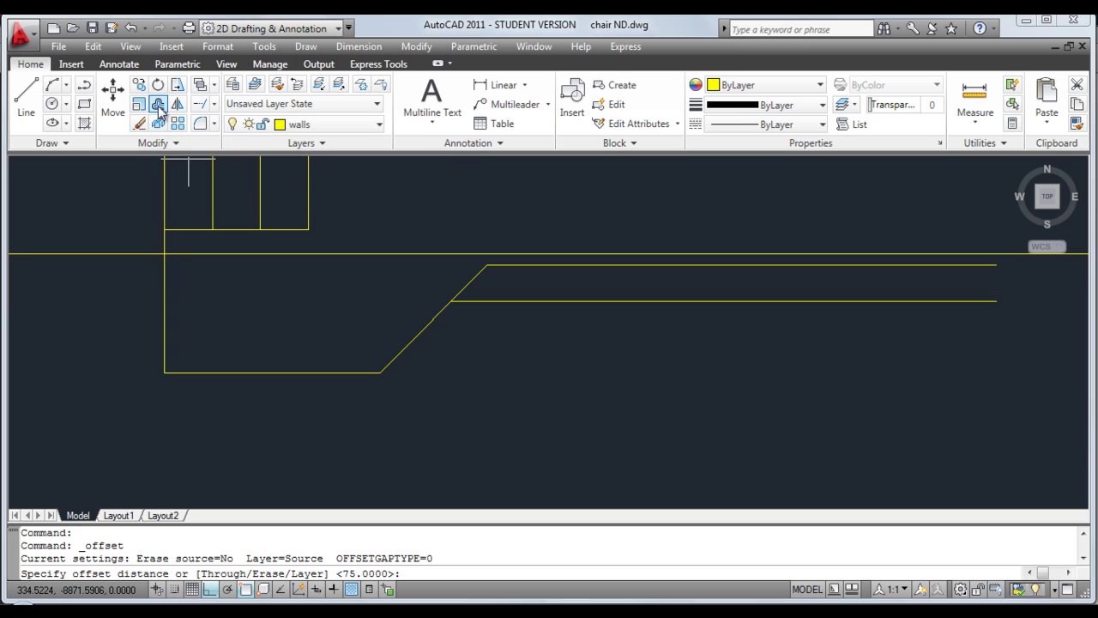
pyautogui.write('50')
pyautogui.press('Return')
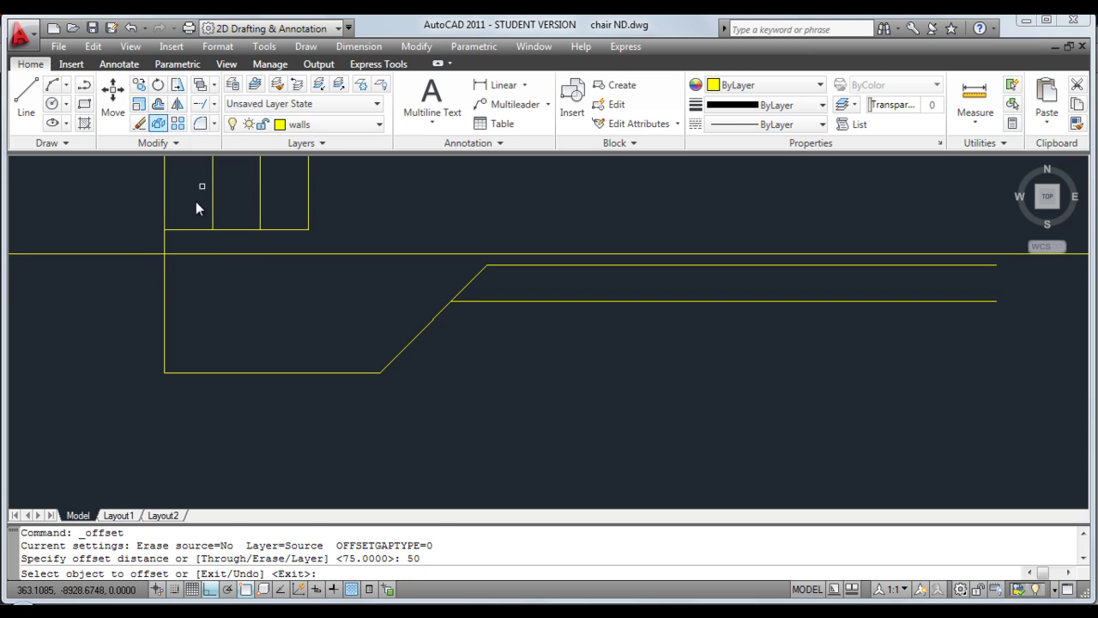
pyautogui.click(165, 281)
pyautogui.click(194, 273)
pyautogui.press('Return')
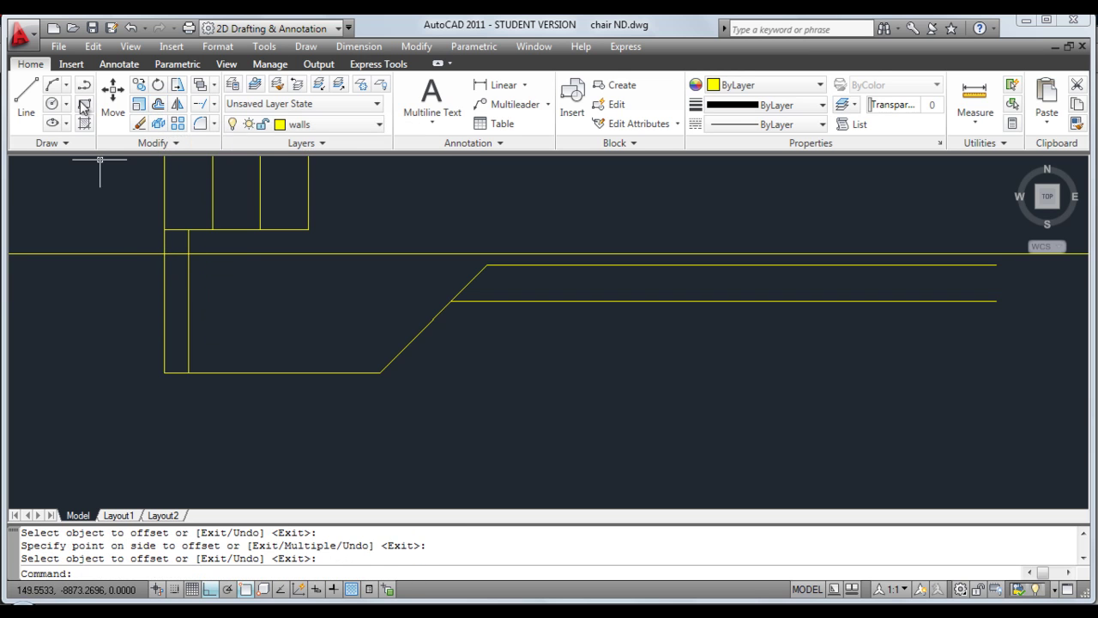
# Trim the ground line between the footing's outer edge and its inward offset line
pyautogui.click(214, 104)
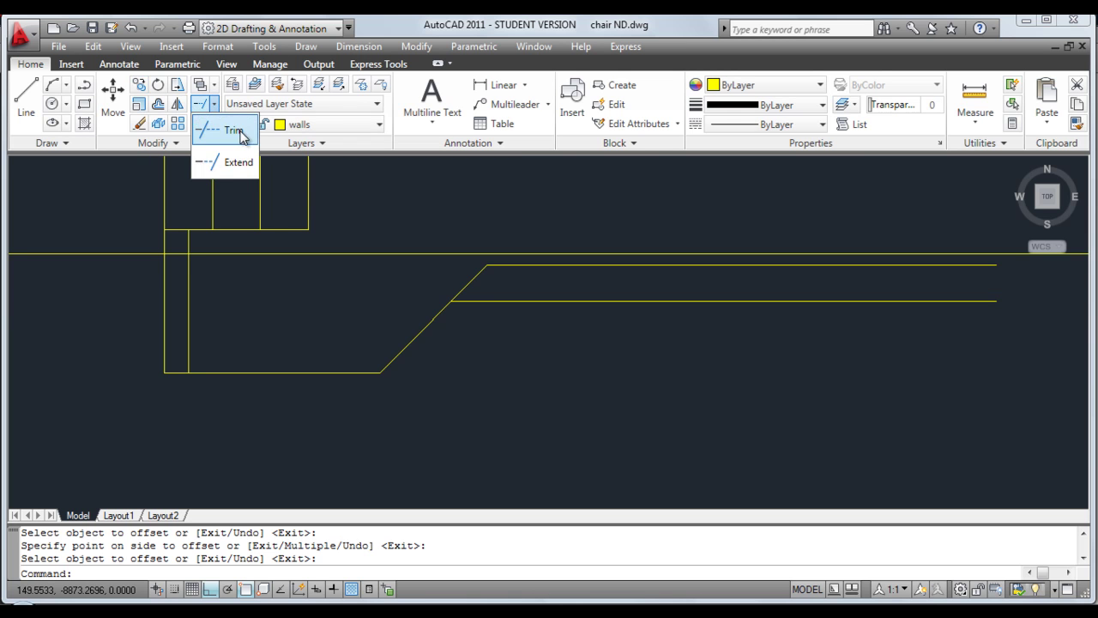
pyautogui.click(230, 130)
pyautogui.press('Return')
pyautogui.click(180, 253)
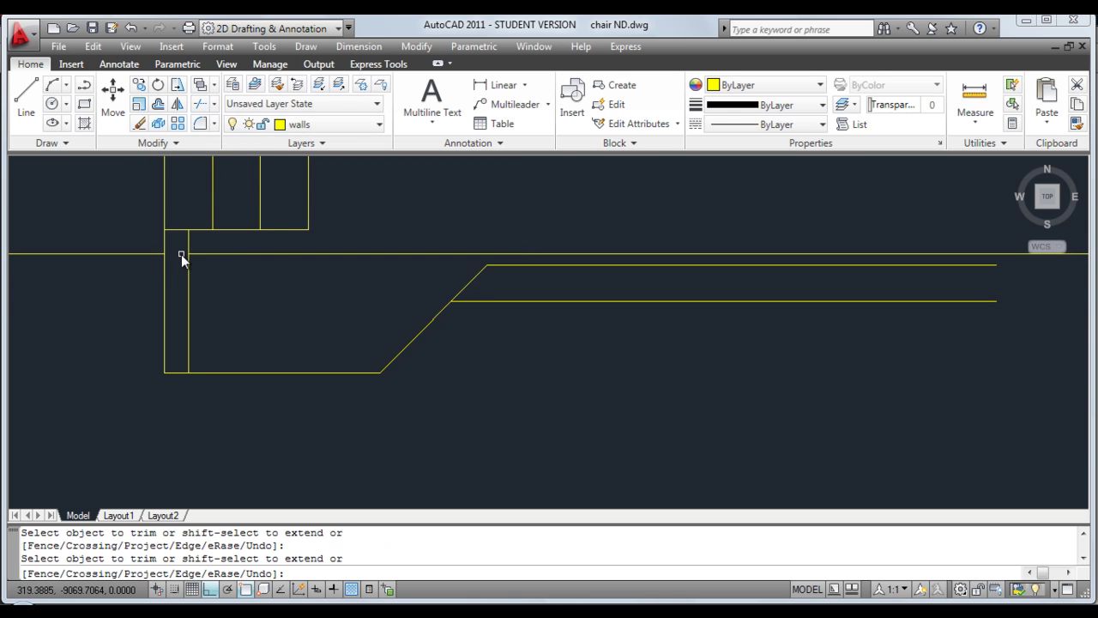
pyautogui.press('Return')
# Erase the vertical offset line inside the footing
pyautogui.click(139, 123)
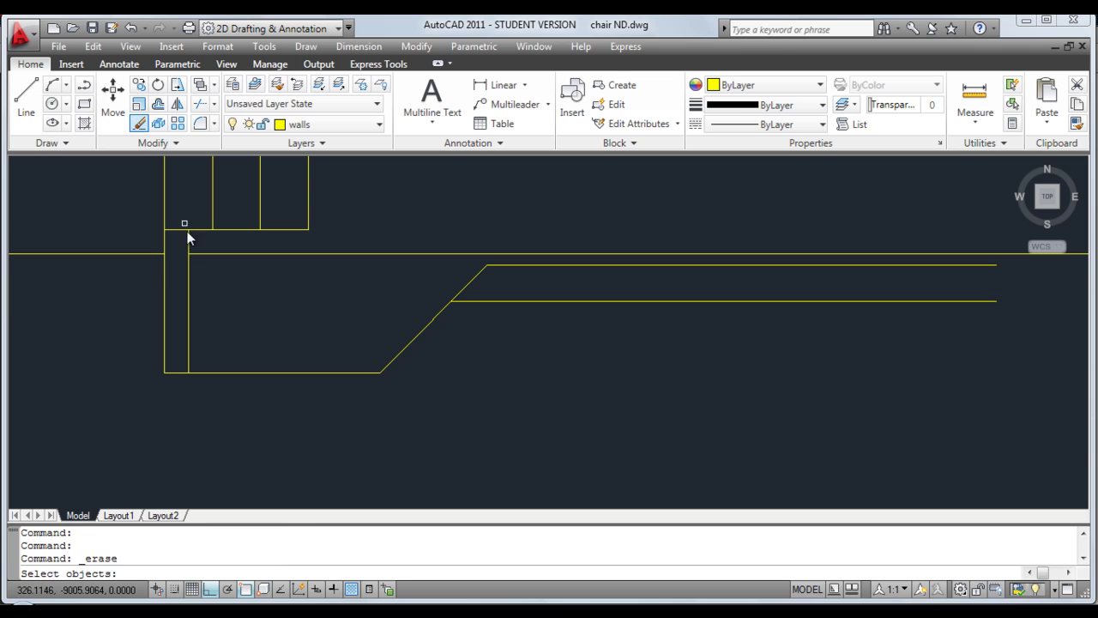
pyautogui.click(189, 248)
pyautogui.press('Return')
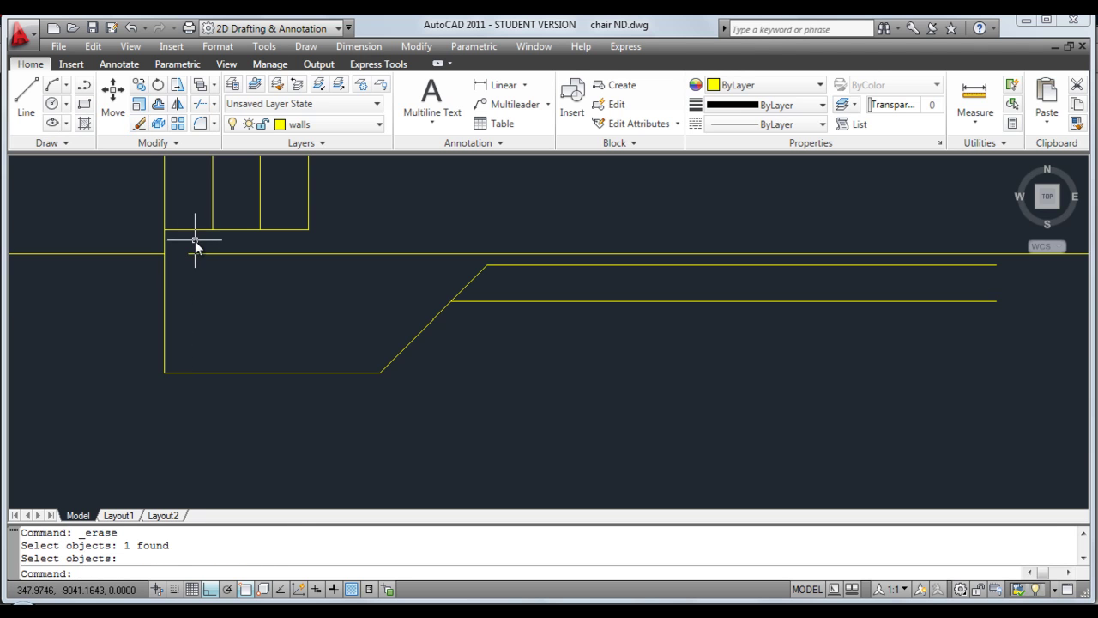
pyautogui.moveTo(308, 263); pyautogui.dragTo(264, 367, button='middle')
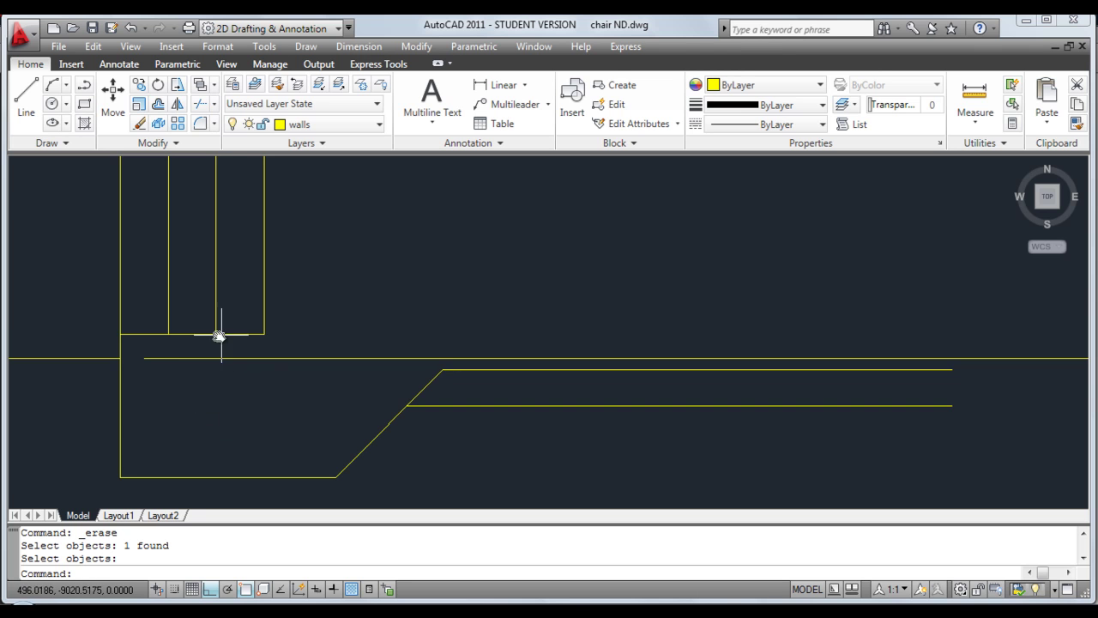
pyautogui.scroll(5, 144, 356)
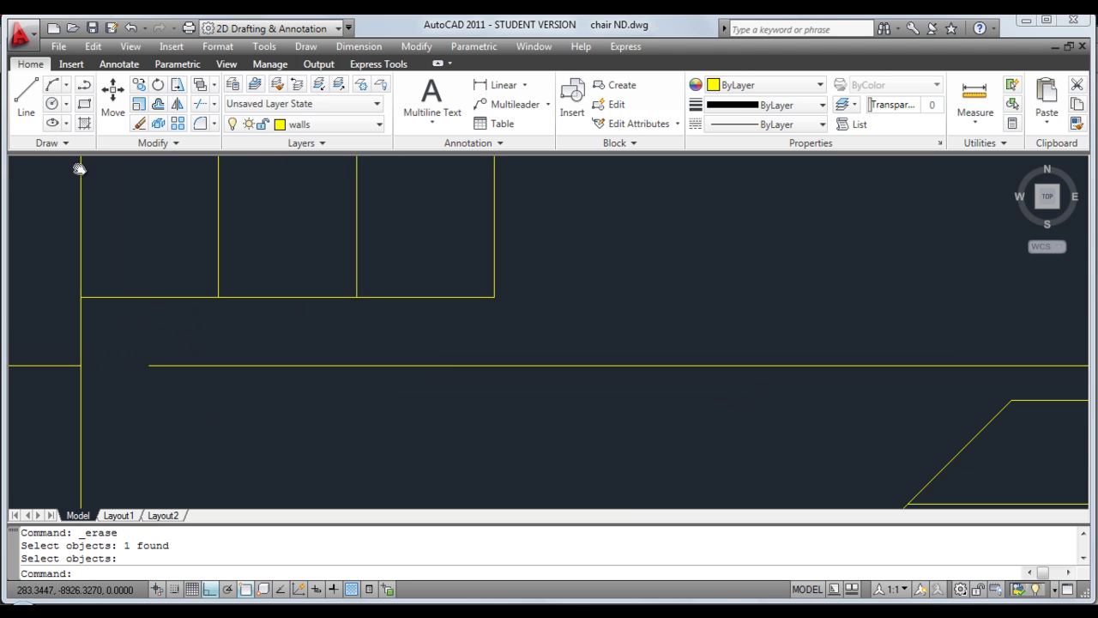
# Draw a circle of radius 5 centred on the trimmed end of the horizontal line inside the footing
pyautogui.click(53, 104)
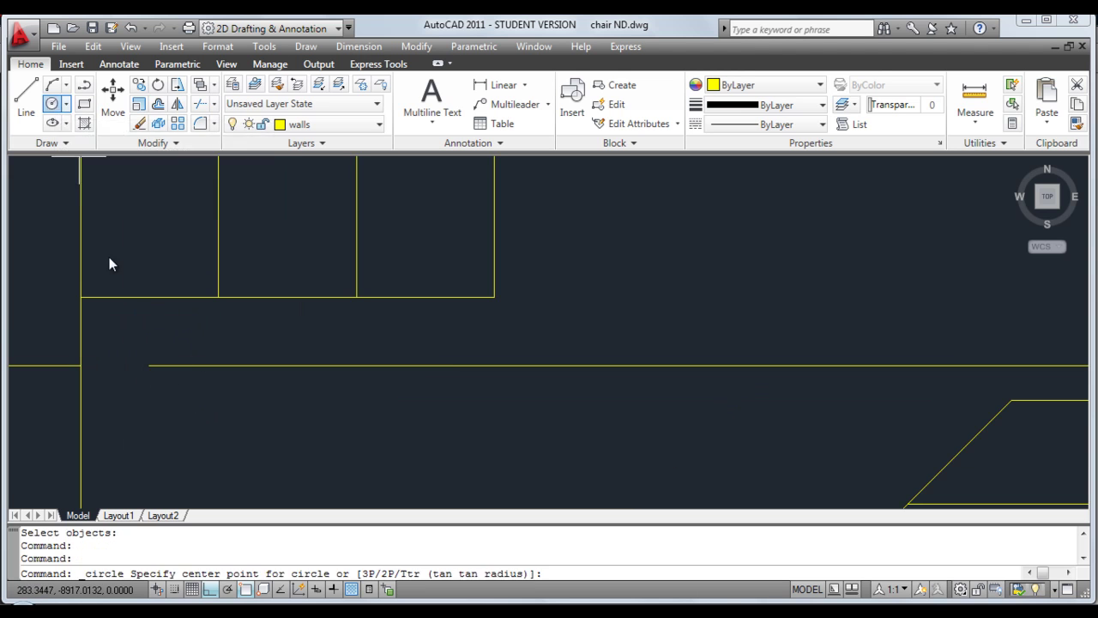
pyautogui.click(149, 366)
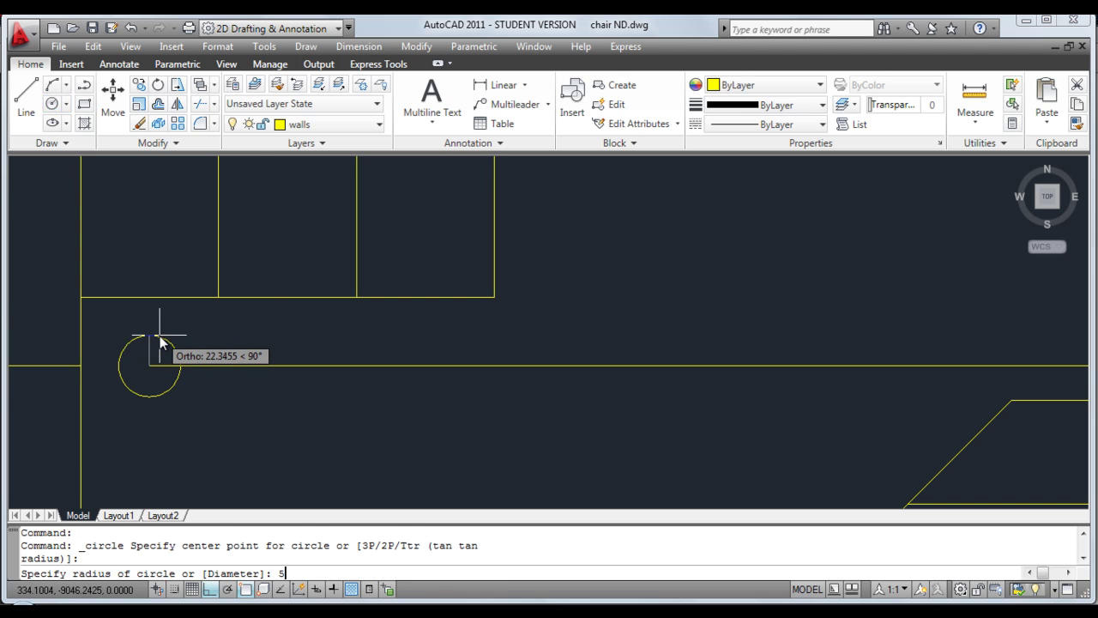
pyautogui.write('5')
pyautogui.press('Return')
pyautogui.scroll(5, 133, 356)
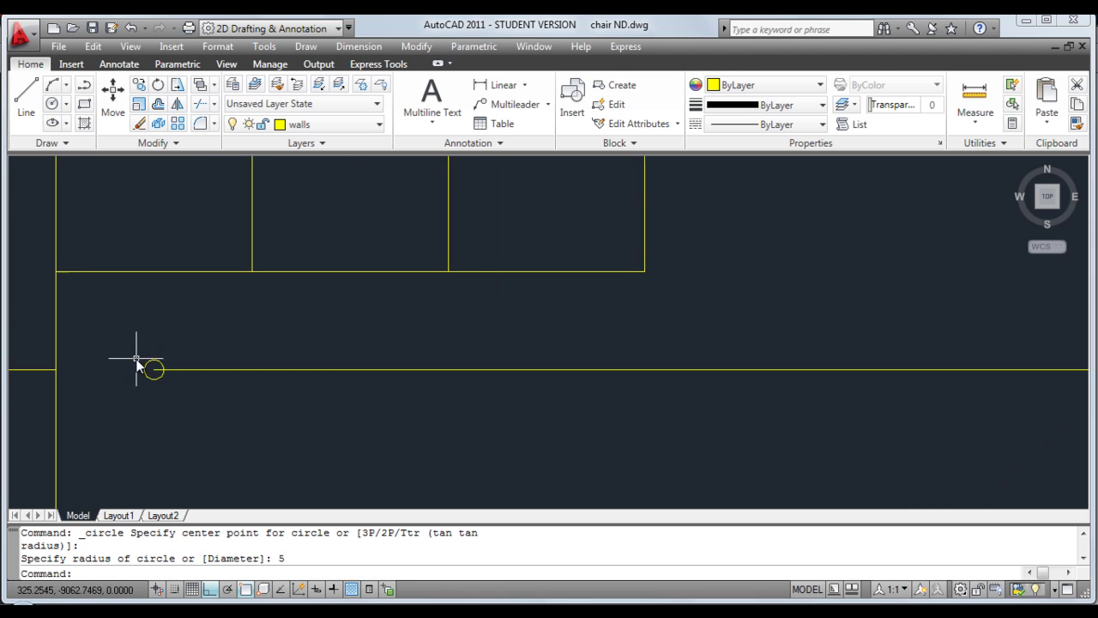
# Move the circle up so its lowest point sits on the end of the horizontal line
pyautogui.click(123, 112)
pyautogui.click(164, 405)
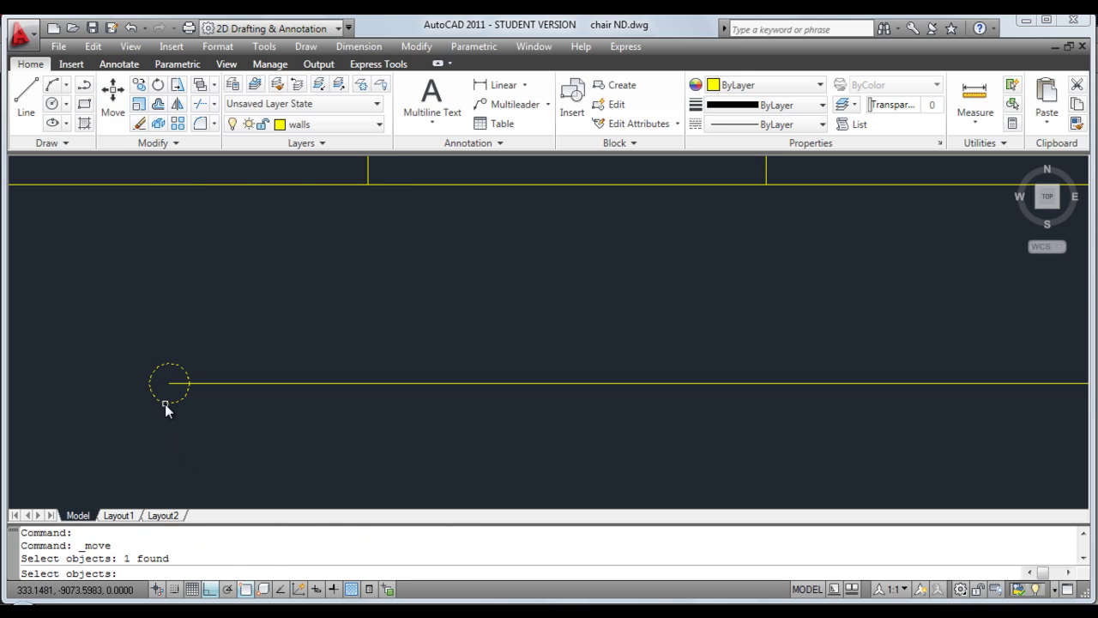
pyautogui.press('Return')
pyautogui.scroll(3, 167, 408)
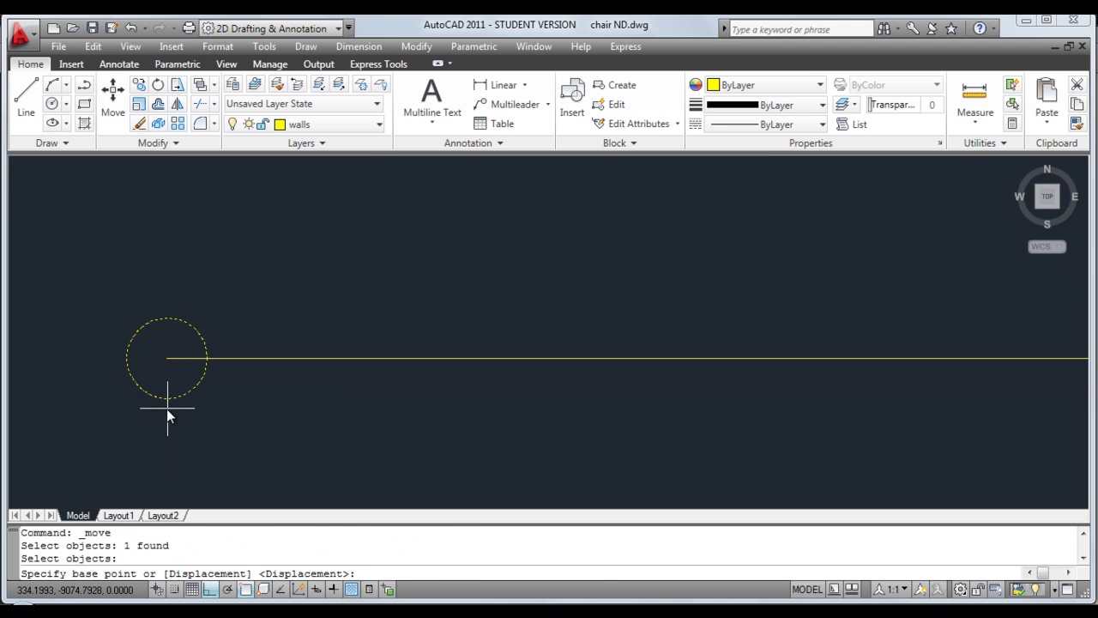
pyautogui.click(165, 403)
pyautogui.click(166, 363)
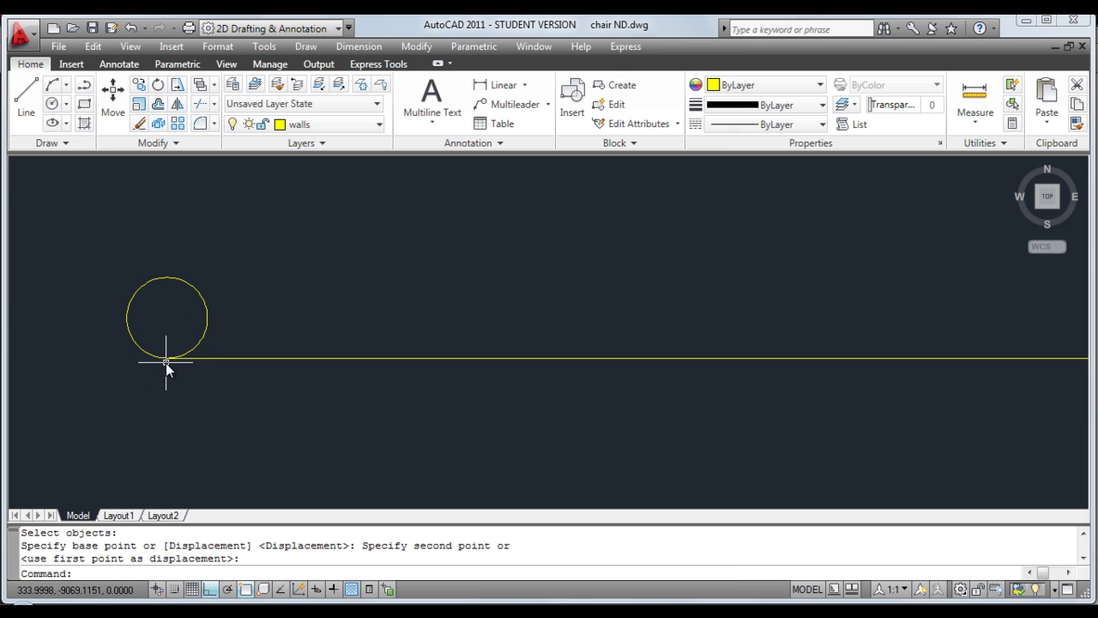
pyautogui.press('Return')
# Copy the circle along the horizontal line towards the slab at distances of 200, 400, 600, 800 and 1000
pyautogui.scroll(-8, 166, 361)
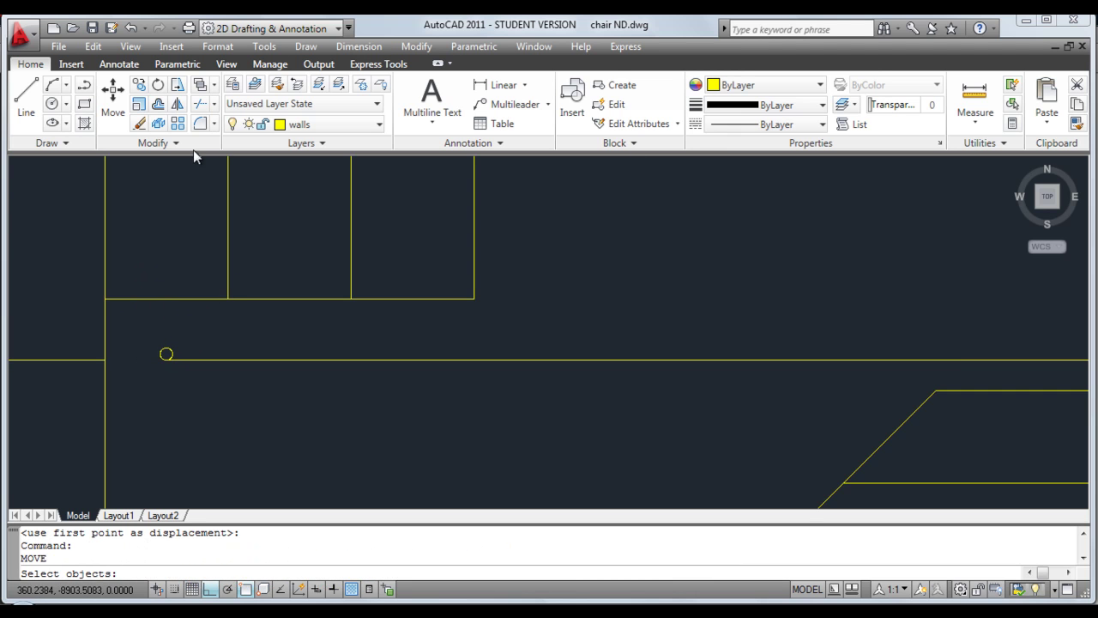
pyautogui.click(138, 84)
pyautogui.click(153, 335)
pyautogui.click(186, 374)
pyautogui.press('Return')
pyautogui.click(170, 395)
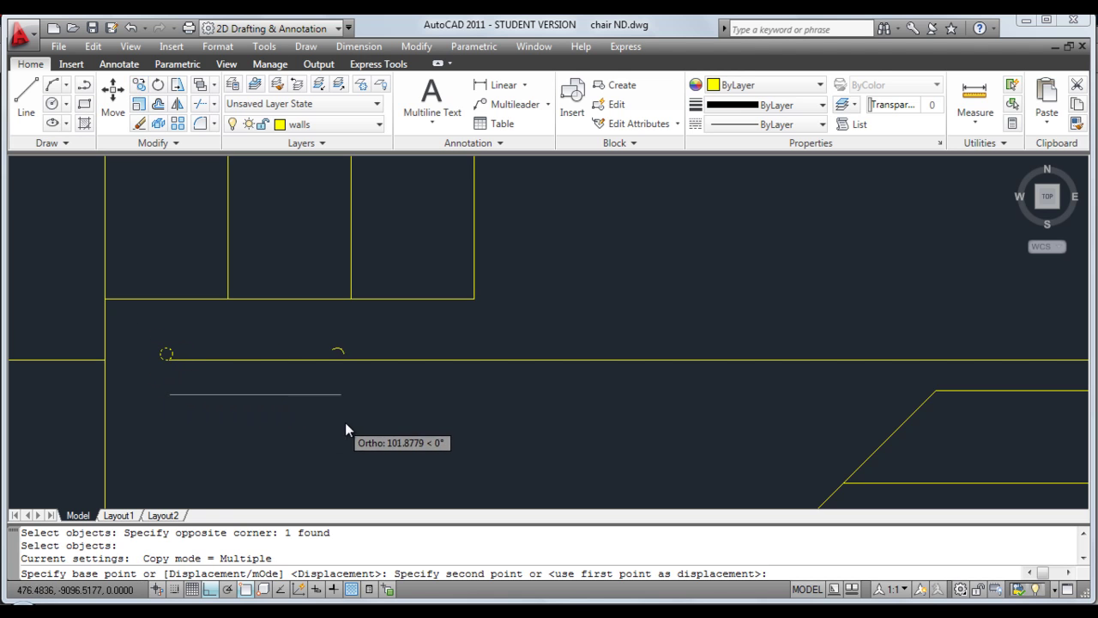
pyautogui.write('200')
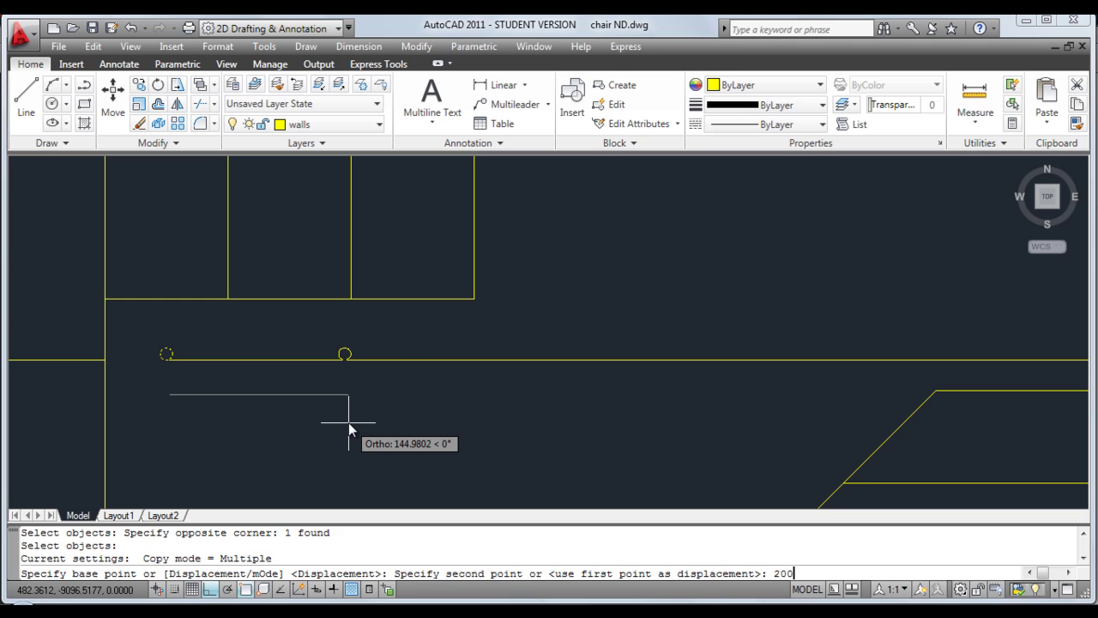
pyautogui.press('Return')
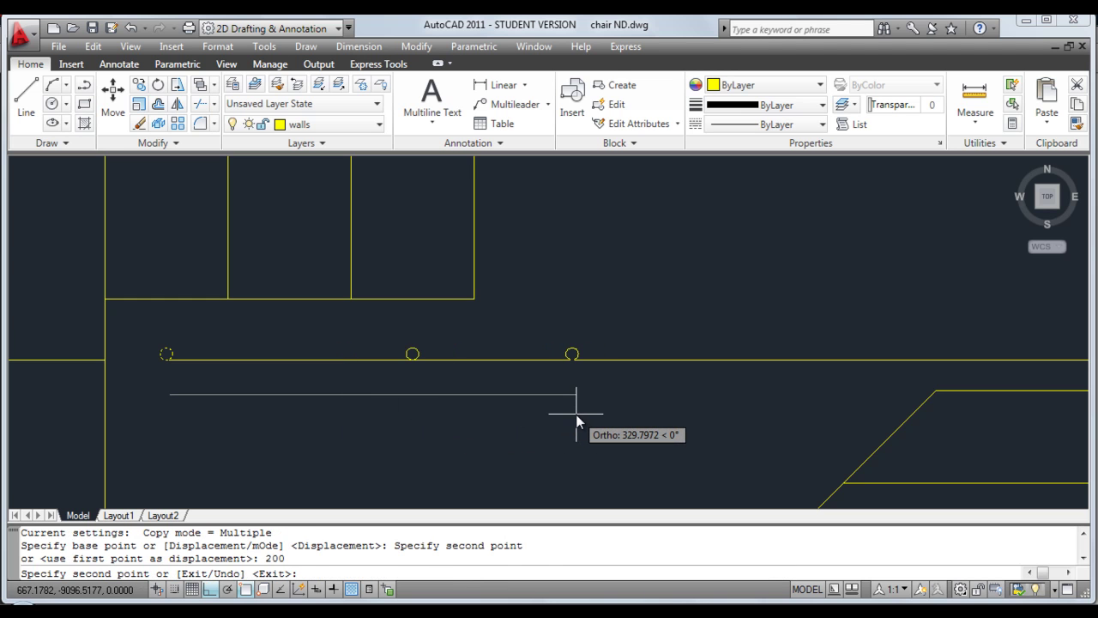
pyautogui.write('400')
pyautogui.press('Return')
pyautogui.write('600')
pyautogui.press('Return')
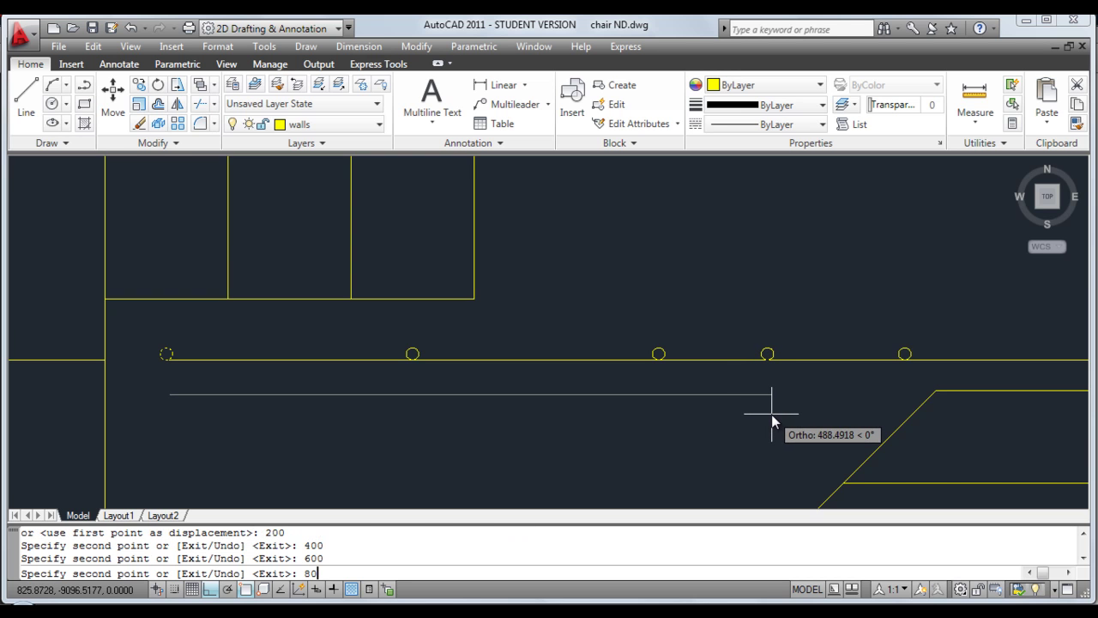
pyautogui.write('800')
pyautogui.press('Return')
pyautogui.write('1000')
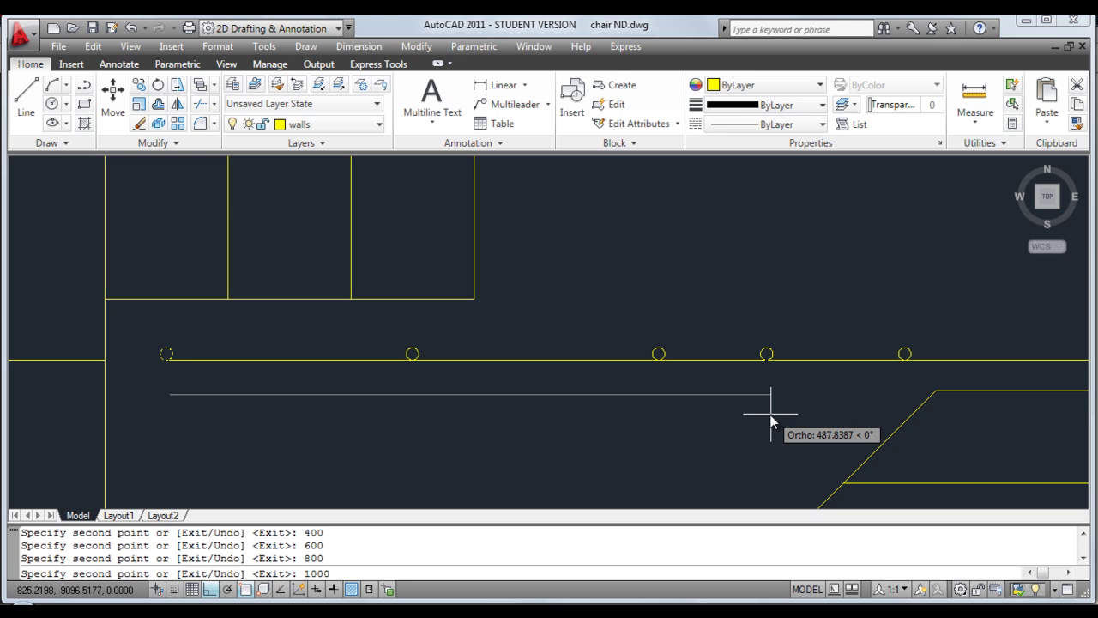
pyautogui.press('Return')
pyautogui.press('Return')
# Consult Foundation detail.pdf and the dimensions in floor layout 01.dwg, and return to chair ND.dwg
pyautogui.scroll(-5, 754, 403)
pyautogui.moveTo(753, 408); pyautogui.dragTo(537, 337, button='middle')
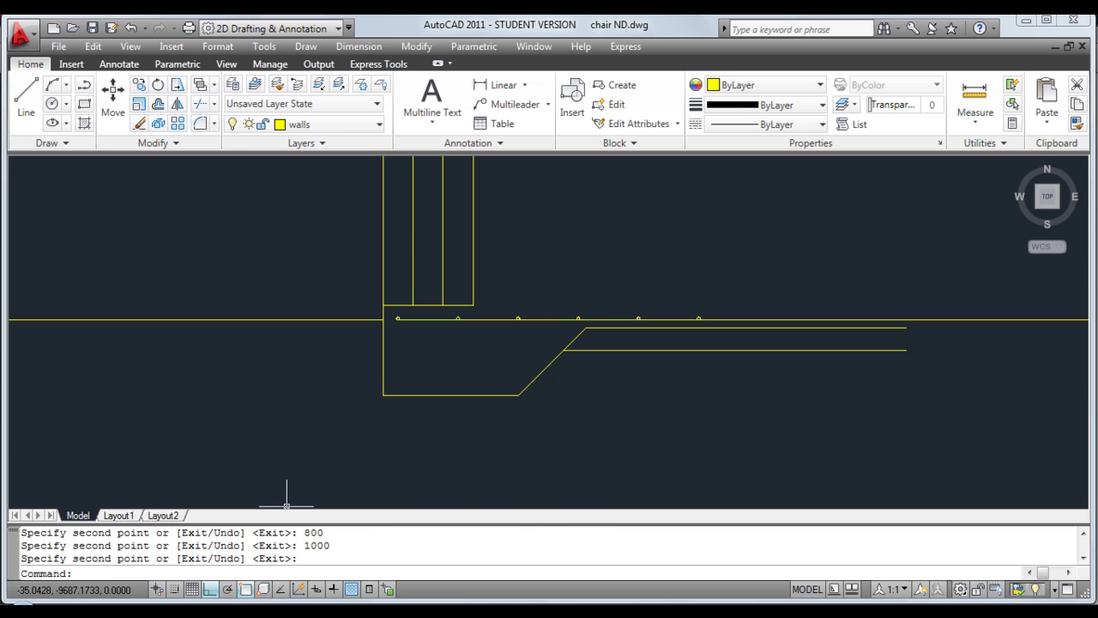
pyautogui.click(296, 613)
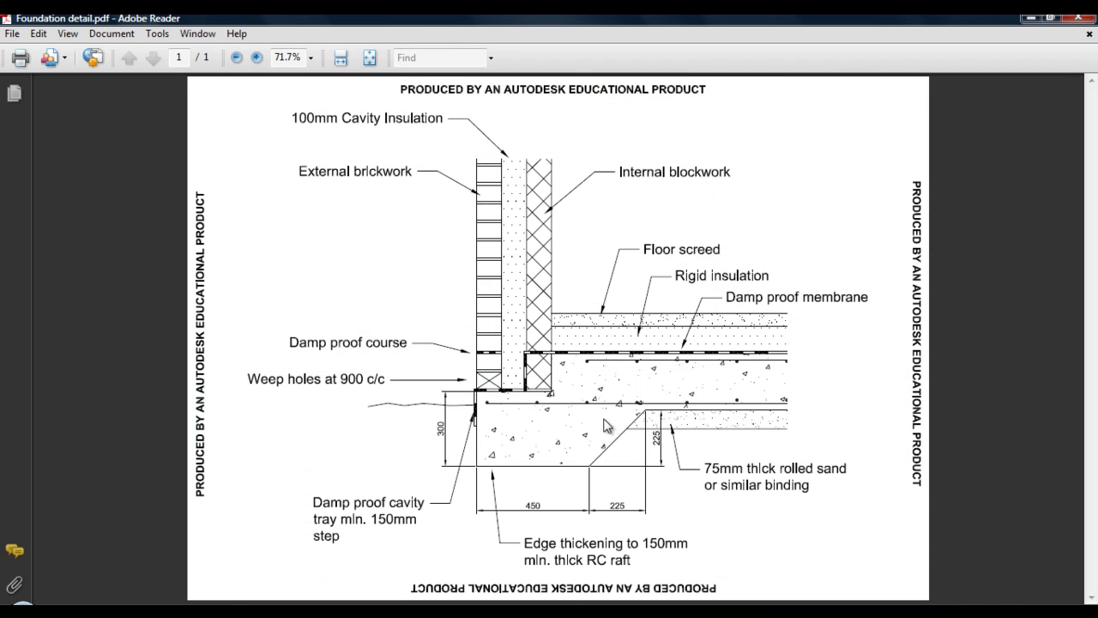
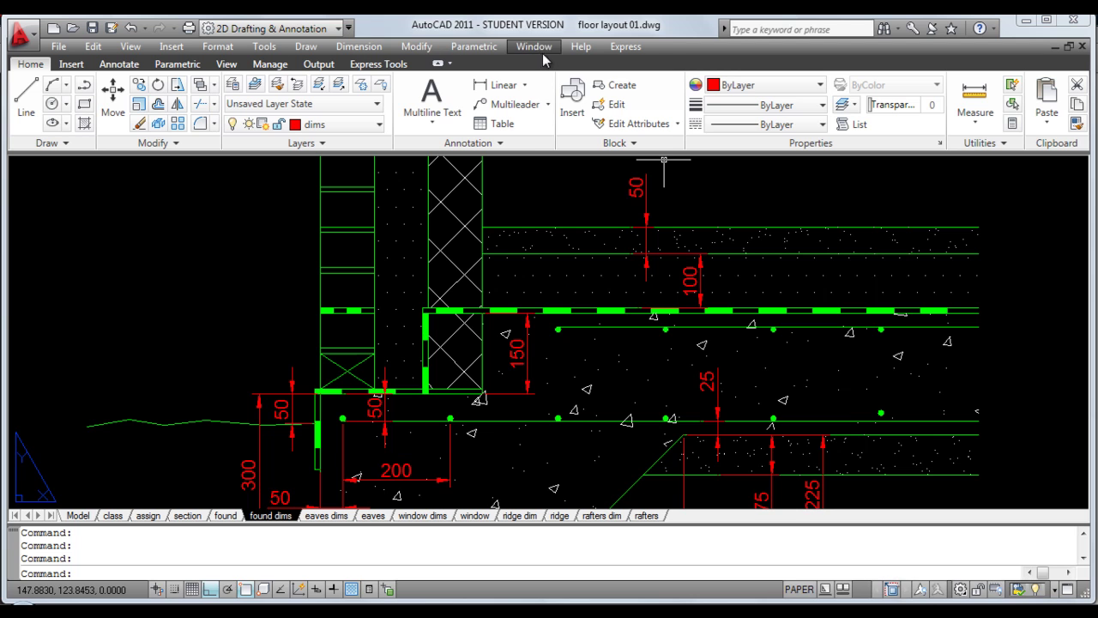
pyautogui.click(567, 226)
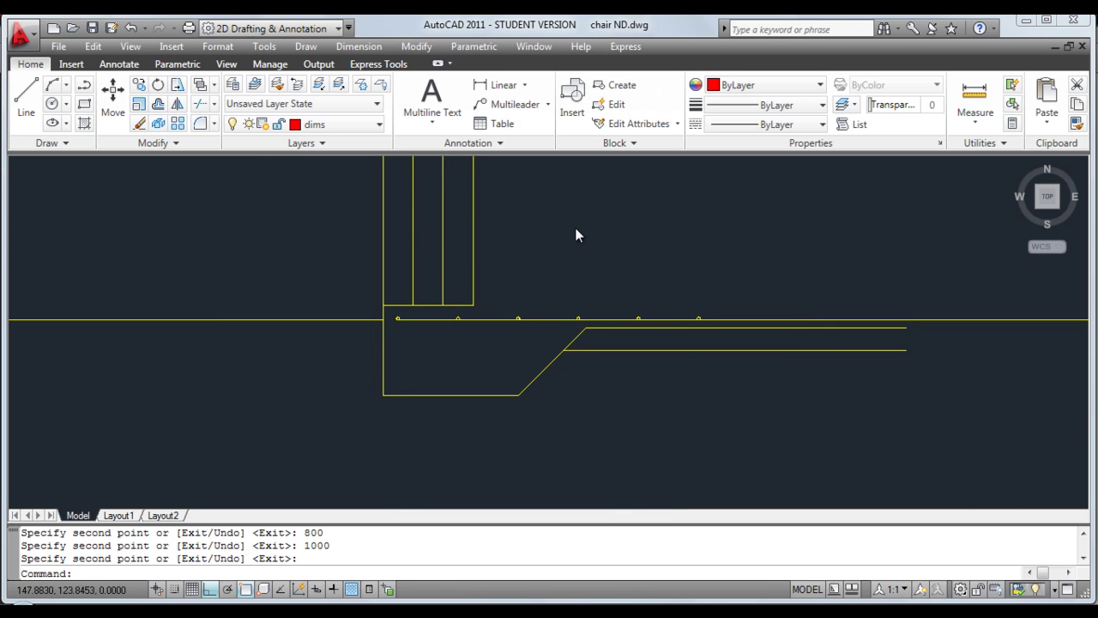
# Offset the horizontal base line of the wall 150 upward
pyautogui.click(160, 106)
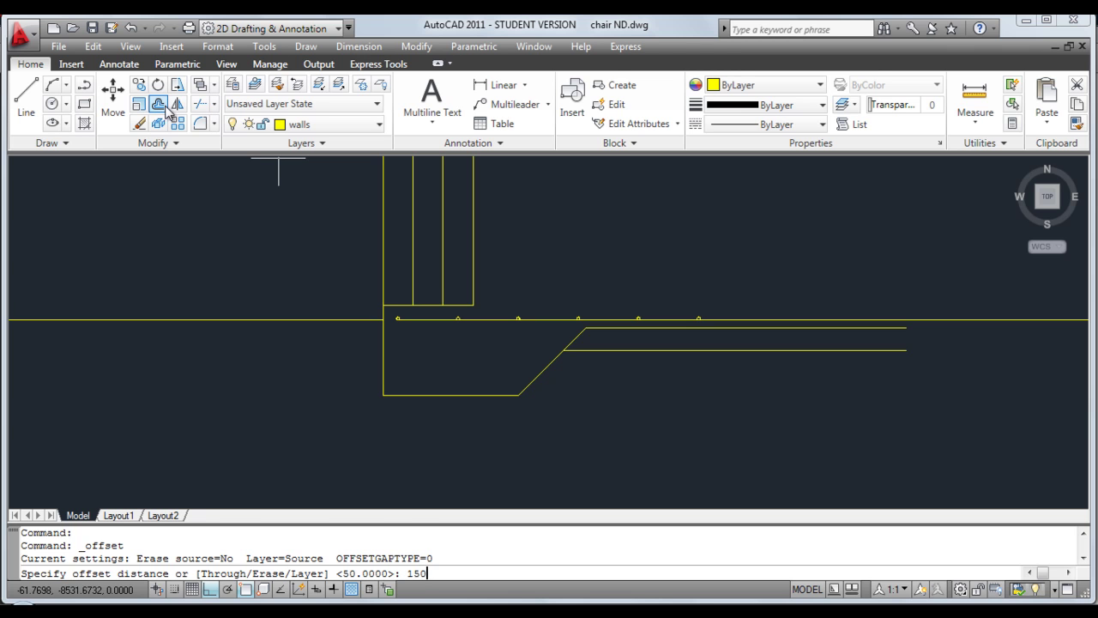
pyautogui.write('150')
pyautogui.press('Return')
pyautogui.click(466, 305)
pyautogui.click(459, 273)
pyautogui.rightClick(462, 273)
pyautogui.click(494, 281)
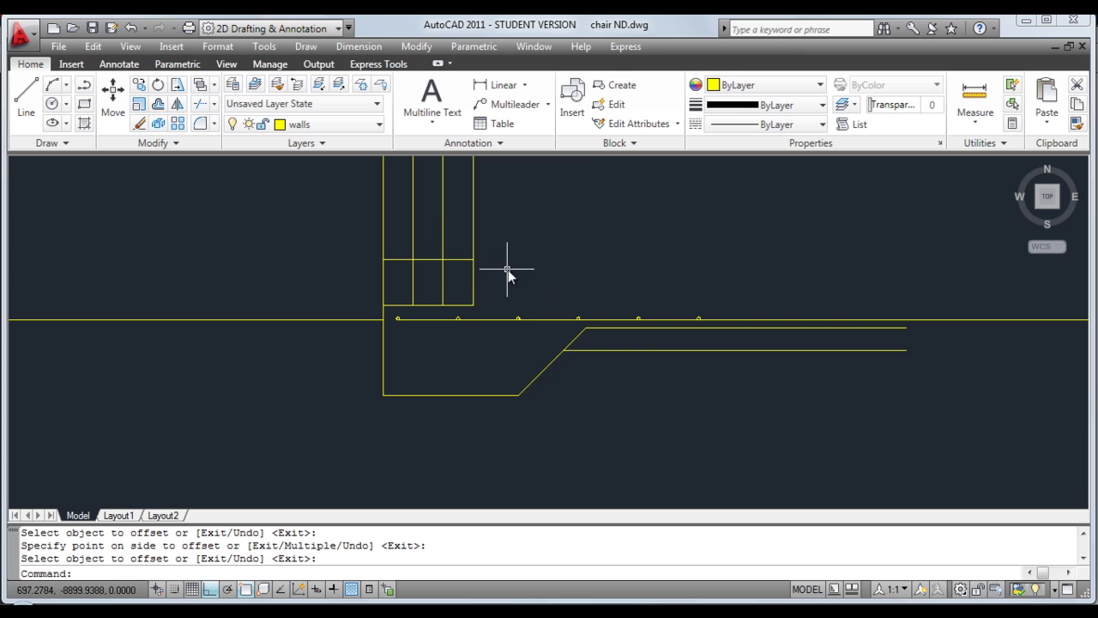
# Stretch the inner end of the new offset line across to about the end of the slab lines below
pyautogui.click(451, 258)
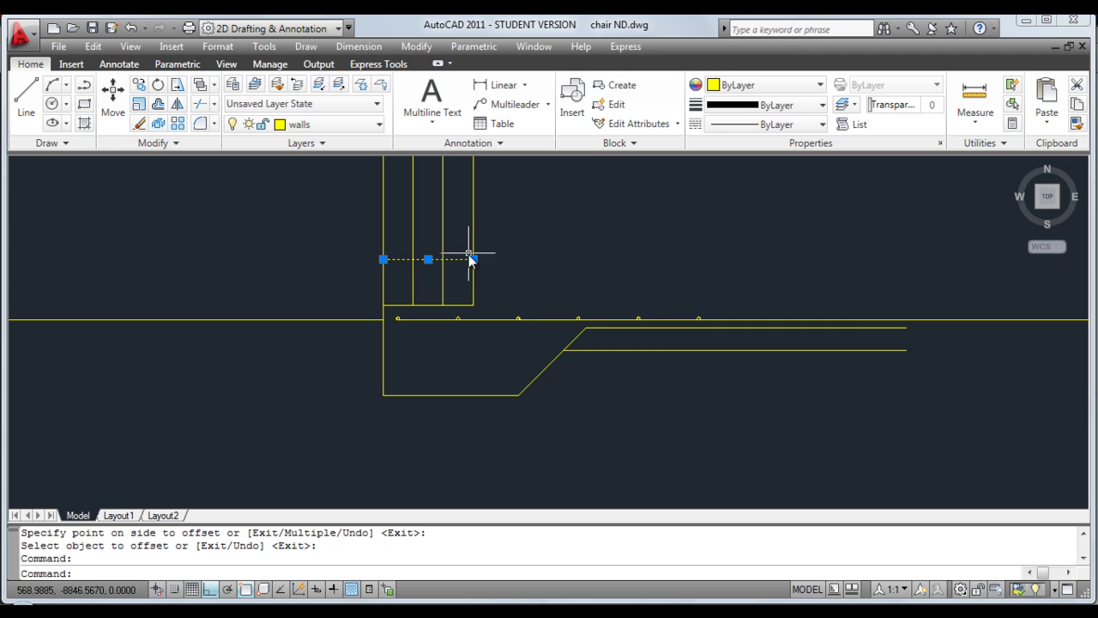
pyautogui.click(473, 259)
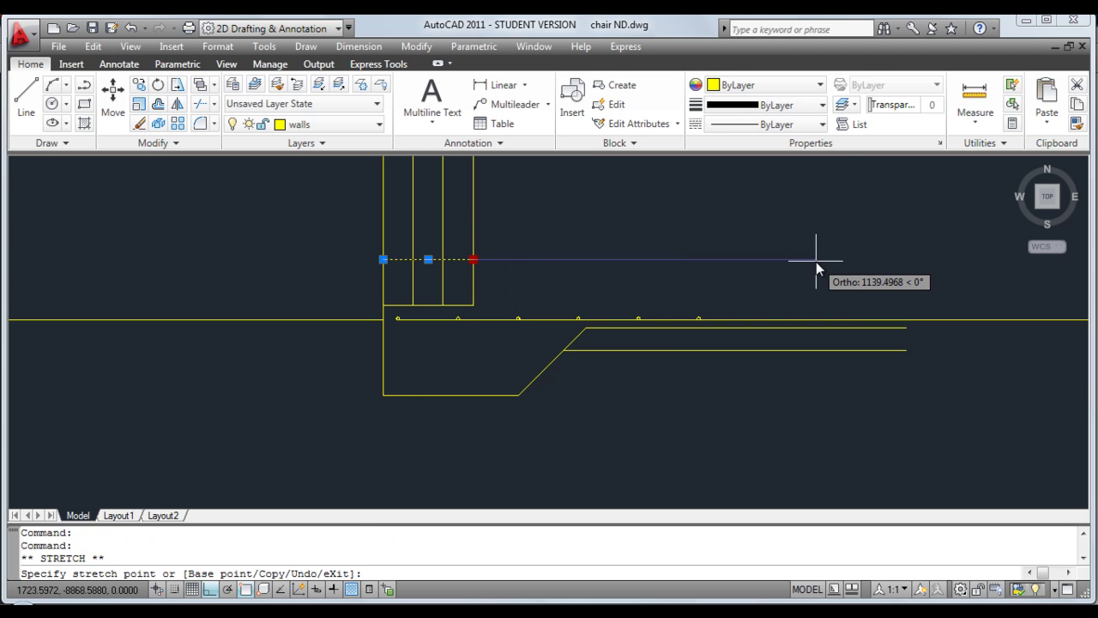
pyautogui.click(903, 266)
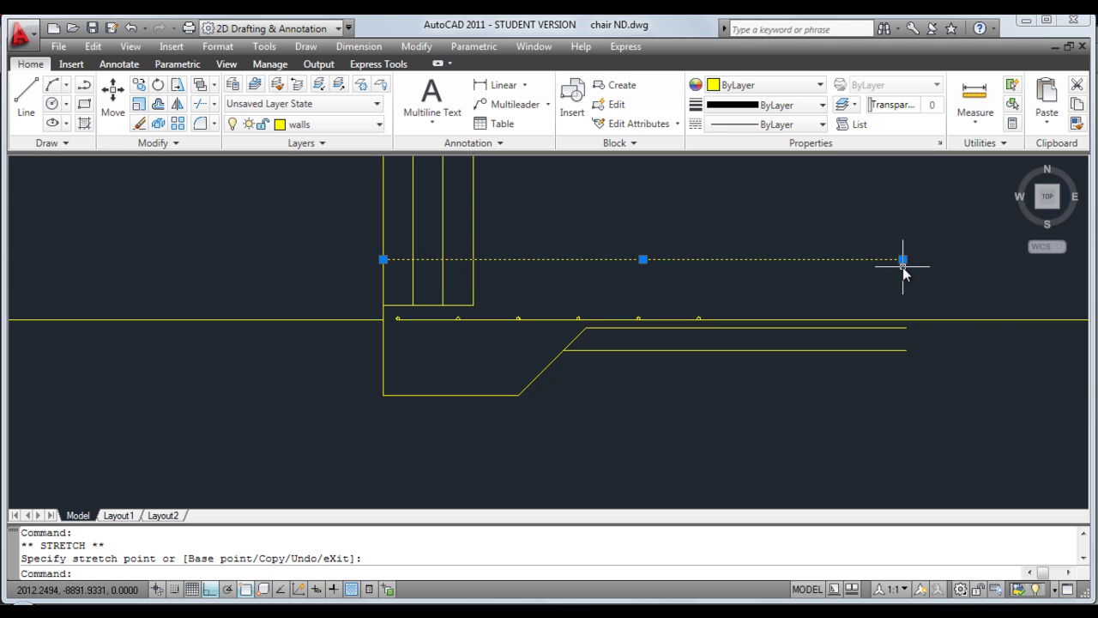
pyautogui.write('o')
pyautogui.press('Return')
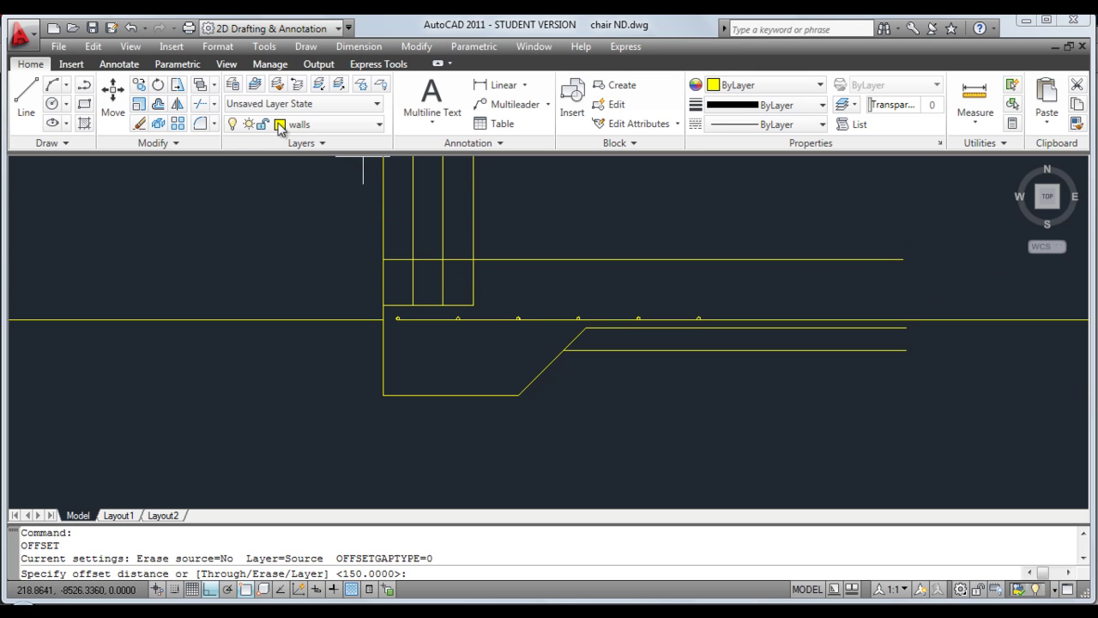
# Trim the stretched line back to the wall's inner face, removing the part inside the wall
pyautogui.click(202, 103)
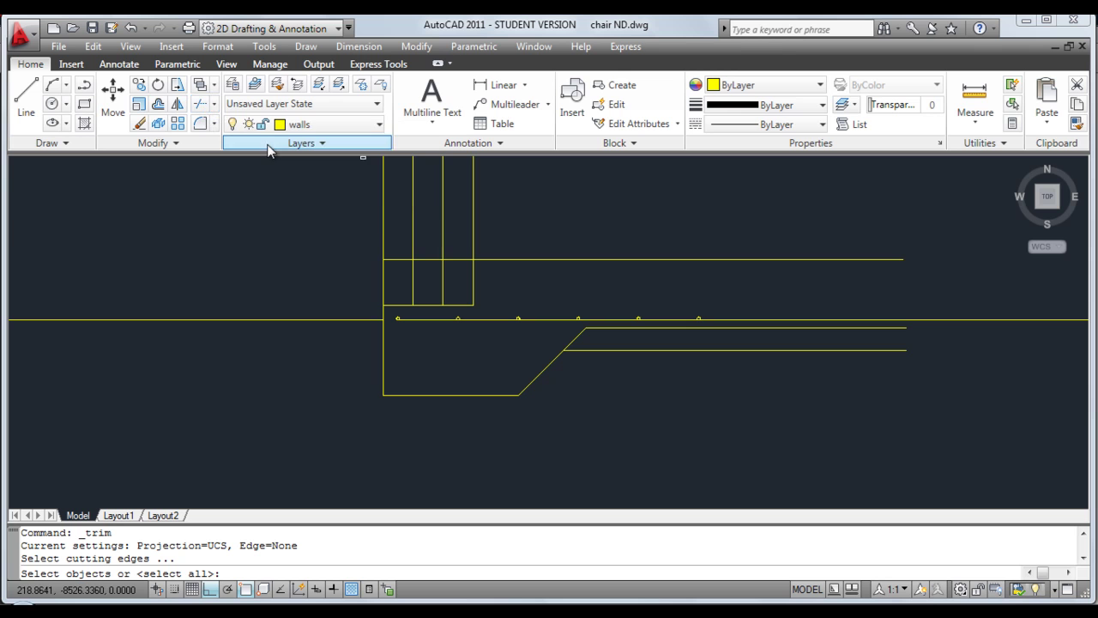
pyautogui.click(474, 231)
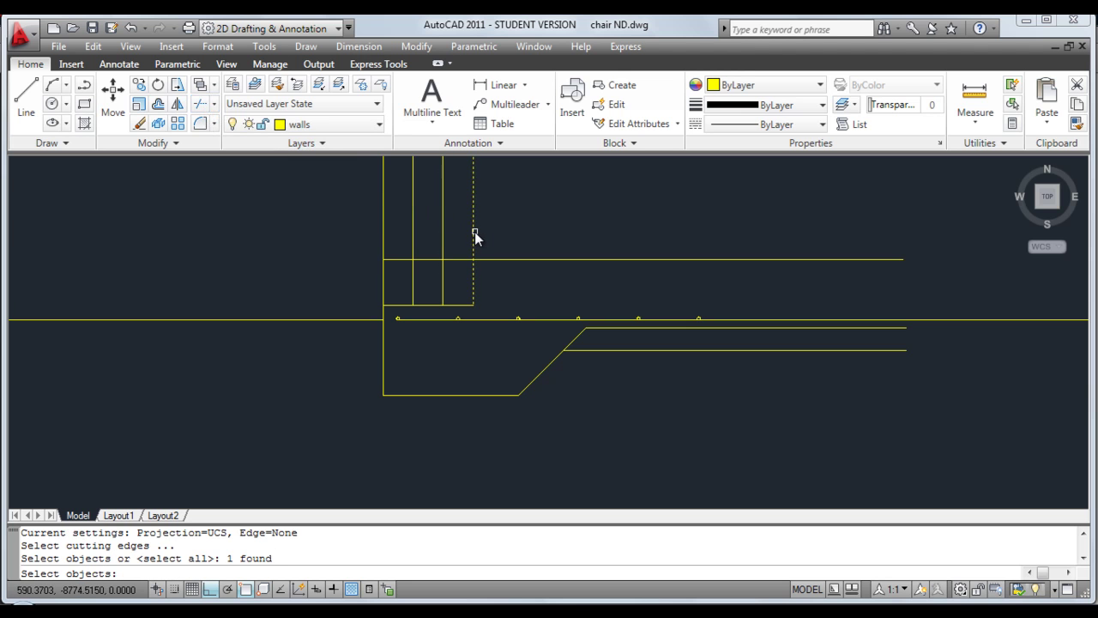
pyautogui.press('Return')
pyautogui.click(460, 259)
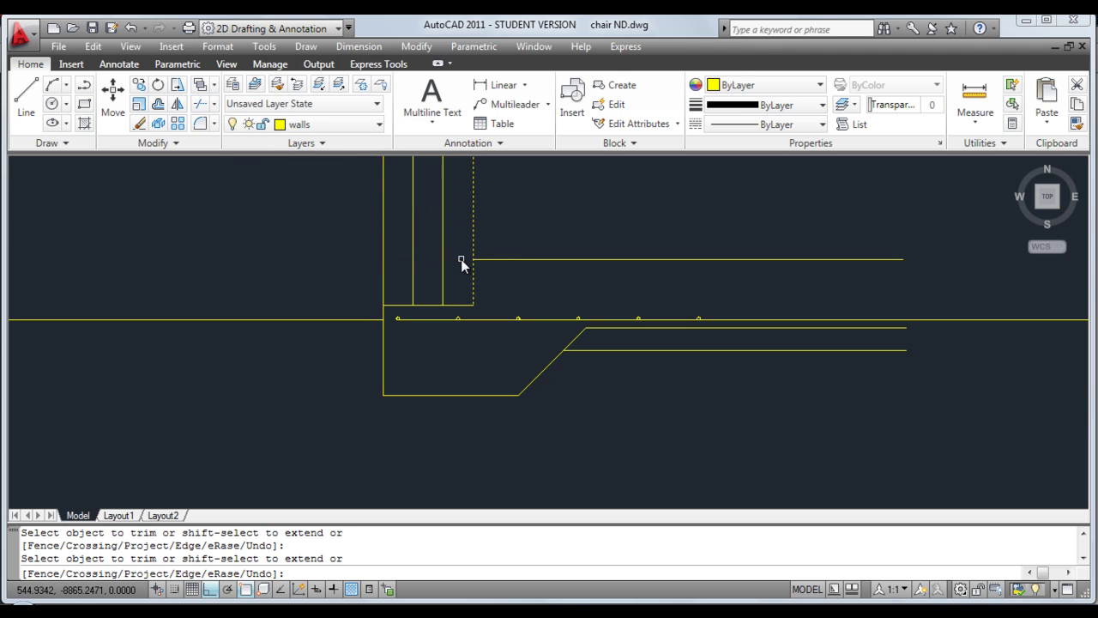
pyautogui.press('Return')
# Offset the trimmed slab line 10 upward to form the damp proof membrane
pyautogui.click(161, 103)
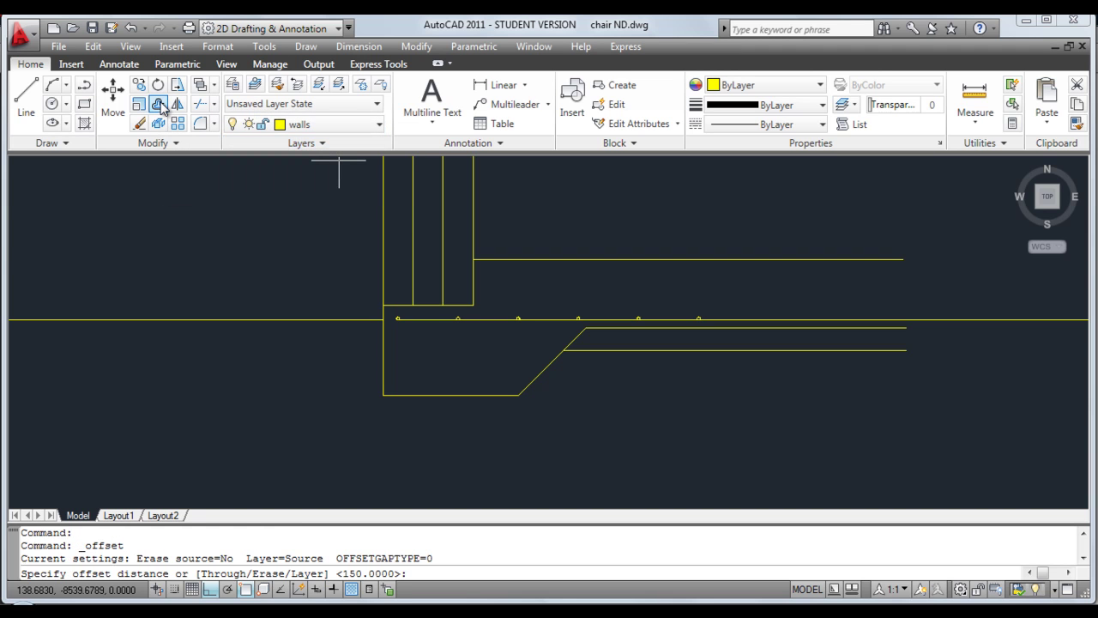
pyautogui.write('10')
pyautogui.press('Return')
pyautogui.click(568, 259)
pyautogui.click(572, 244)
pyautogui.press('Return')
# Offset the upper membrane line 100 upward for the rigid insulation
pyautogui.press('Return')
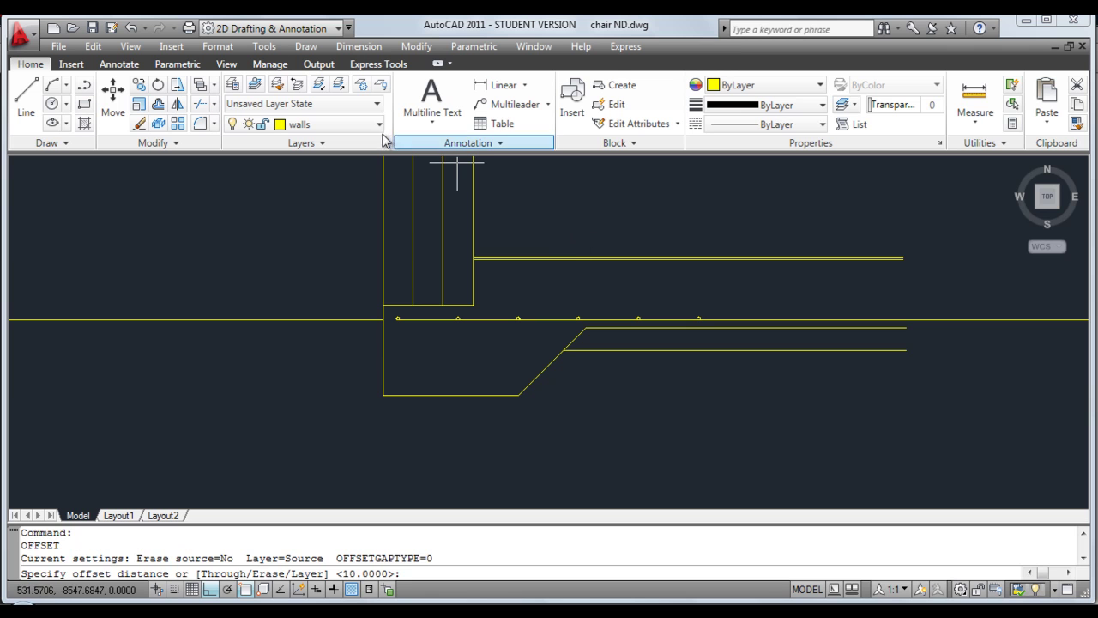
pyautogui.write('100')
pyautogui.press('Return')
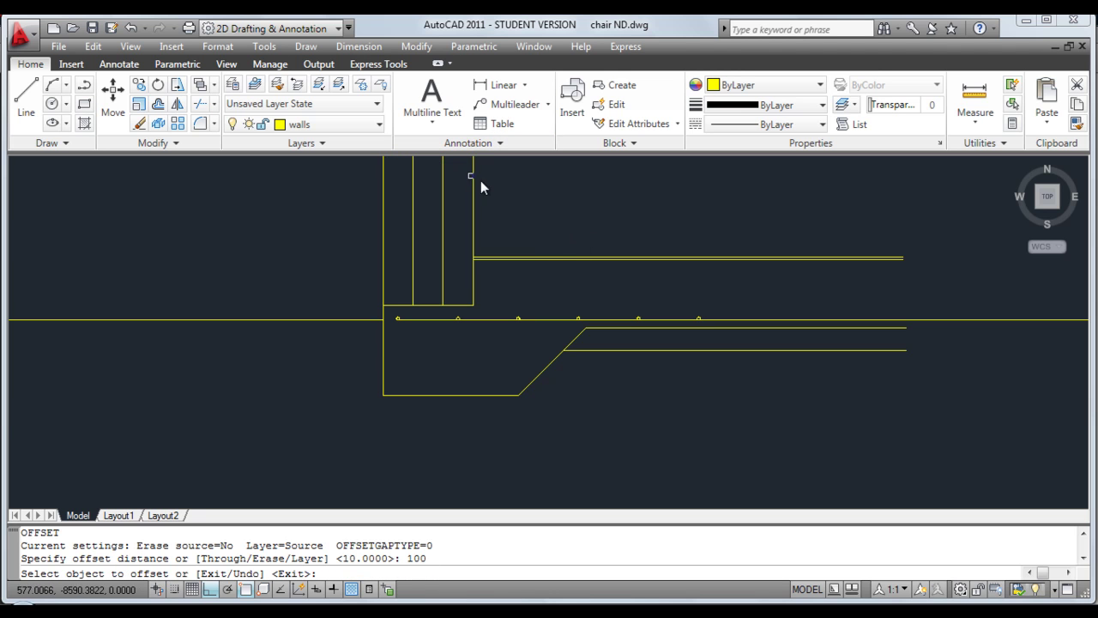
pyautogui.click(532, 258)
pyautogui.click(531, 240)
pyautogui.press('Return')
# Offset the top line of the rigid insulation 50 upward for the floor screed
pyautogui.press('Return')
pyautogui.write('50')
pyautogui.press('Return')
pyautogui.click(571, 227)
pyautogui.click(568, 213)
pyautogui.press('Return')
# Offset the lower membrane line 25 downward into the slab for the upper reinforcement
pyautogui.scroll(5, 562, 300)
pyautogui.moveTo(549, 292); pyautogui.dragTo(442, 306, button='middle')
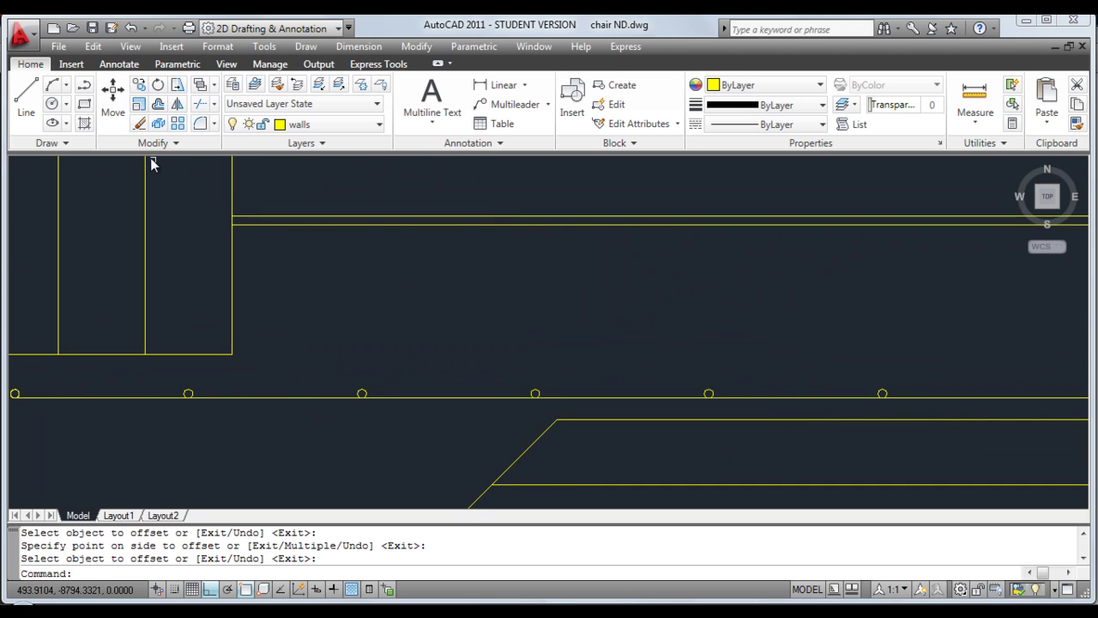
pyautogui.click(158, 106)
pyautogui.write('25')
pyautogui.press('Return')
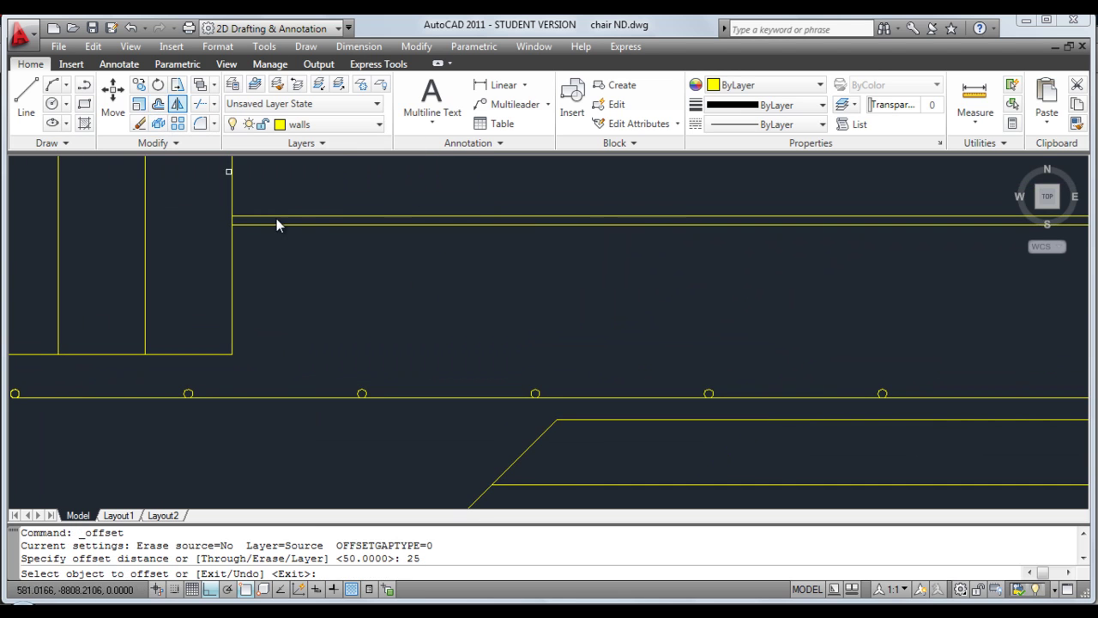
pyautogui.click(441, 226)
pyautogui.click(441, 265)
pyautogui.press('Return')
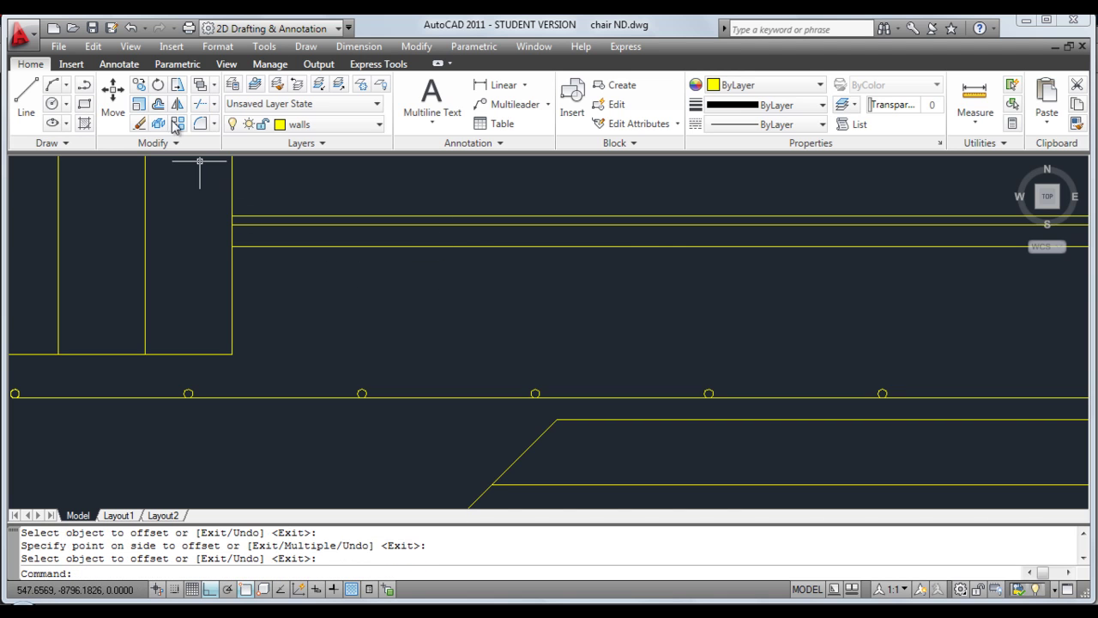
# Copy the four right-hand reinforcement bar circles straight up so they sit just beneath the upper reinforcement line
pyautogui.click(157, 83)
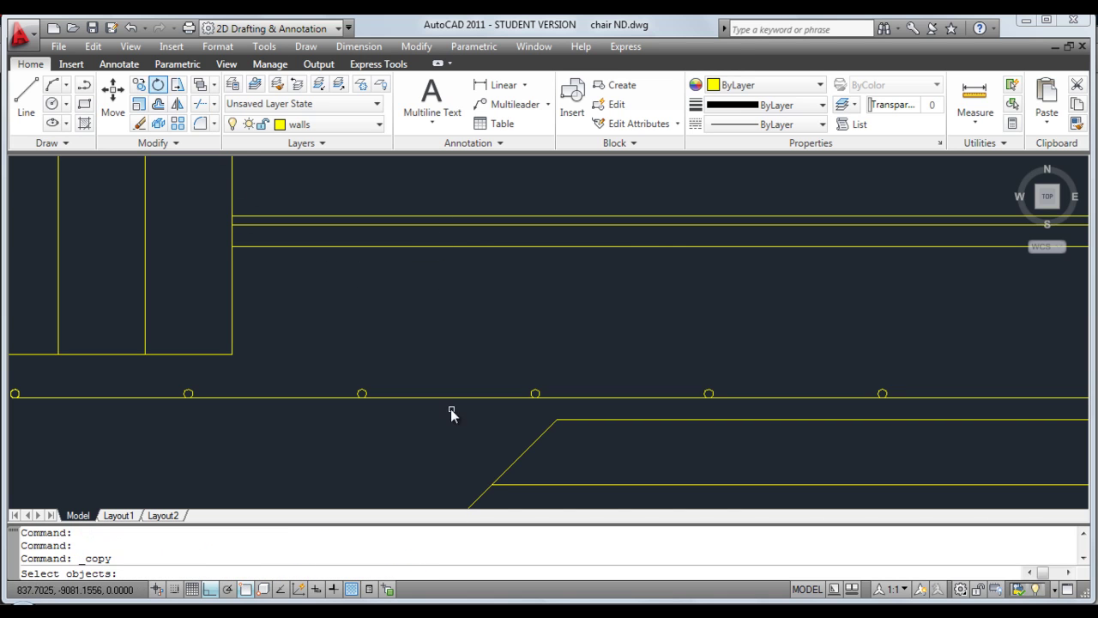
pyautogui.click(333, 374)
pyautogui.click(905, 411)
pyautogui.press('Return')
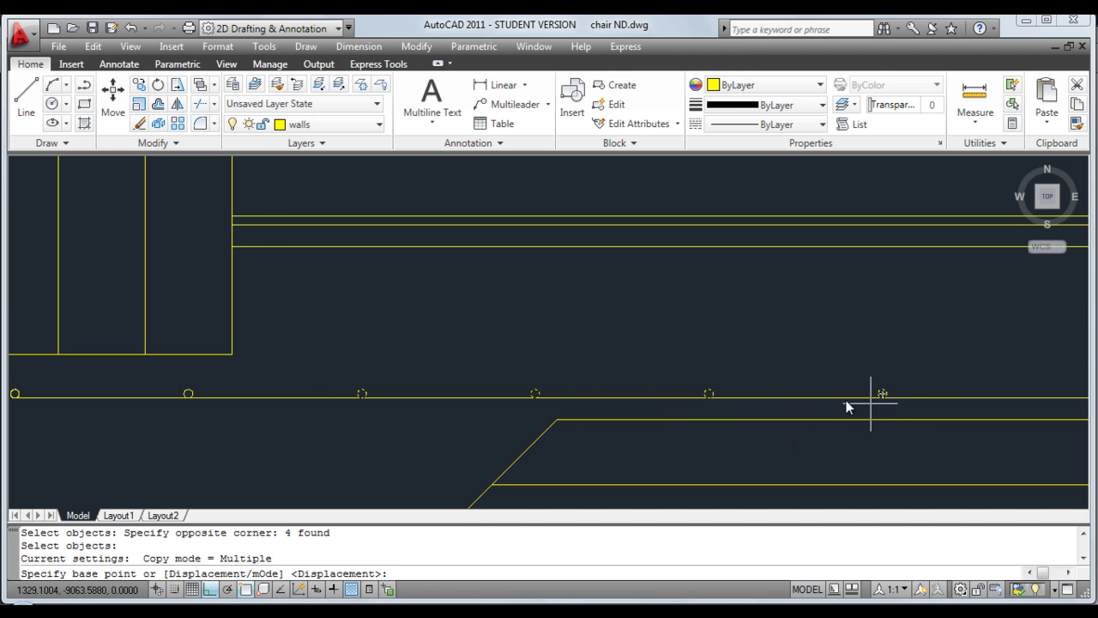
pyautogui.scroll(3, 364, 373)
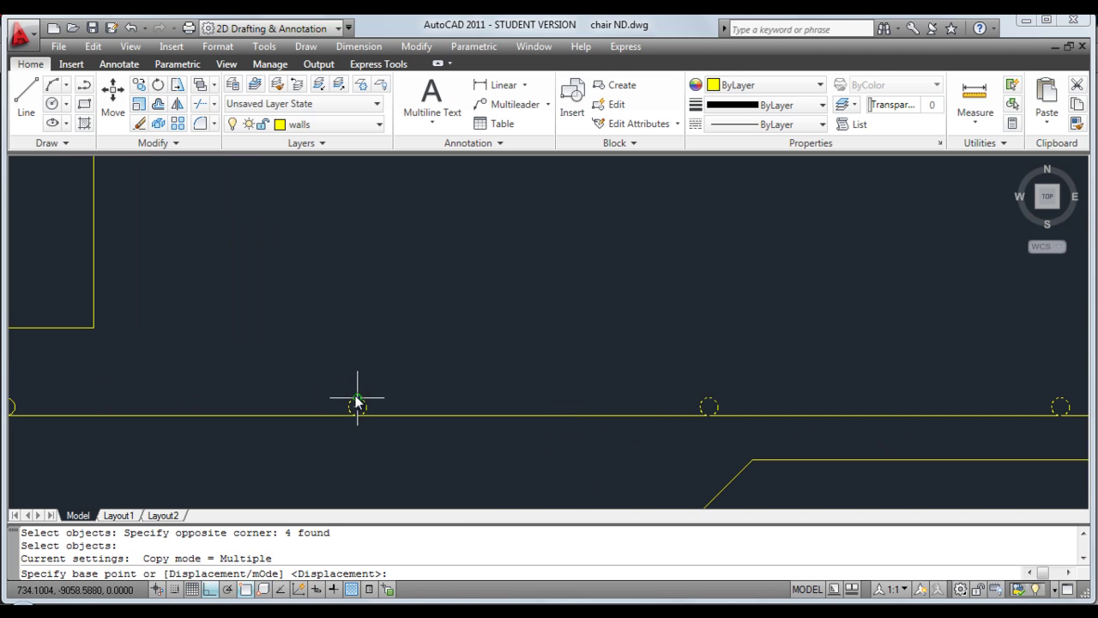
pyautogui.click(357, 403)
pyautogui.moveTo(391, 304); pyautogui.dragTo(362, 403, button='middle')
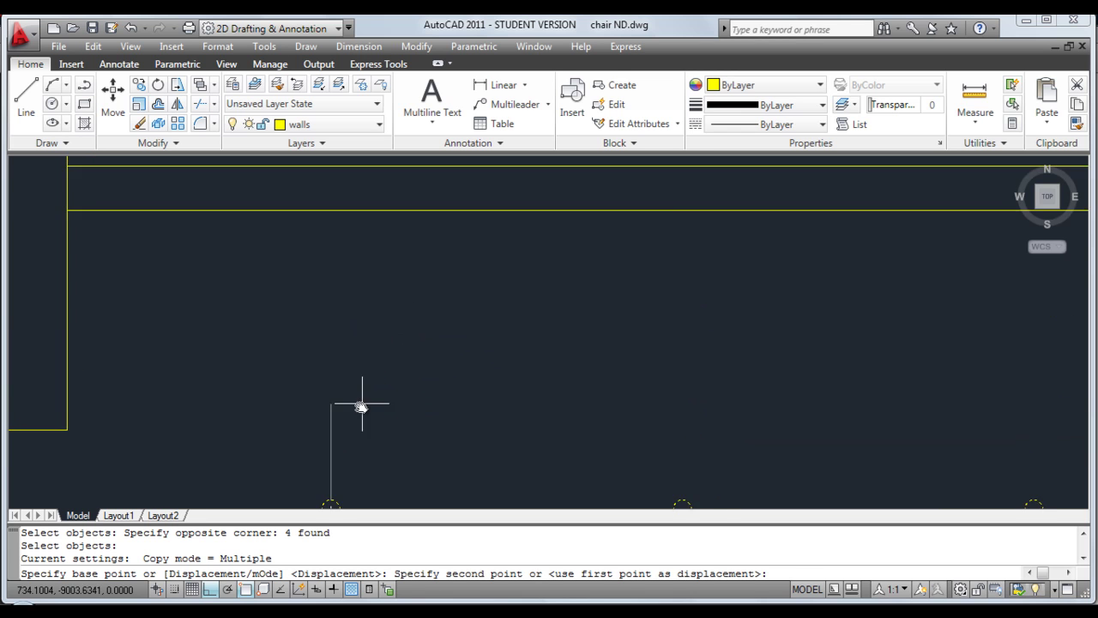
pyautogui.click(329, 215)
pyautogui.press('Return')
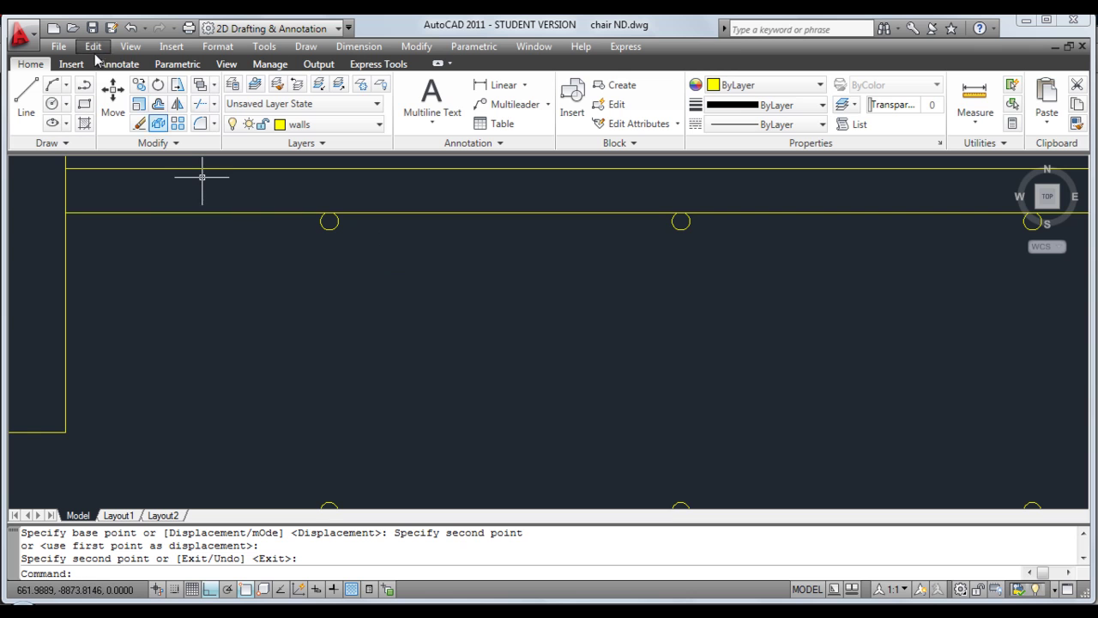
# Trim the upper reinforcement line between the wall and the first bar circle
pyautogui.click(200, 103)
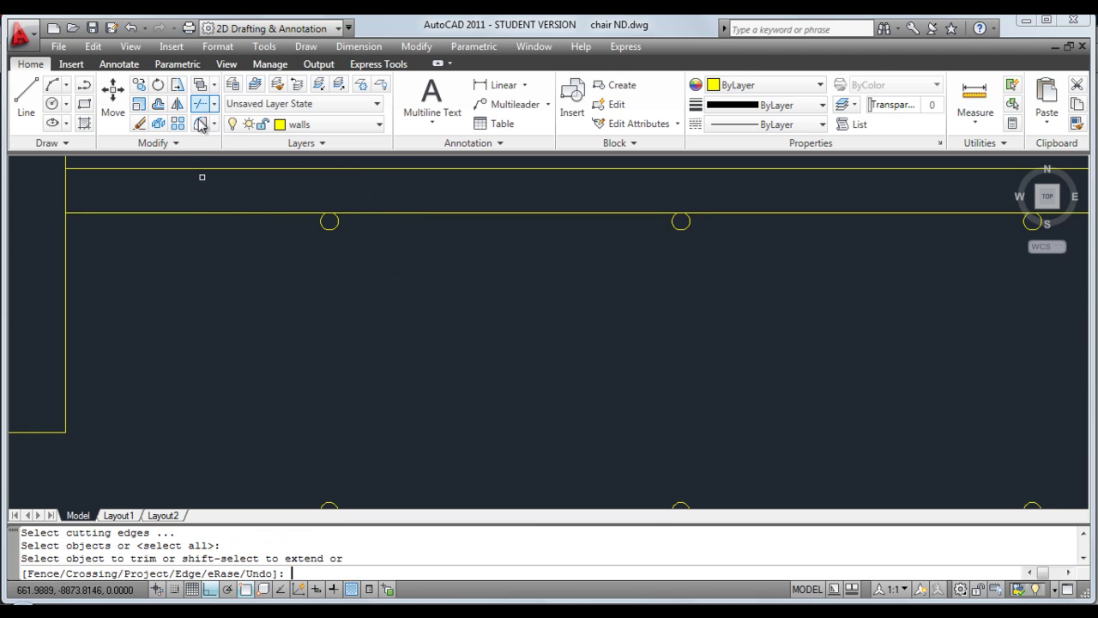
pyautogui.click(221, 213)
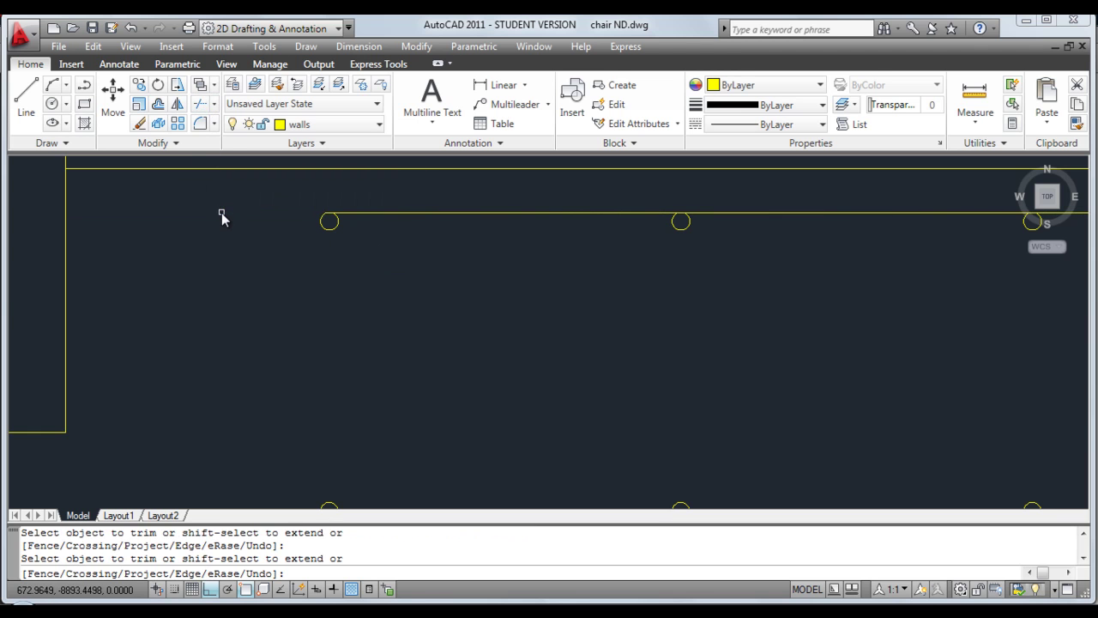
pyautogui.press('Return')
pyautogui.scroll(-3, 233, 226)
pyautogui.scroll(2, 311, 245)
pyautogui.moveTo(311, 245)
pyautogui.mouseDown(button='middle')
pyautogui.moveTo(514, 317)
pyautogui.moveTo(529, 336)
pyautogui.mouseUp(button='middle')
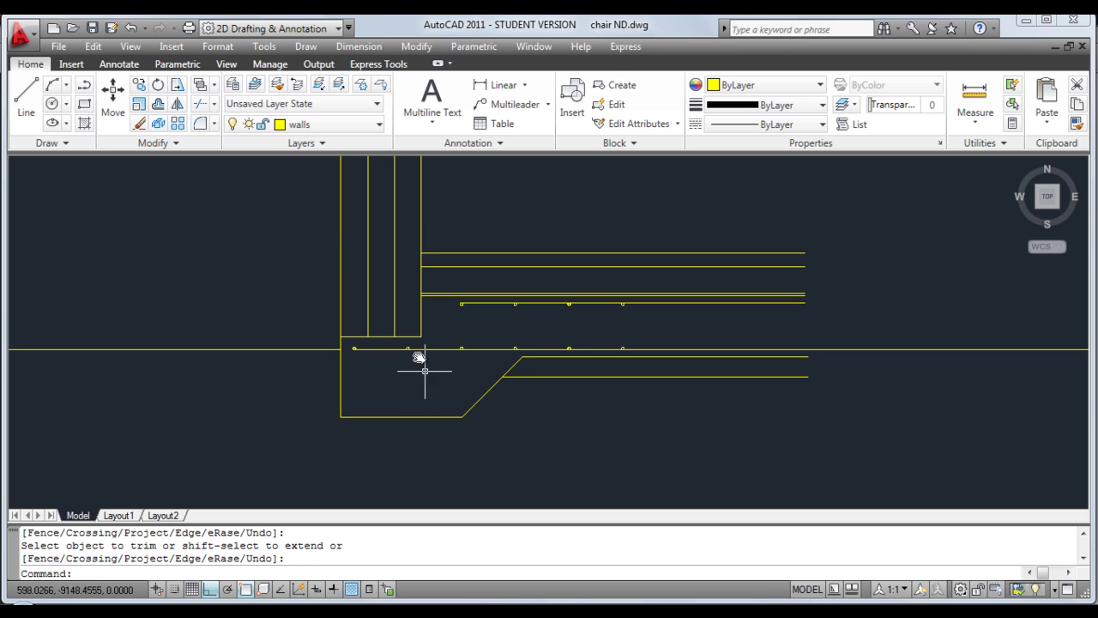
pyautogui.scroll(5, 373, 324)
pyautogui.scroll(-4, 421, 314)
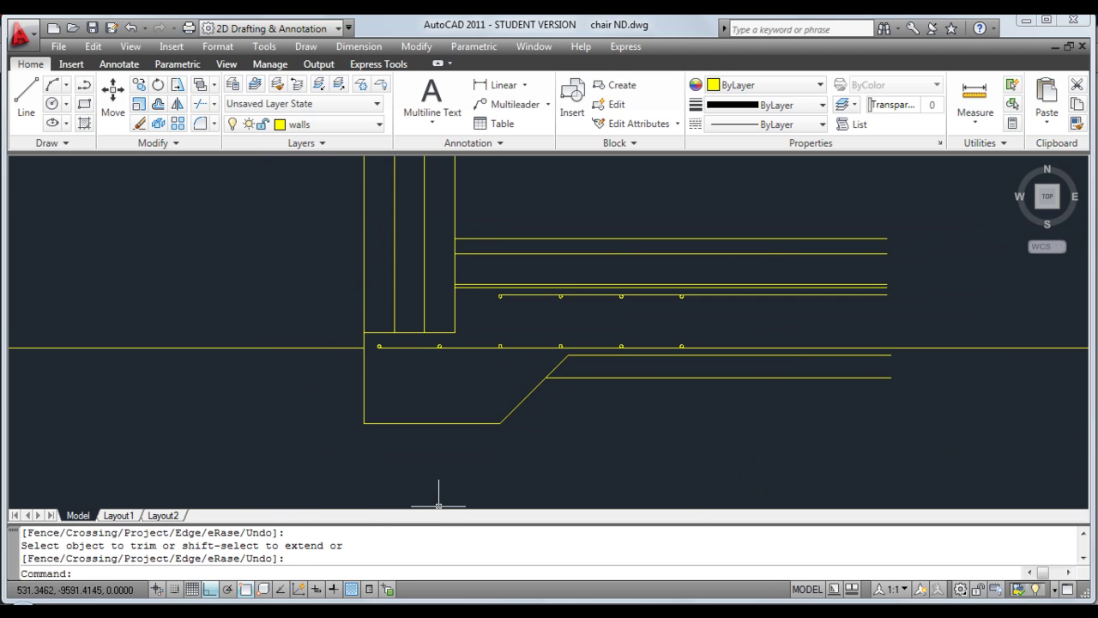
# Check the section in Foundation detail.pdf and draw a vertical cut-off line across the floor, slab and sand layers near their outer ends
pyautogui.hotkey('alt', 'Tab')
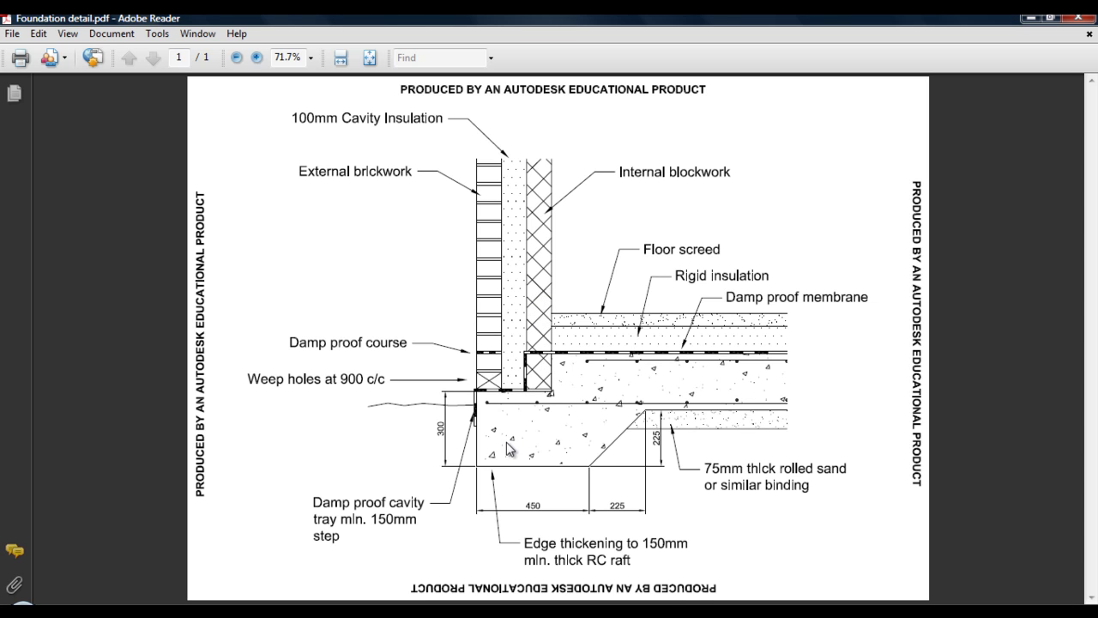
pyautogui.hotkey('alt', 'Tab')
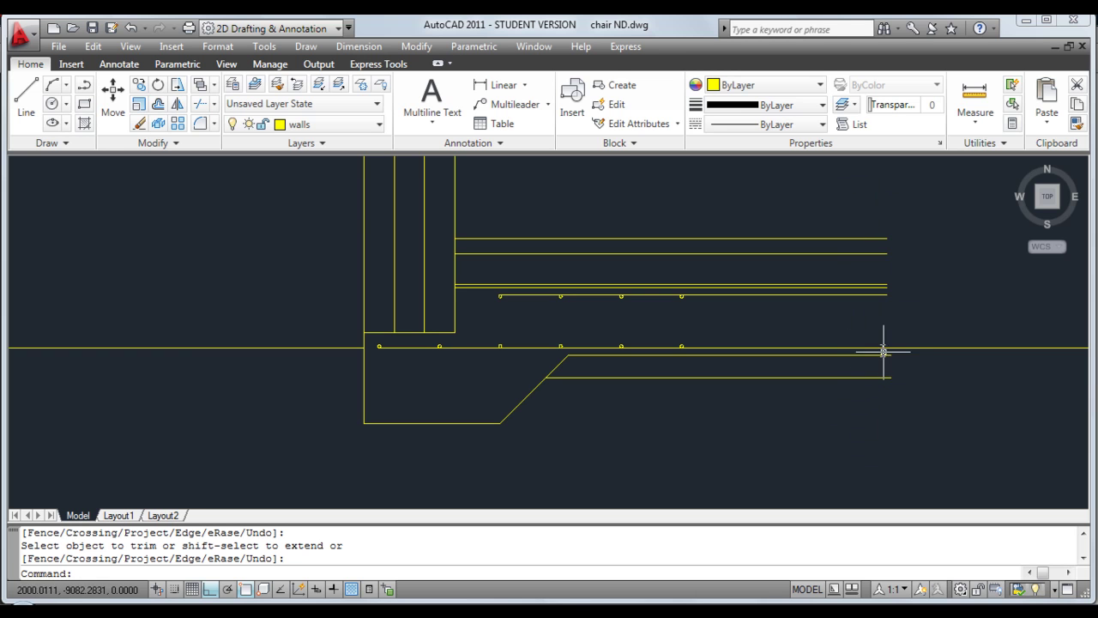
pyautogui.click(24, 92)
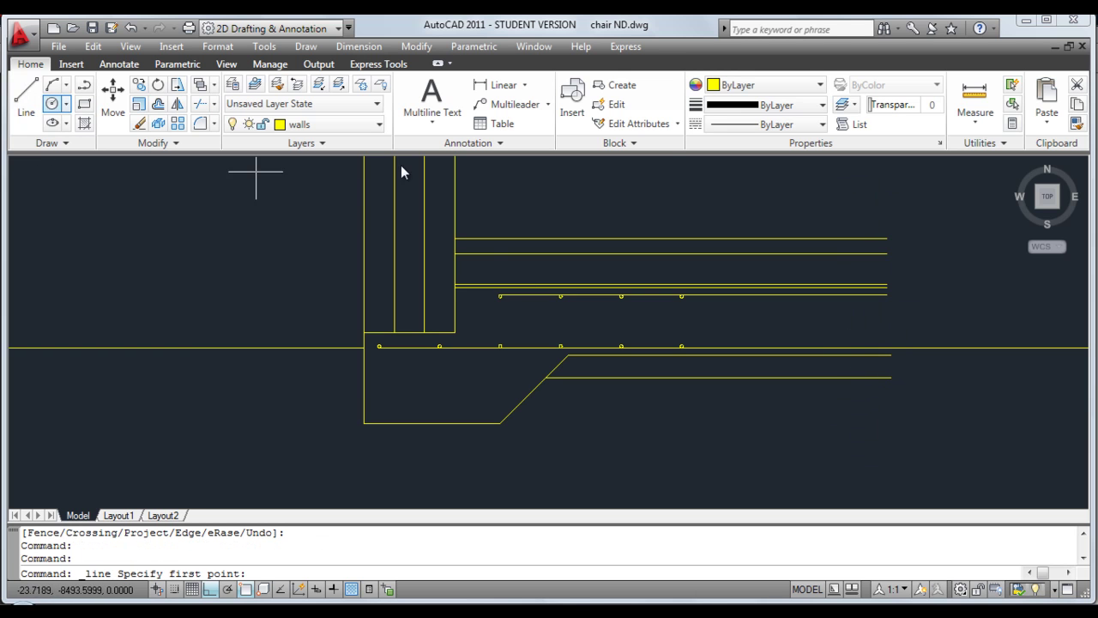
pyautogui.click(867, 206)
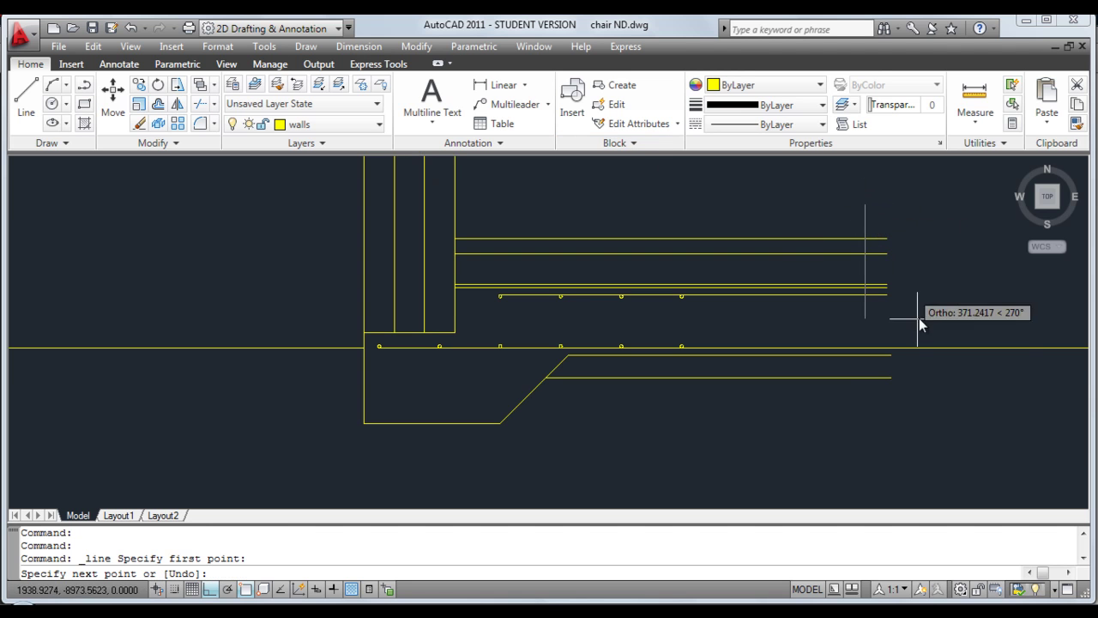
pyautogui.click(899, 423)
pyautogui.rightClick(899, 427)
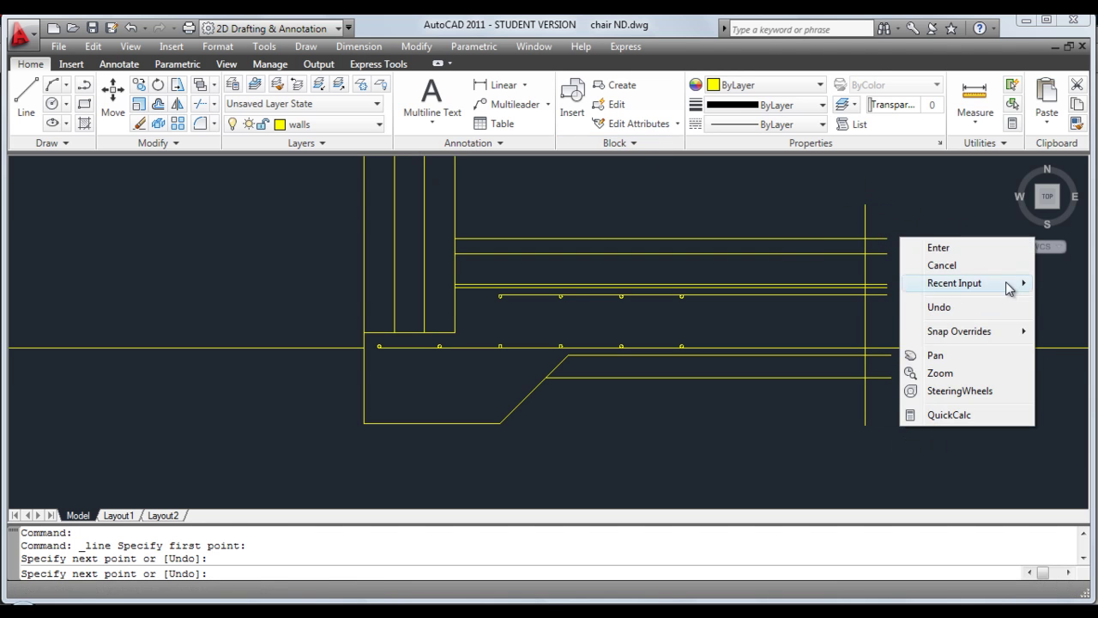
pyautogui.click(932, 245)
# Draw a horizontal cut-off line across all the vertical wall lines, well above the floor screed
pyautogui.moveTo(539, 211); pyautogui.dragTo(572, 313, button='middle')
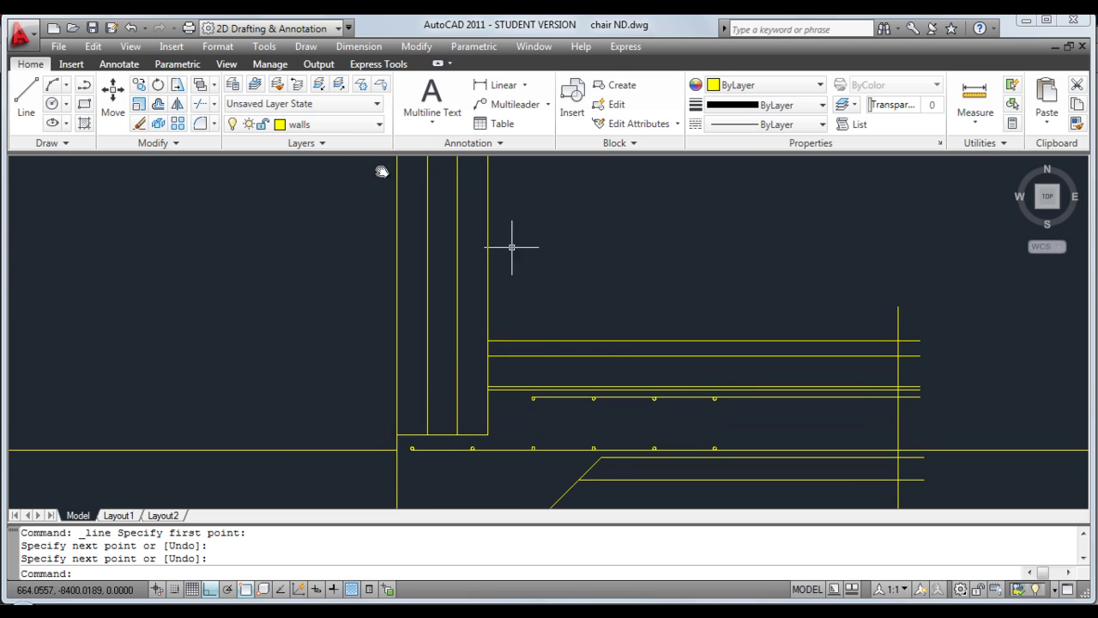
pyautogui.click(26, 96)
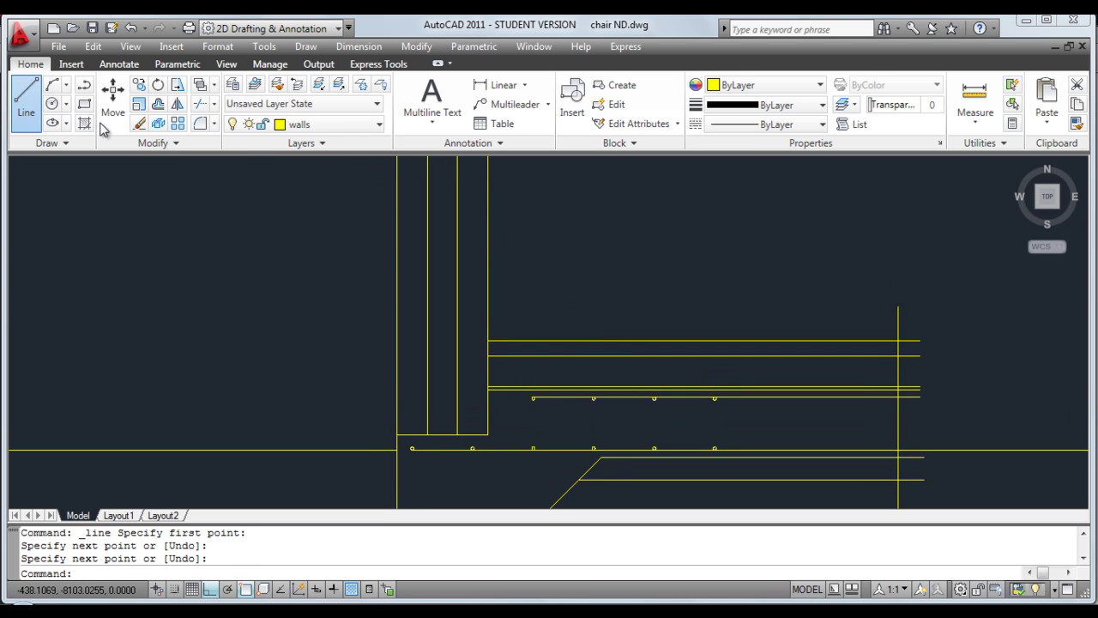
pyautogui.click(512, 198)
pyautogui.click(281, 198)
pyautogui.rightClick(283, 199)
pyautogui.click(314, 211)
# Hatch the concrete slab and thickened edge foundation with the AR-CONC pattern
pyautogui.moveTo(450, 398)
pyautogui.mouseDown(button='middle')
pyautogui.moveTo(351, 349)
pyautogui.moveTo(355, 360)
pyautogui.moveTo(352, 336)
pyautogui.moveTo(344, 351)
pyautogui.mouseUp(button='middle')
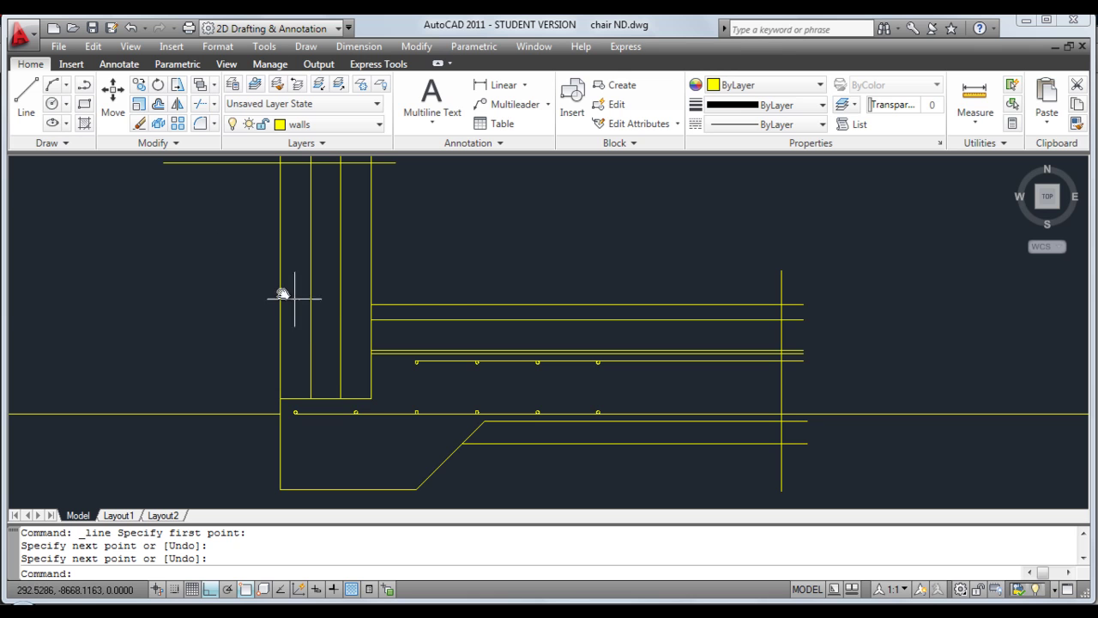
pyautogui.click(85, 125)
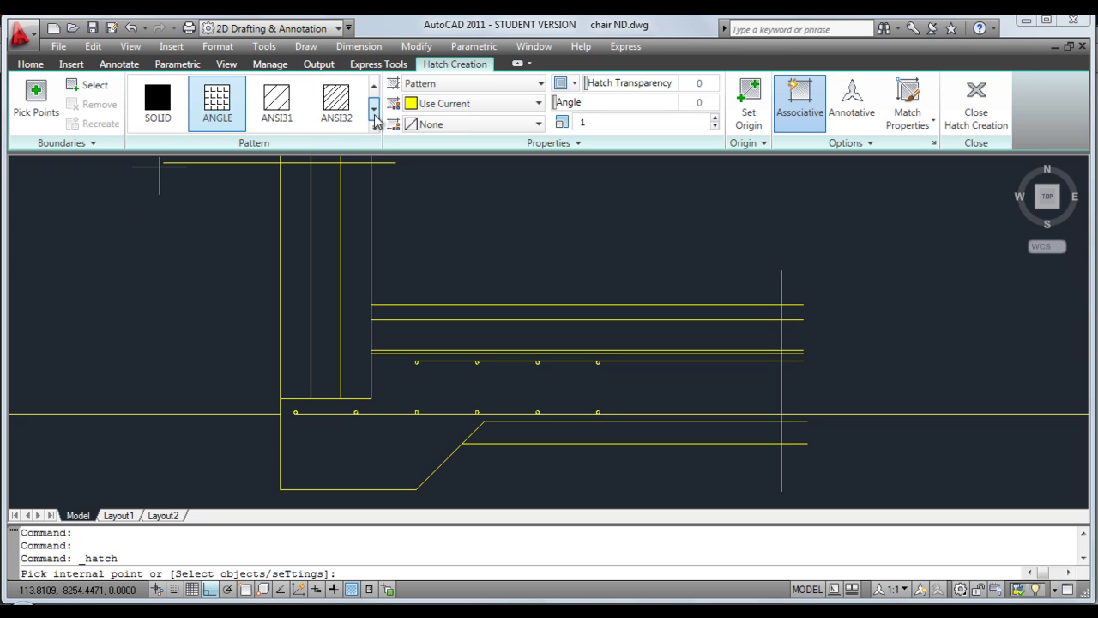
pyautogui.click(376, 129)
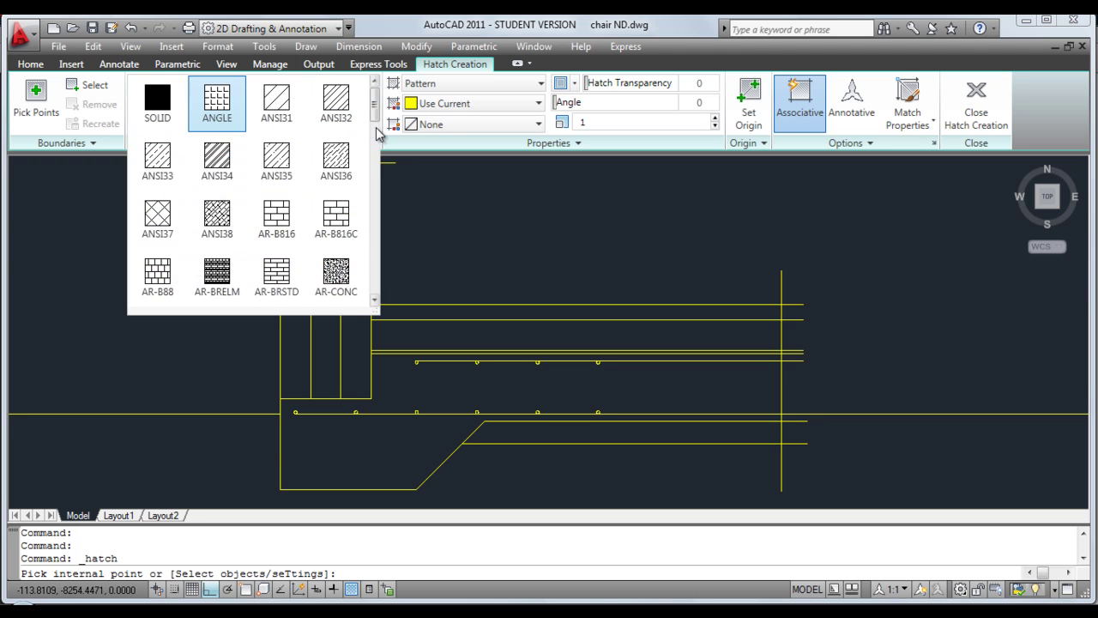
pyautogui.click(337, 278)
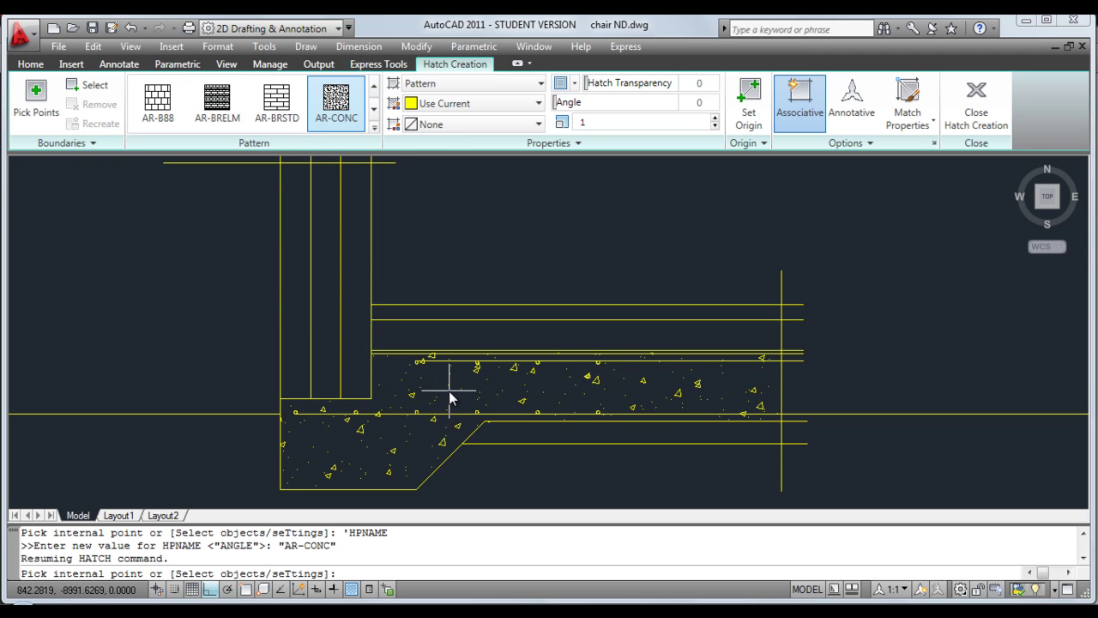
pyautogui.click(449, 391)
pyautogui.press('Return')
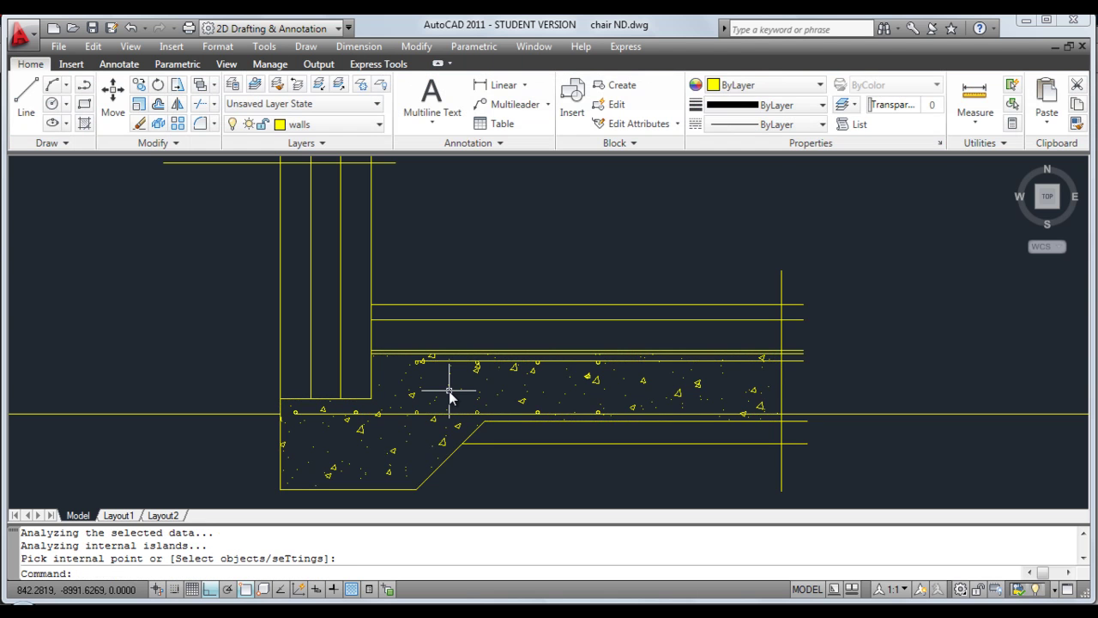
# Hatch the floor screed and the rolled sand layer beneath the slab with the AR-SAND pattern at scale 1
pyautogui.click(85, 123)
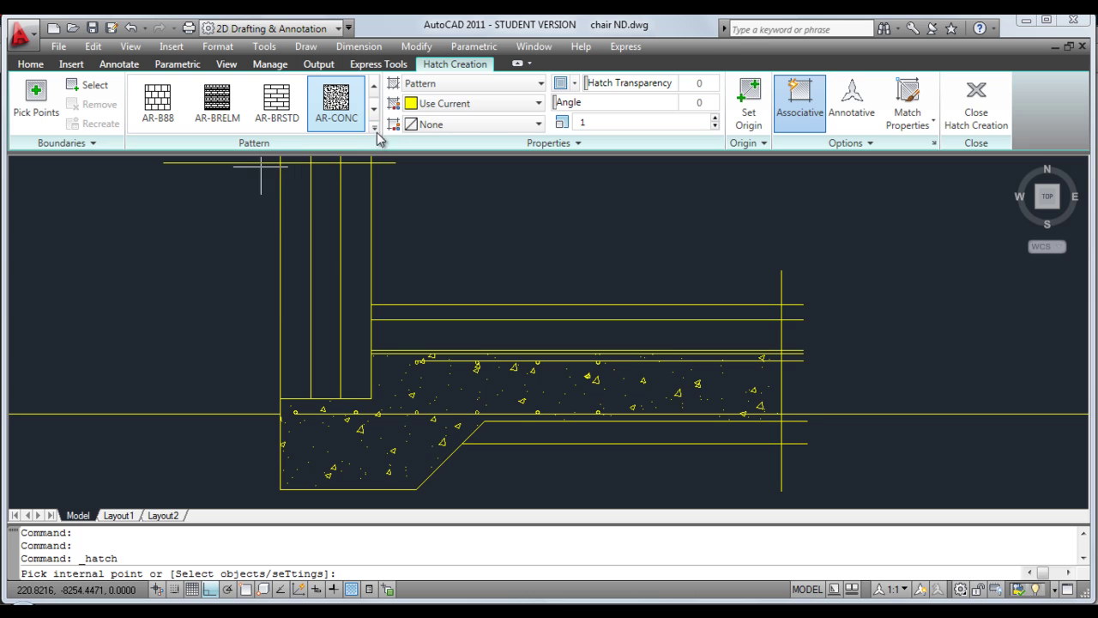
pyautogui.click(374, 127)
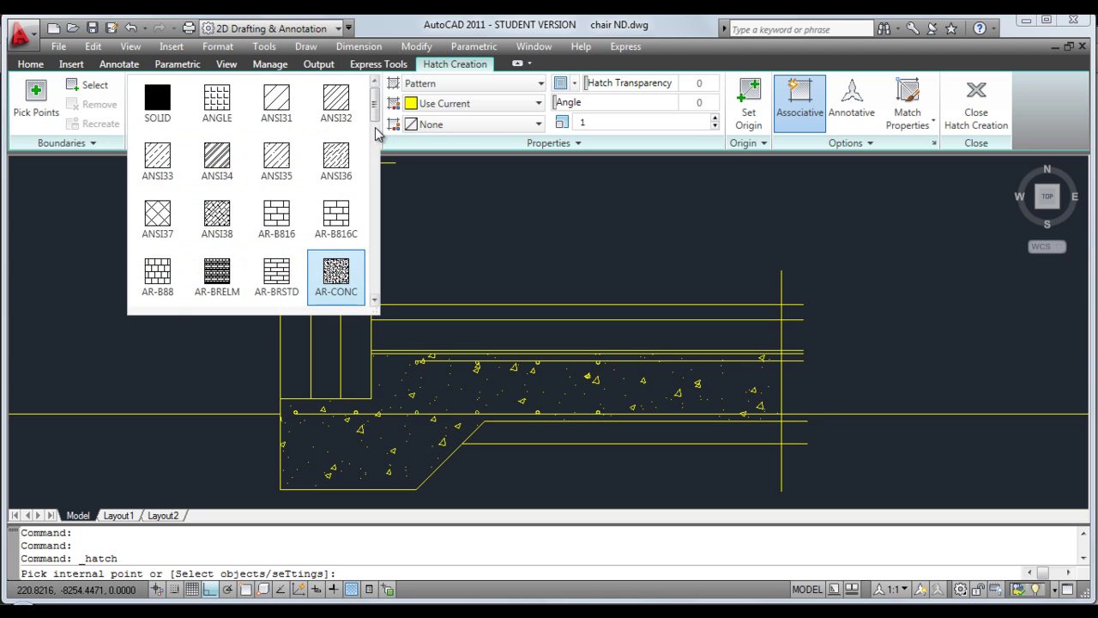
pyautogui.click(375, 301)
pyautogui.click(375, 301)
pyautogui.click(374, 301)
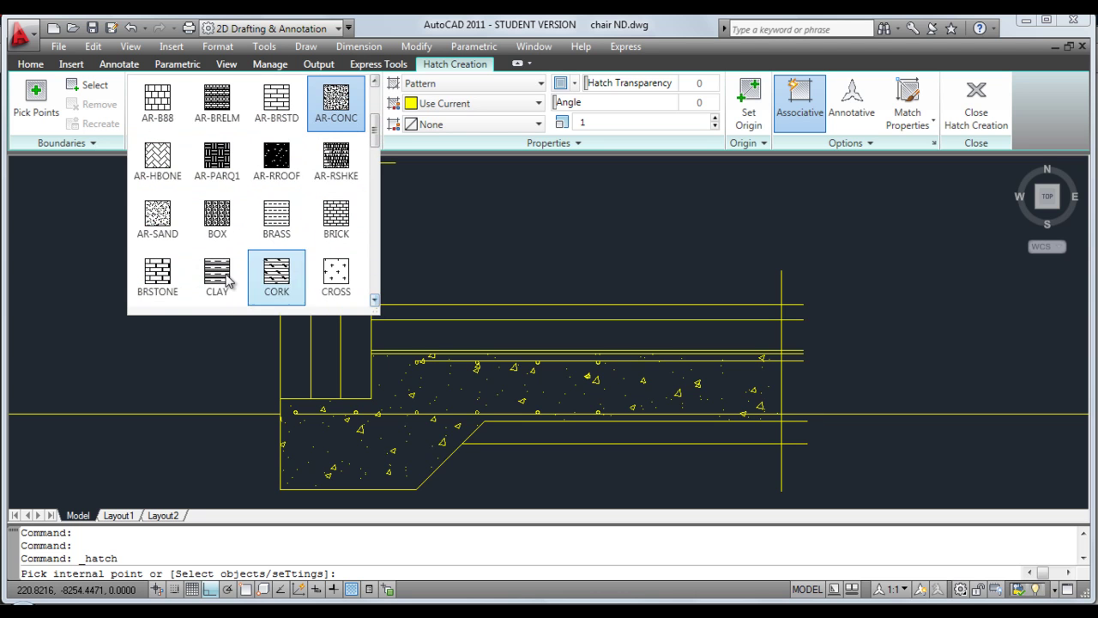
pyautogui.click(157, 221)
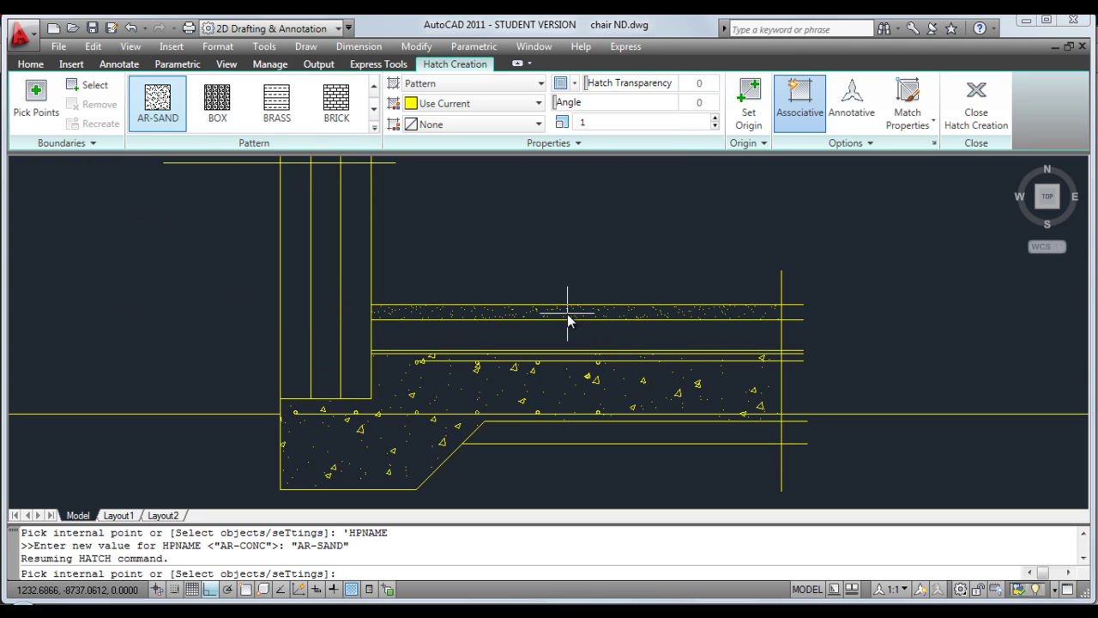
pyautogui.click(567, 314)
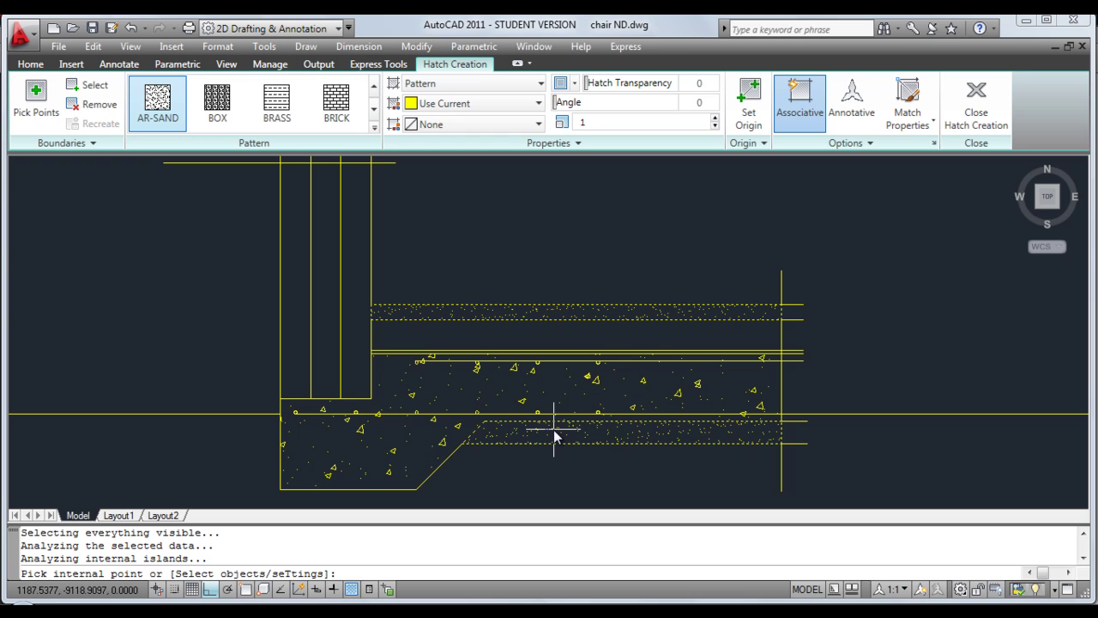
pyautogui.click(581, 123)
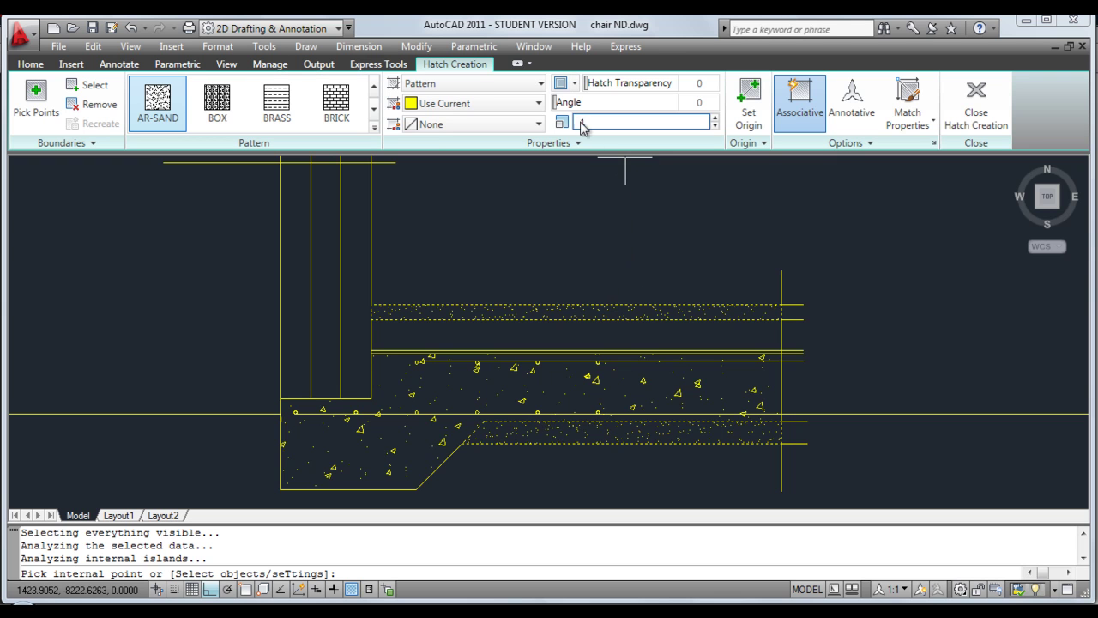
pyautogui.write('1')
pyautogui.press('Return')
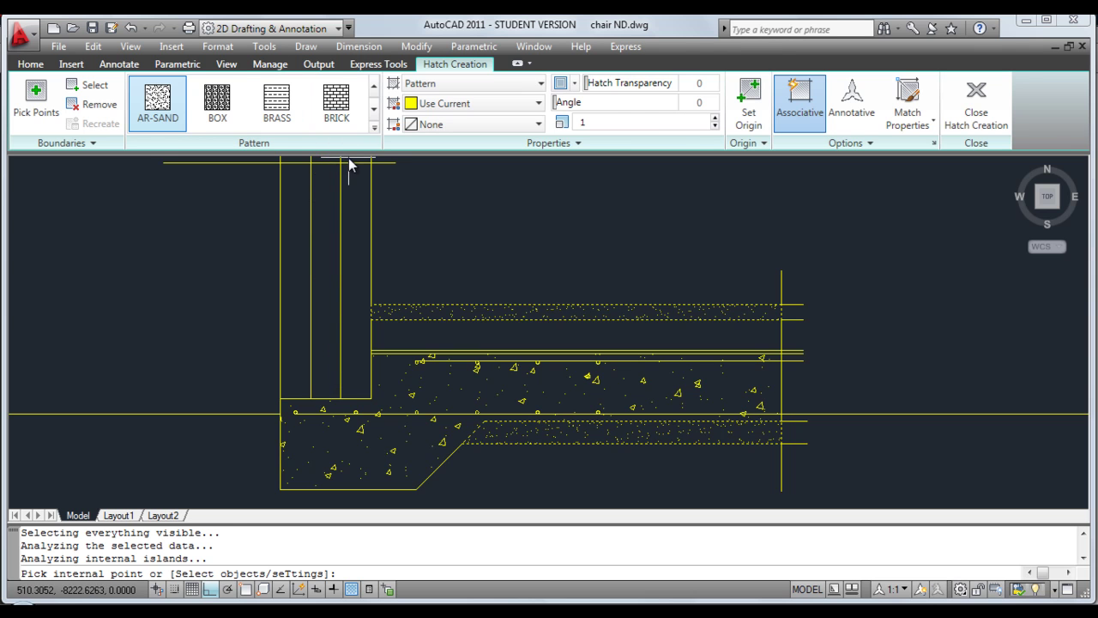
pyautogui.press('Return')
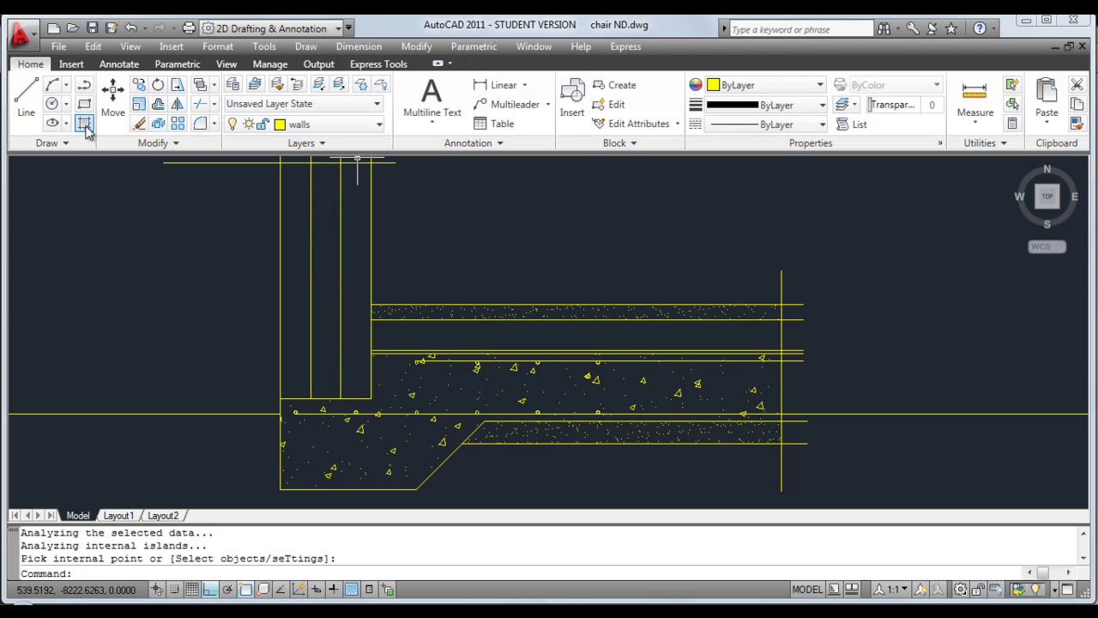
# Hatch the internal blockwork leaf of the wall with the ANSI37 pattern at scale 10
pyautogui.click(85, 125)
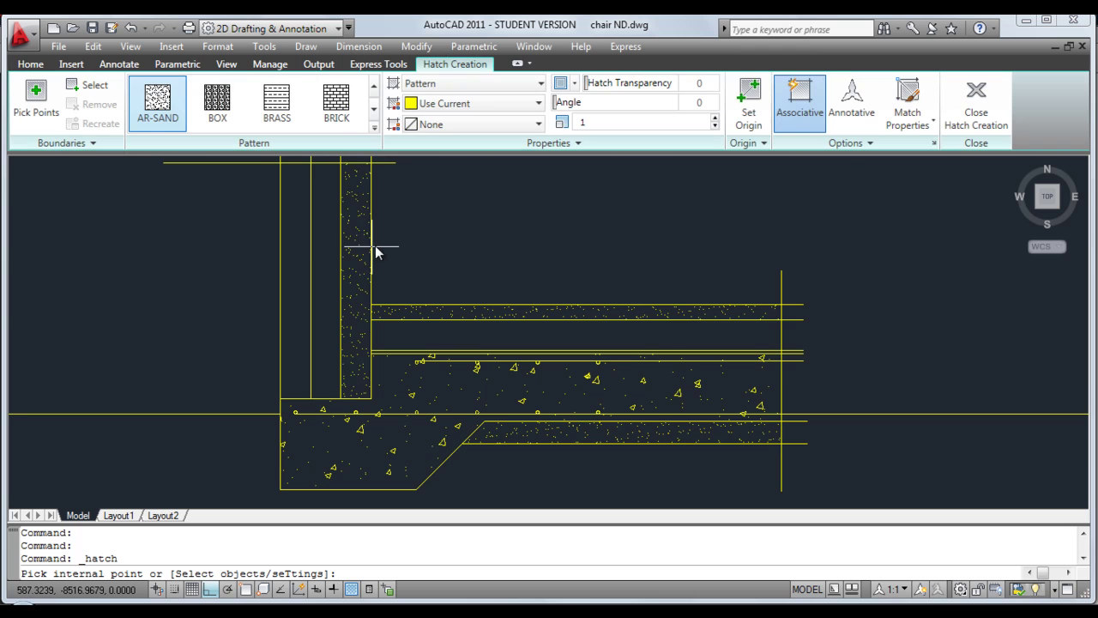
pyautogui.click(373, 128)
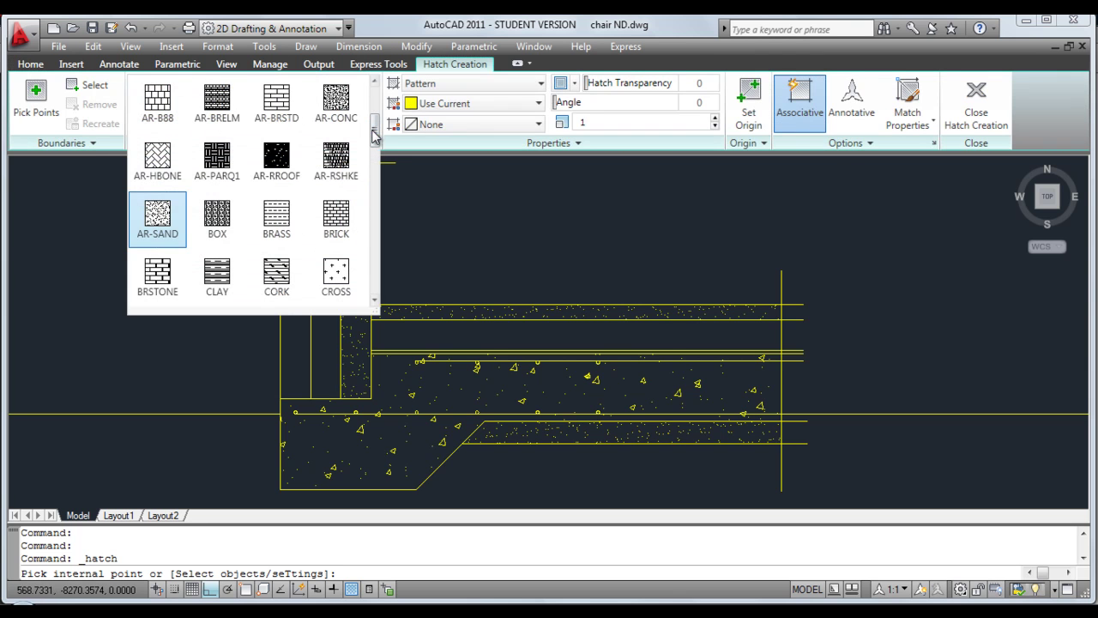
pyautogui.click(375, 81)
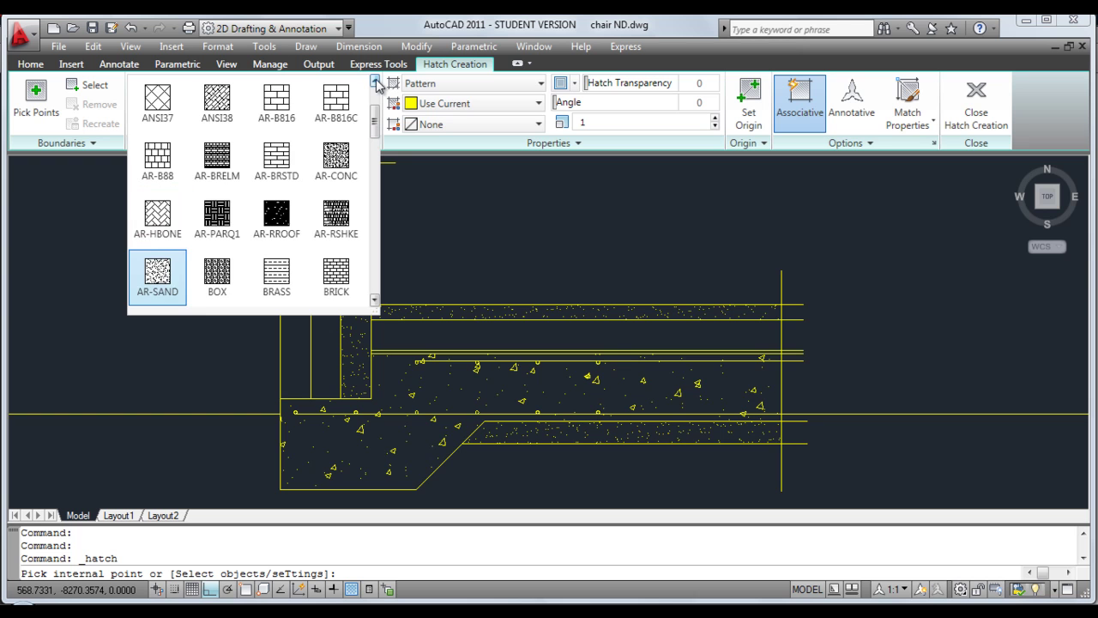
pyautogui.click(157, 103)
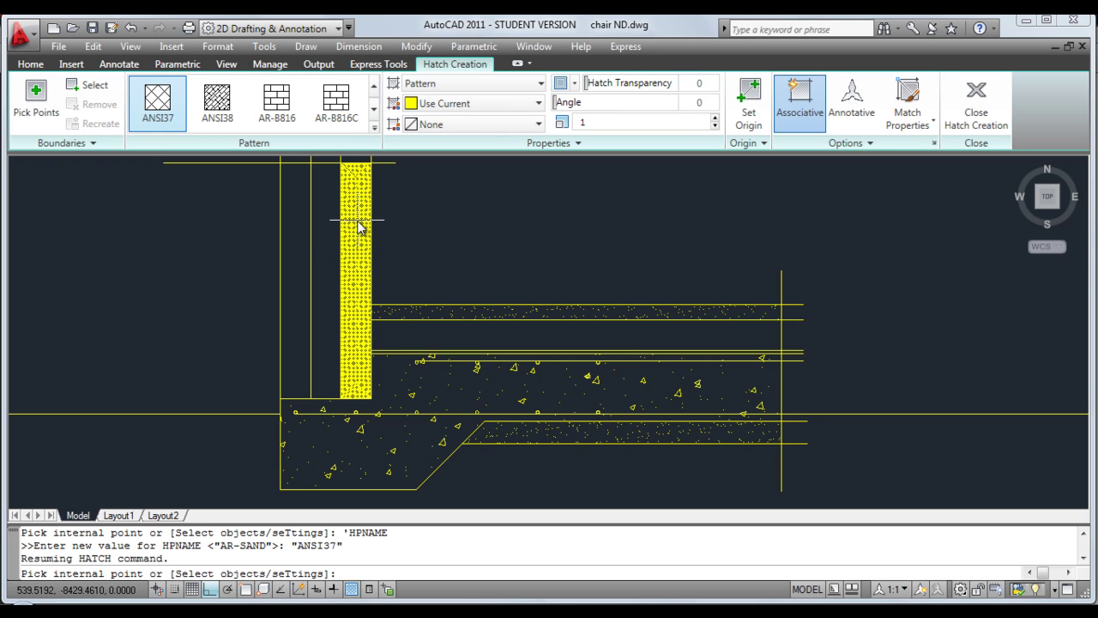
pyautogui.click(580, 122)
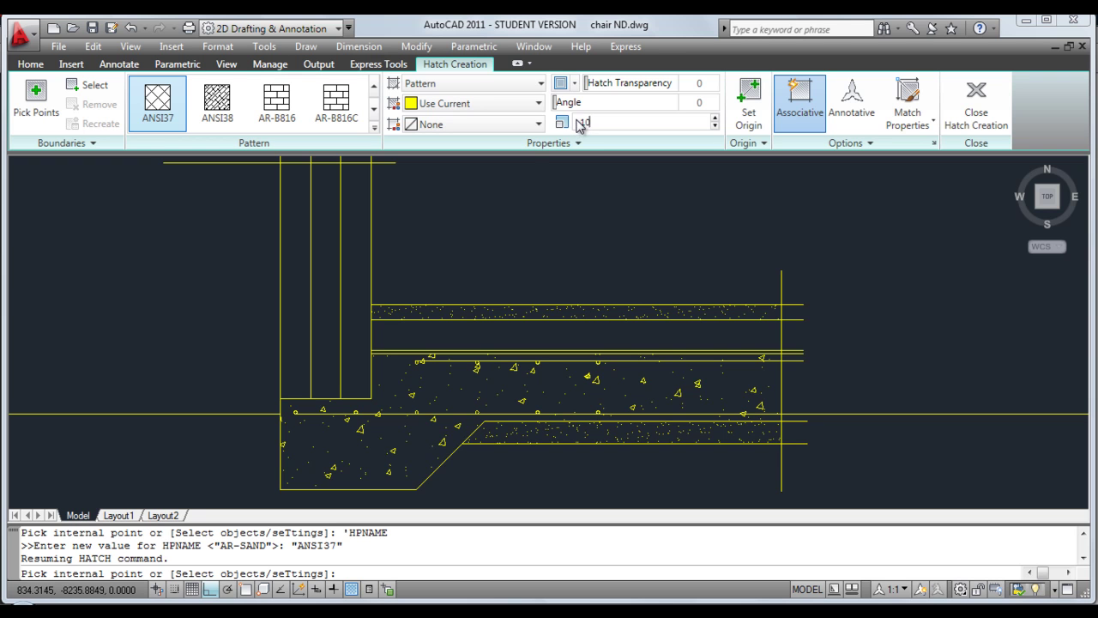
pyautogui.click(348, 232)
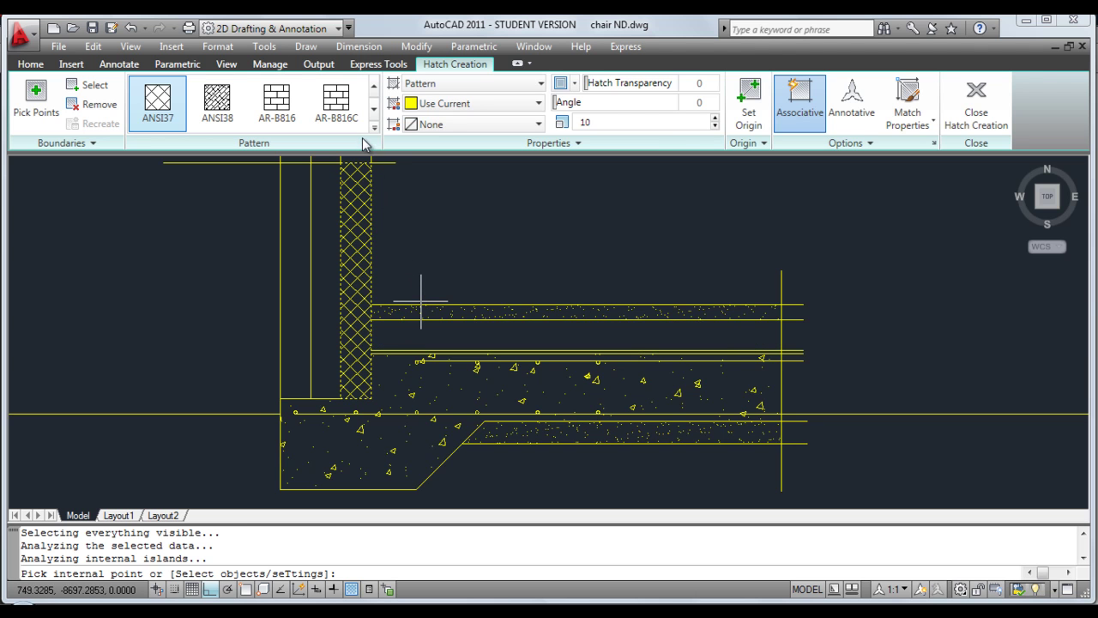
# Hatch the wall cavity insulation and the rigid floor insulation with the DOTS pattern at scale 20
pyautogui.press('Return')
pyautogui.click(87, 125)
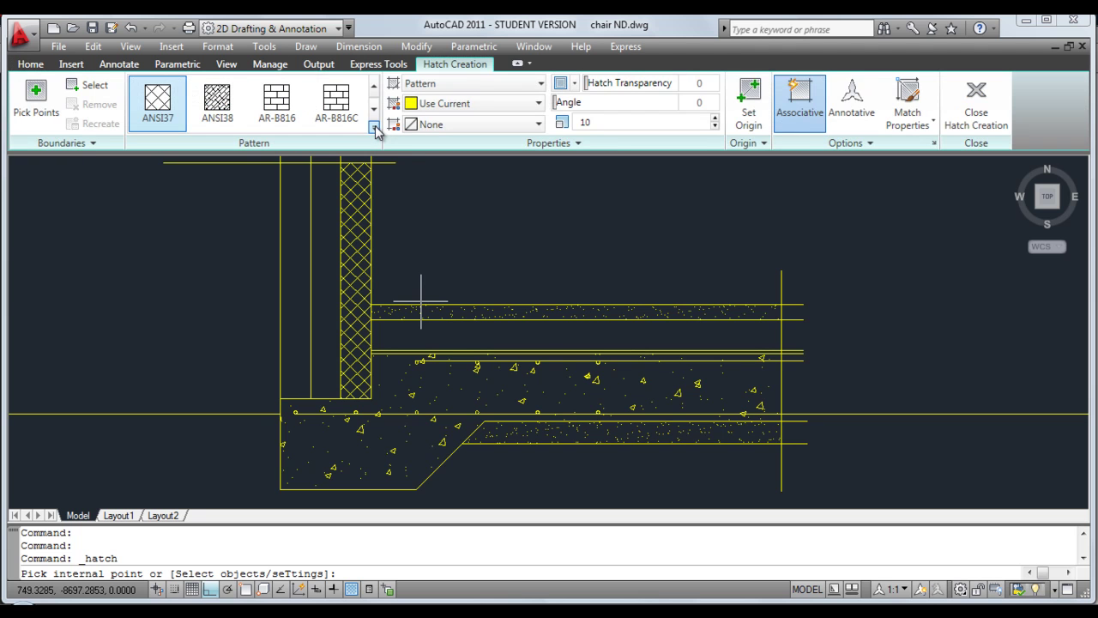
pyautogui.click(374, 127)
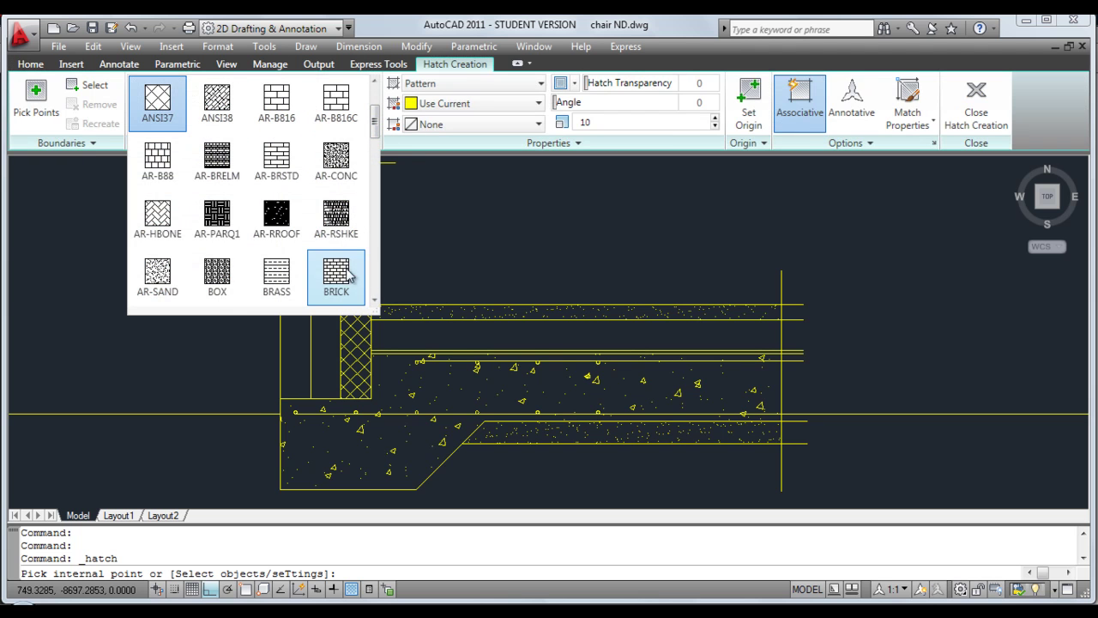
pyautogui.click(374, 300)
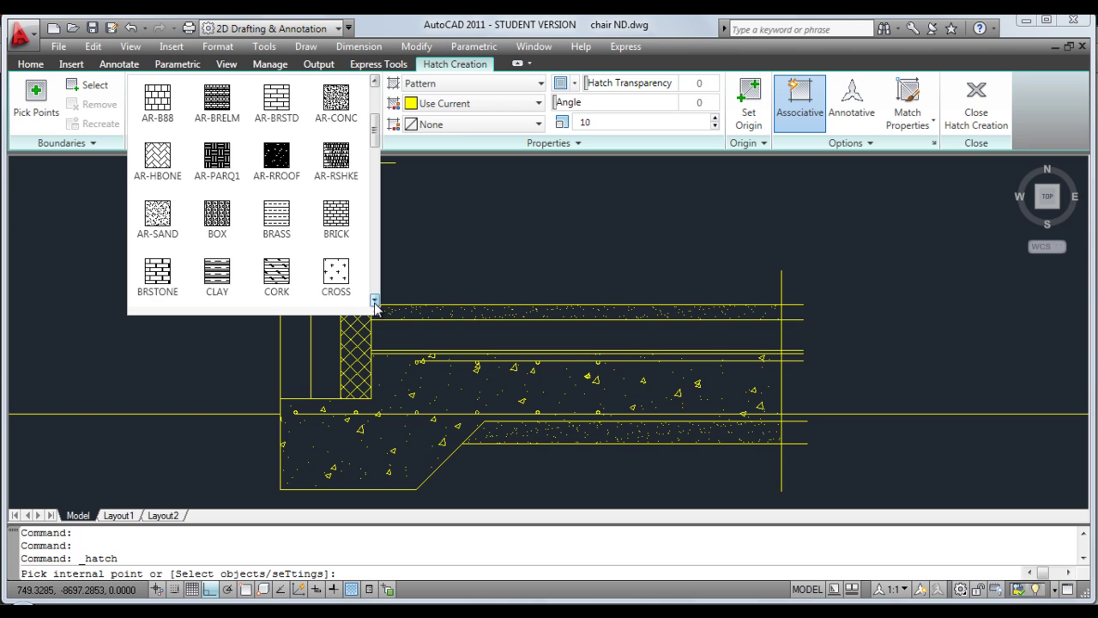
pyautogui.click(374, 300)
pyautogui.click(276, 273)
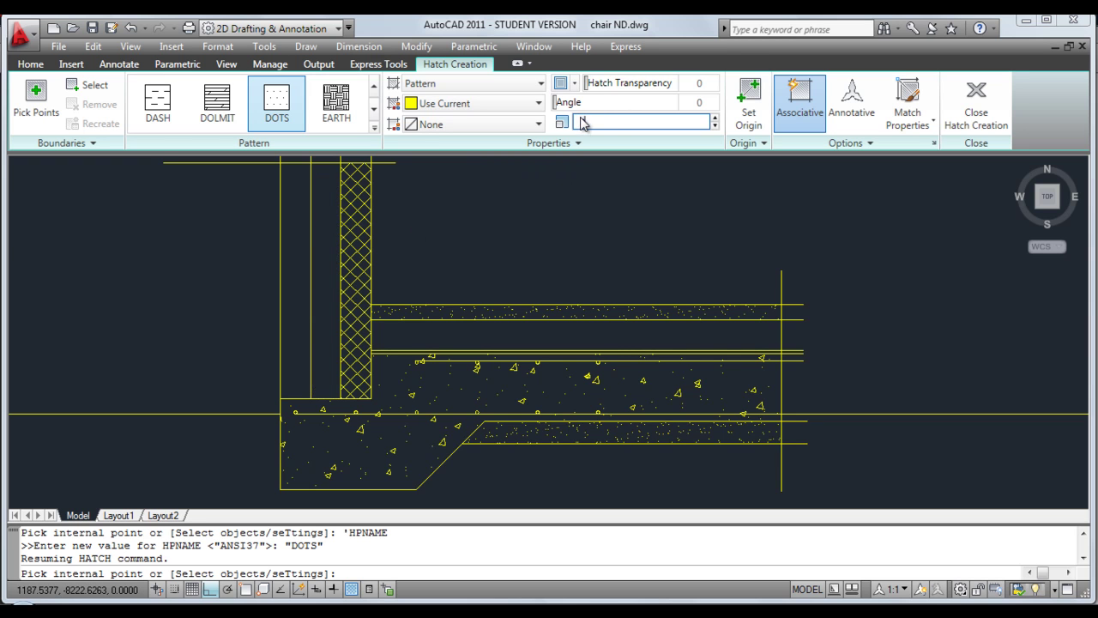
pyautogui.write('20')
pyautogui.press('Return')
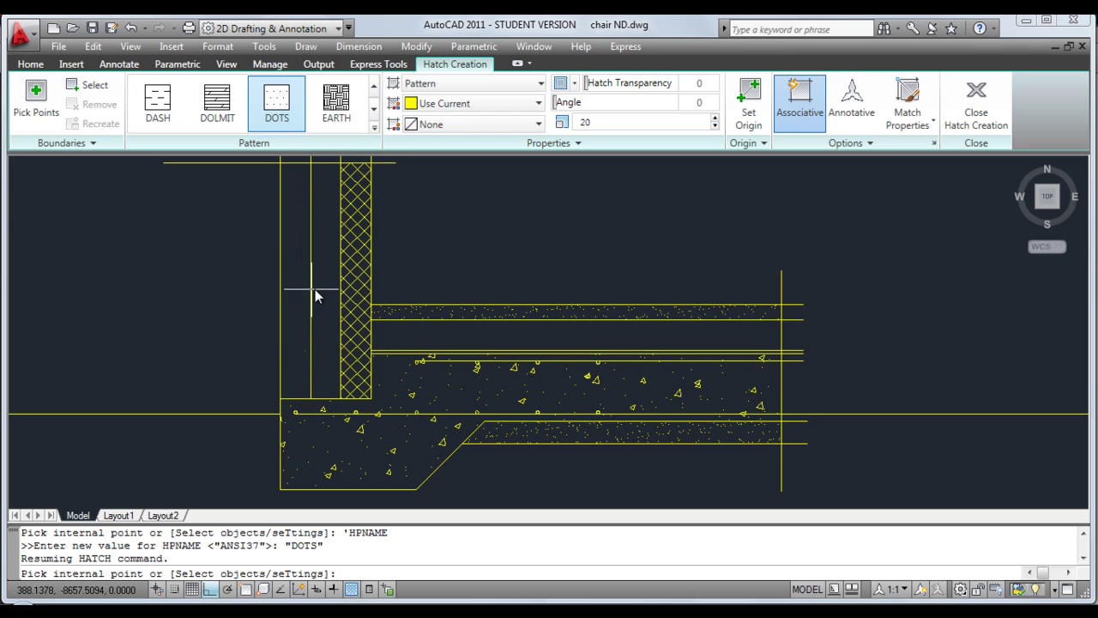
pyautogui.click(315, 289)
pyautogui.click(419, 330)
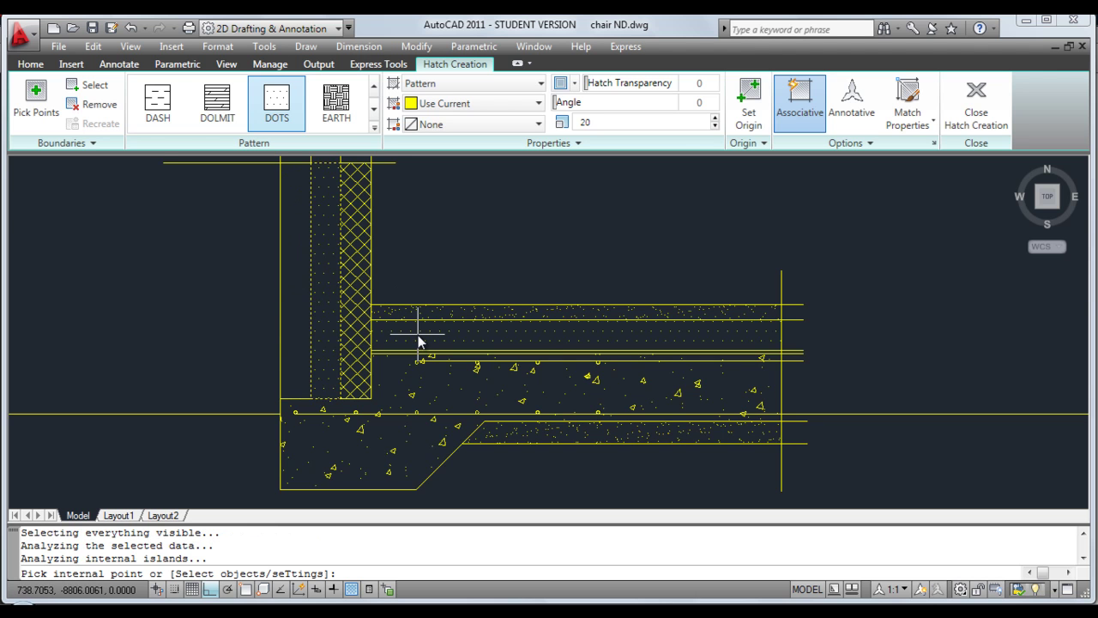
pyautogui.press('Return')
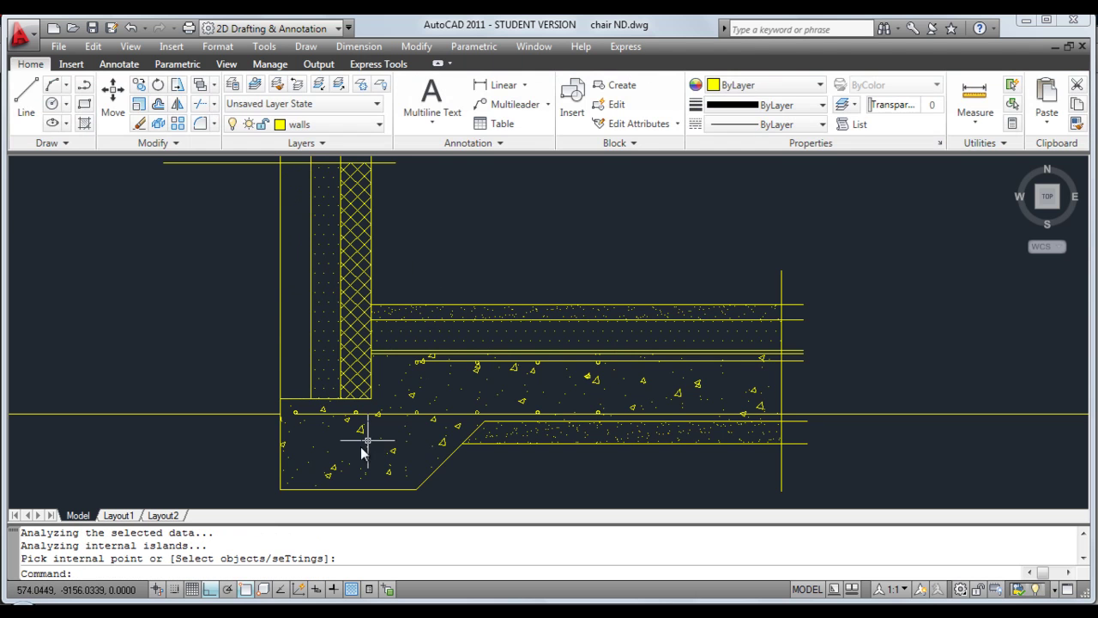
# Offset the foundation's top edge beneath the wall upward by 65 mm to mark the first brick course
pyautogui.scroll(5, 282, 389)
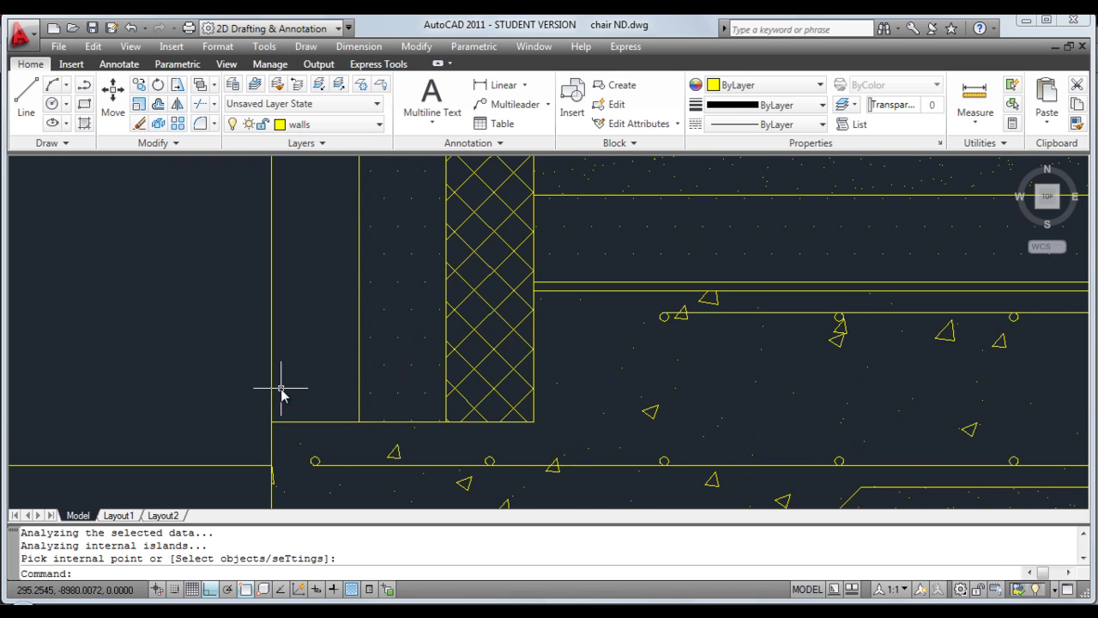
pyautogui.moveTo(301, 363)
pyautogui.mouseDown(button='middle')
pyautogui.moveTo(328, 392)
pyautogui.moveTo(356, 383)
pyautogui.mouseUp(button='middle')
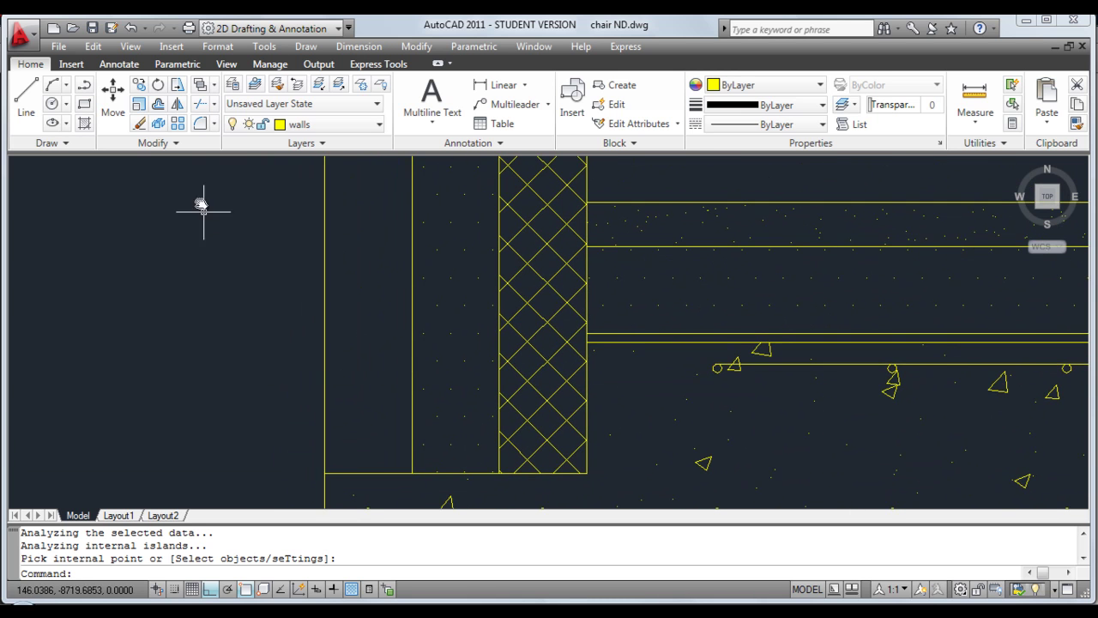
pyautogui.click(157, 103)
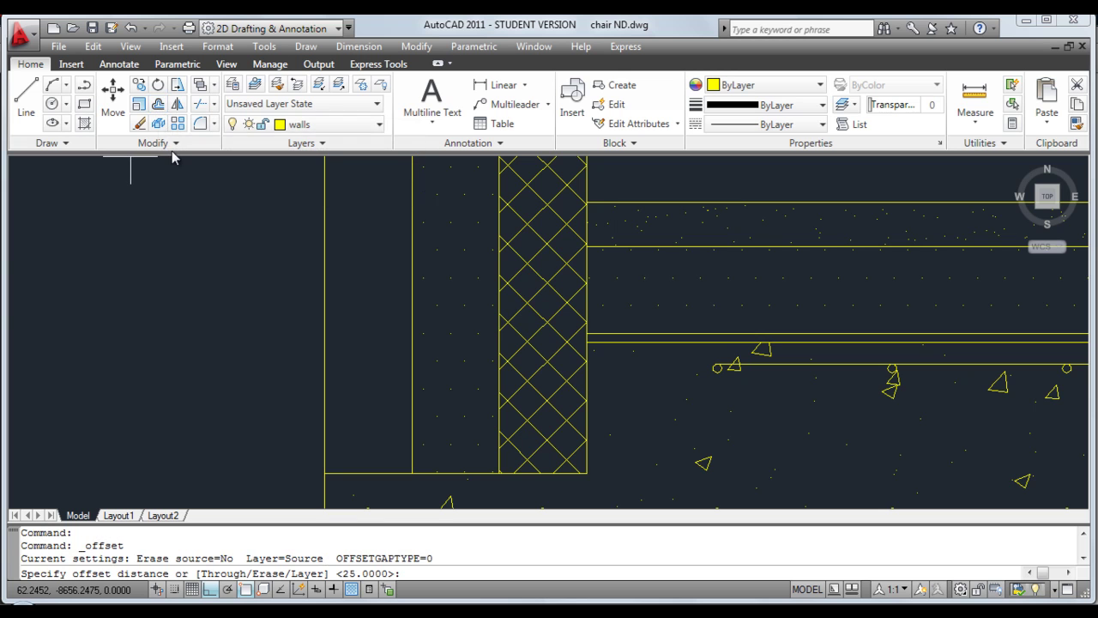
pyautogui.write('65')
pyautogui.press('Return')
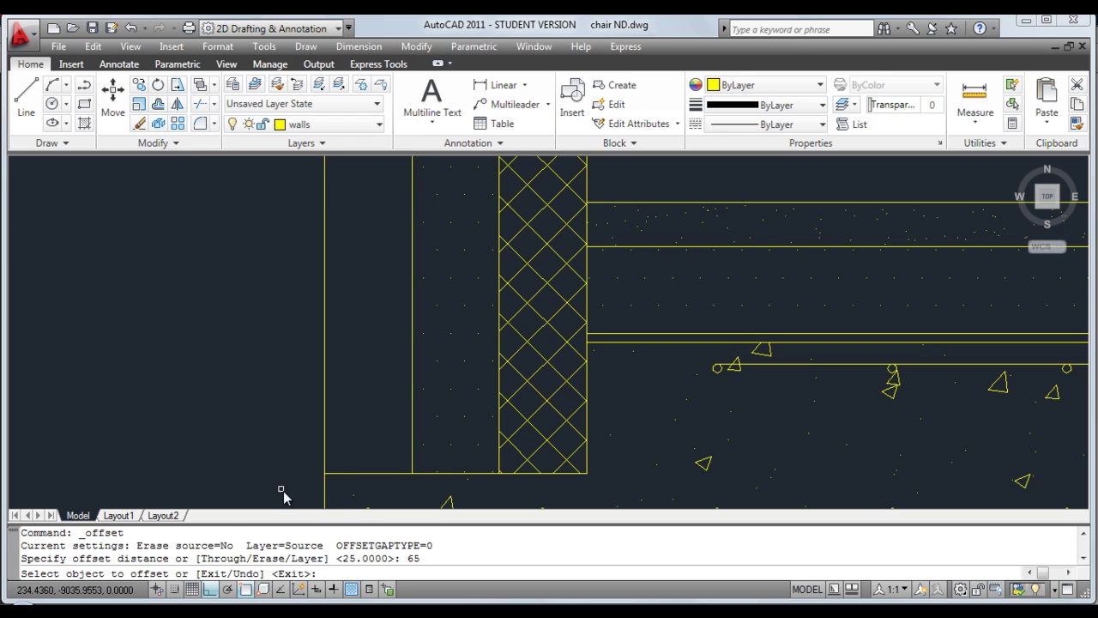
pyautogui.click(324, 468)
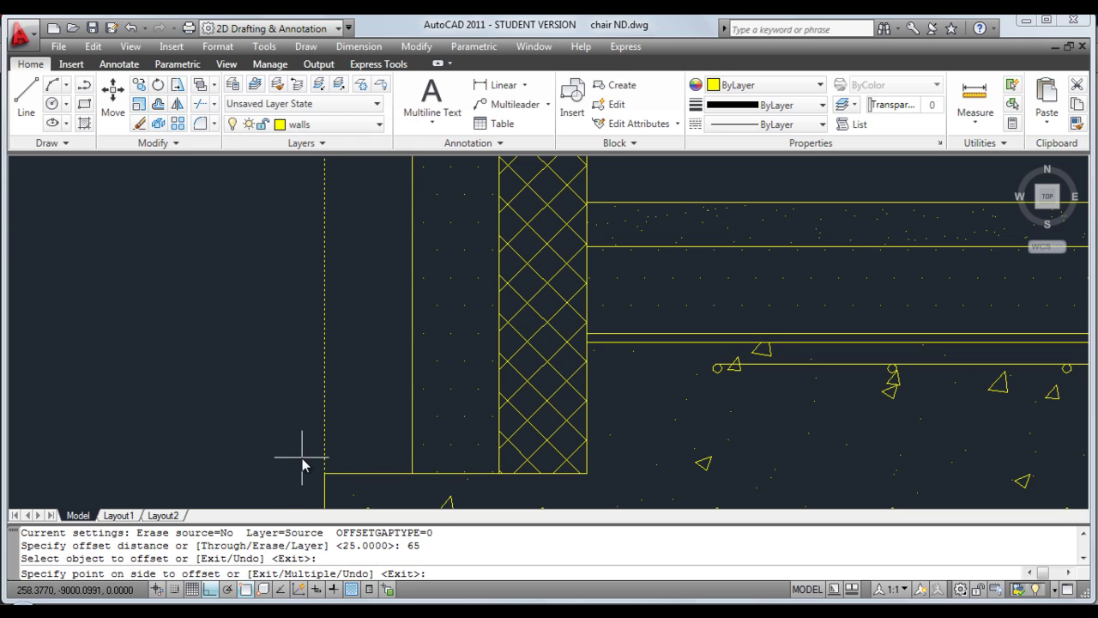
pyautogui.press('Escape')
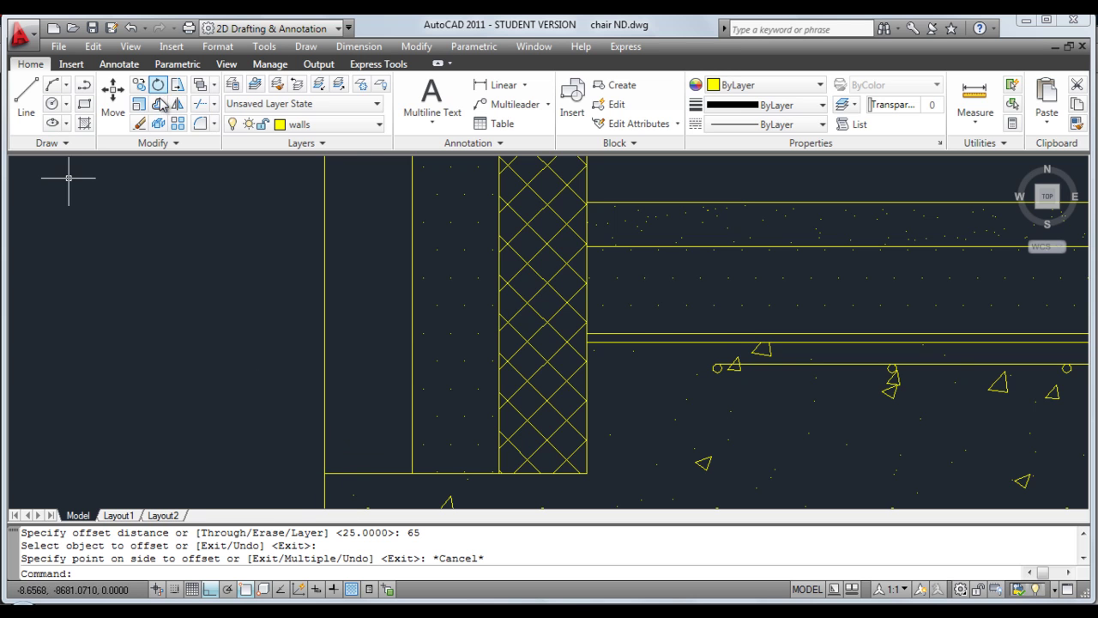
pyautogui.click(158, 104)
pyautogui.press('Return')
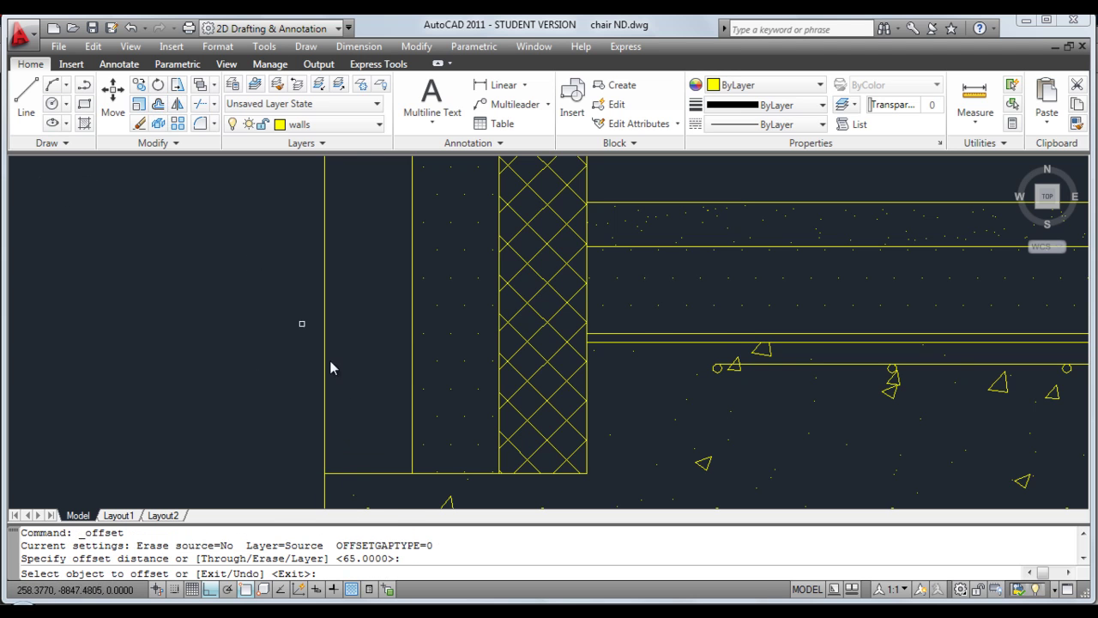
pyautogui.click(372, 473)
pyautogui.click(378, 444)
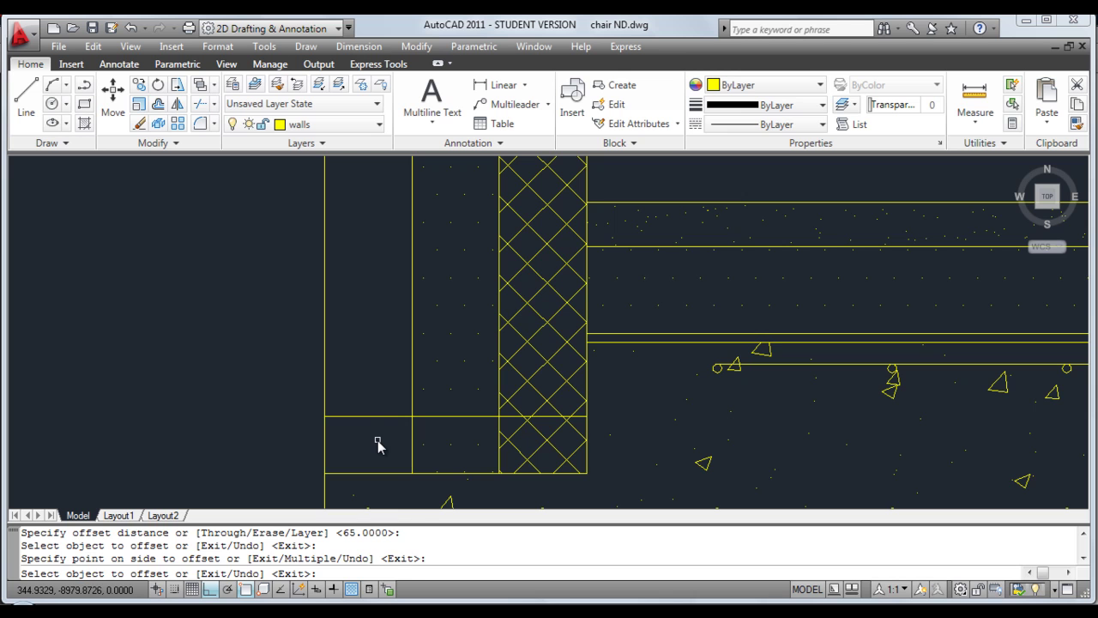
pyautogui.press('Return')
# Offset the first brick course line upward by 10 mm to form the mortar joint
pyautogui.press('Return')
pyautogui.write('10')
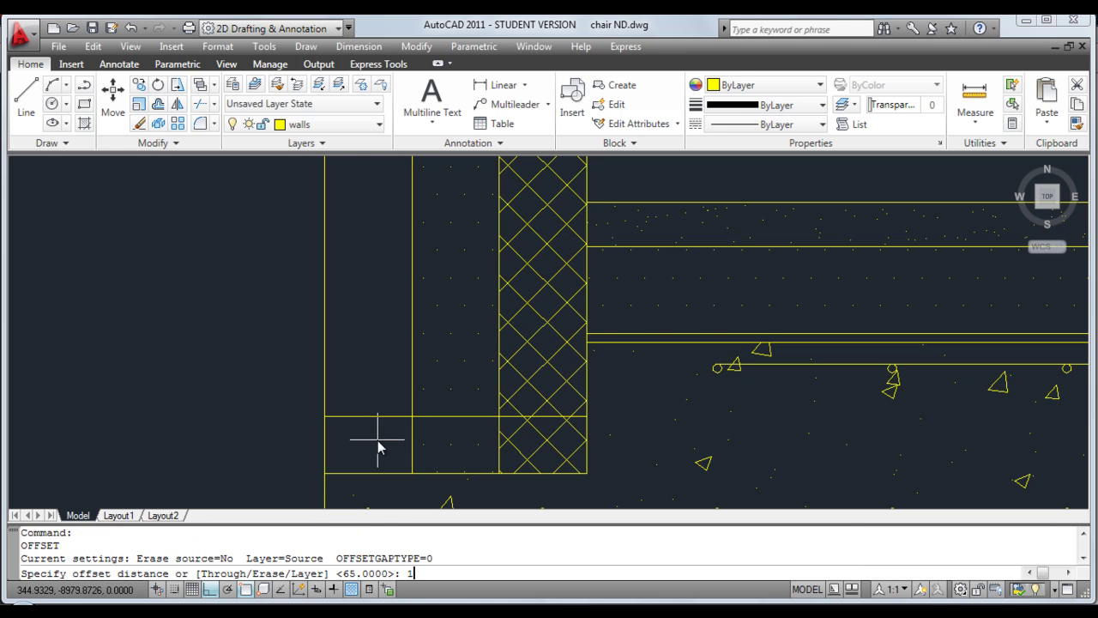
pyautogui.press('Return')
pyautogui.click(380, 417)
pyautogui.click(381, 402)
pyautogui.press('Return')
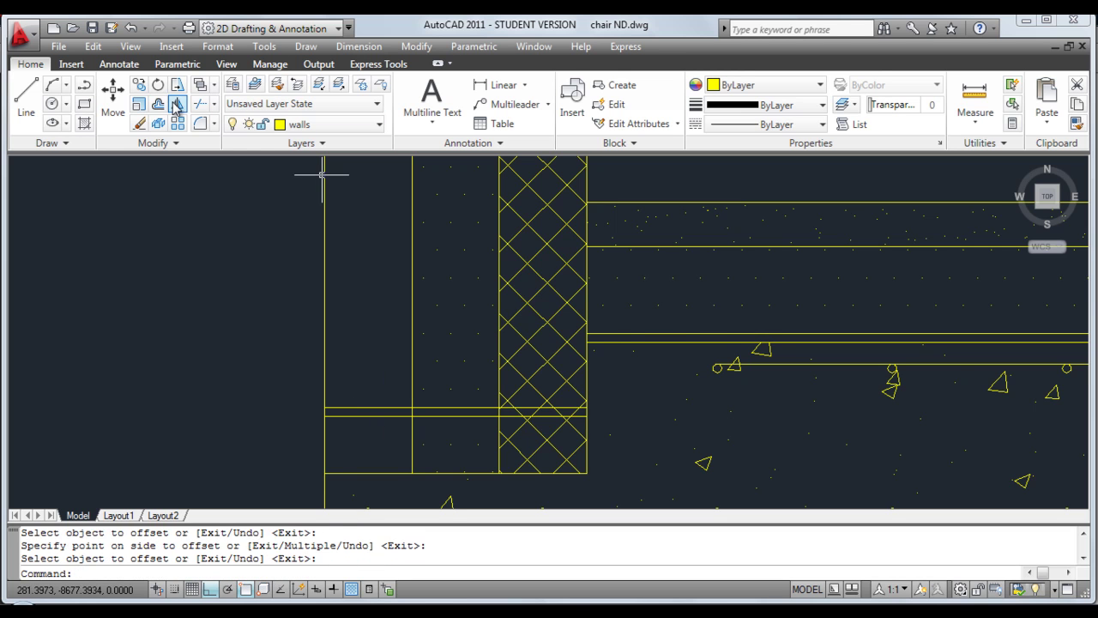
# Trim both mortar joint lines at the inner face of the external brickwork leaf, keeping only the parts within that leaf
pyautogui.click(200, 103)
pyautogui.click(411, 386)
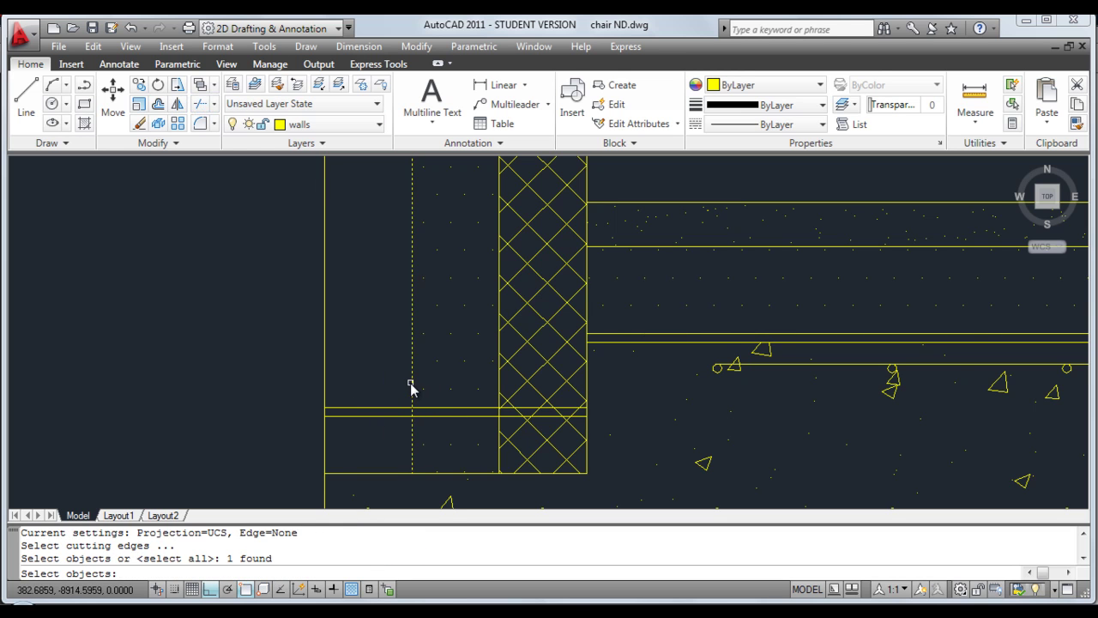
pyautogui.press('Return')
pyautogui.click(432, 408)
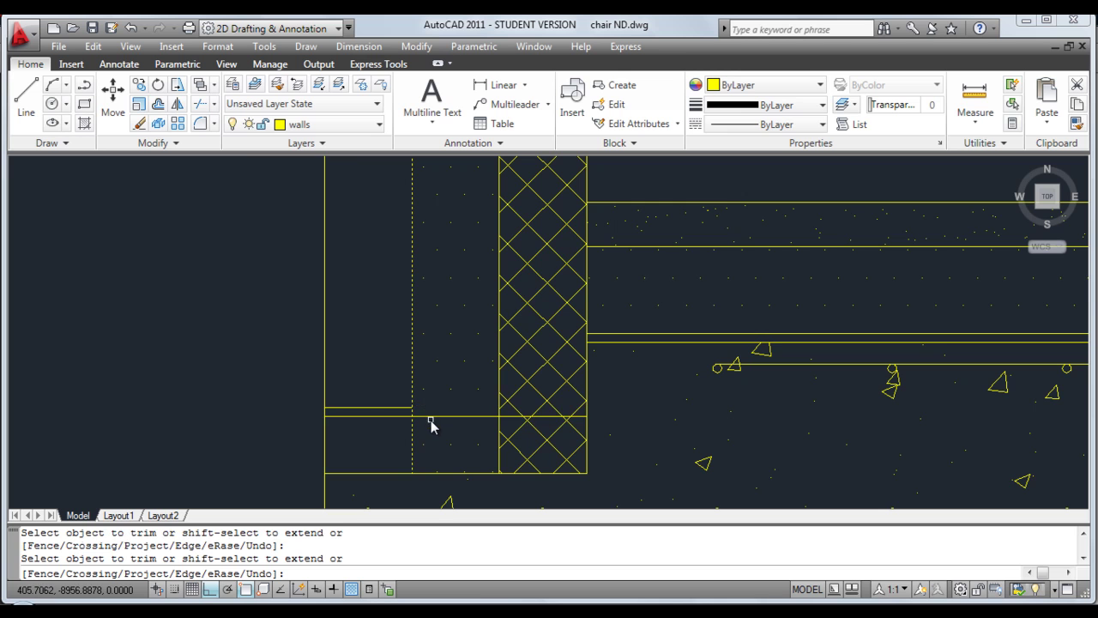
pyautogui.click(431, 418)
pyautogui.press('Return')
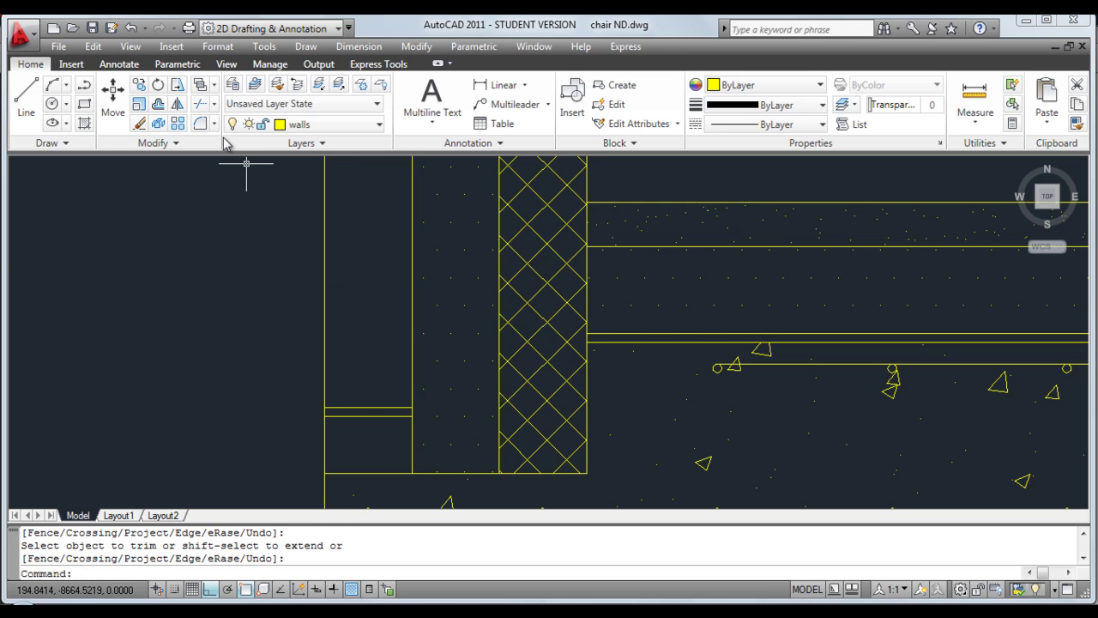
# Copy the mortar joint line pair repeatedly up the external leaf, one brick course apart, until just below the horizontal cut-off line
pyautogui.click(176, 84)
pyautogui.click(392, 393)
pyautogui.click(381, 433)
pyautogui.press('Return')
pyautogui.click(411, 473)
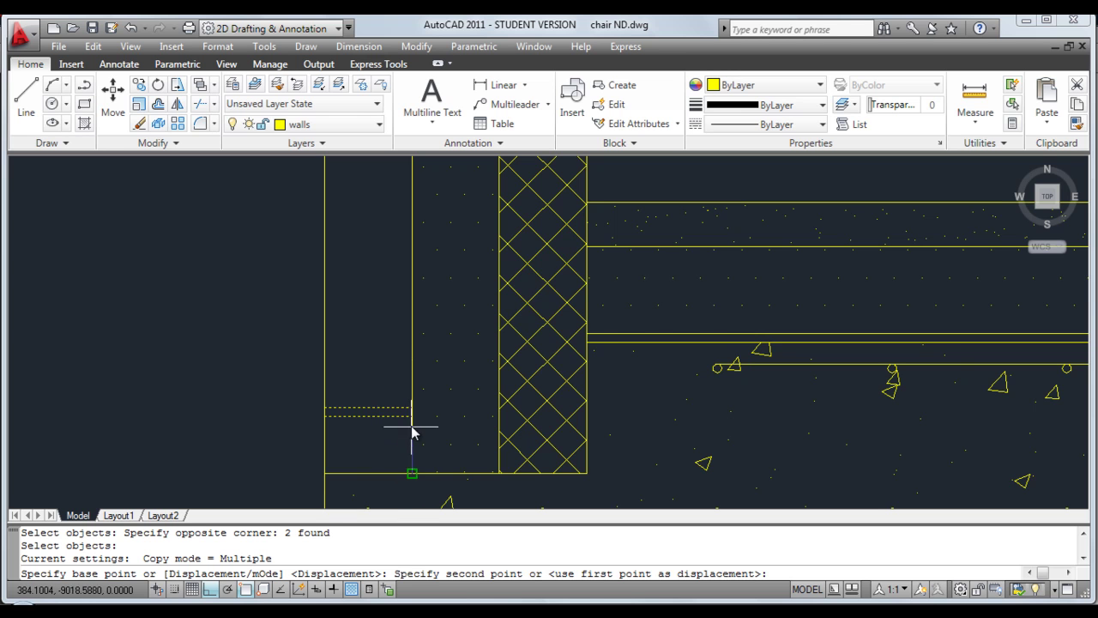
pyautogui.click(413, 409)
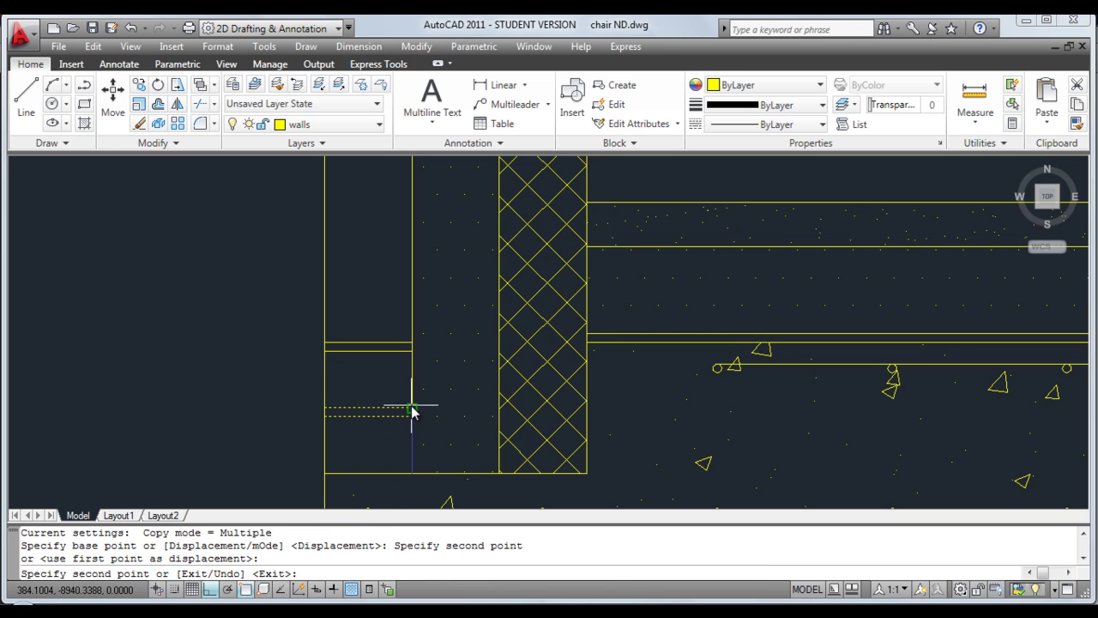
pyautogui.click(413, 344)
pyautogui.click(413, 279)
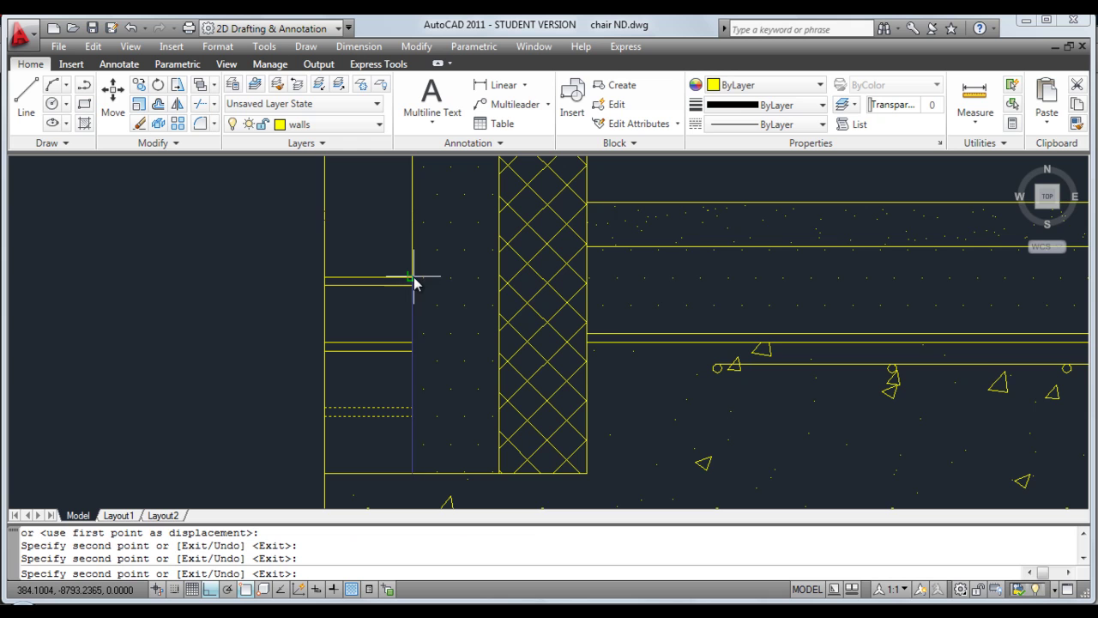
pyautogui.moveTo(412, 277); pyautogui.dragTo(361, 448, button='middle')
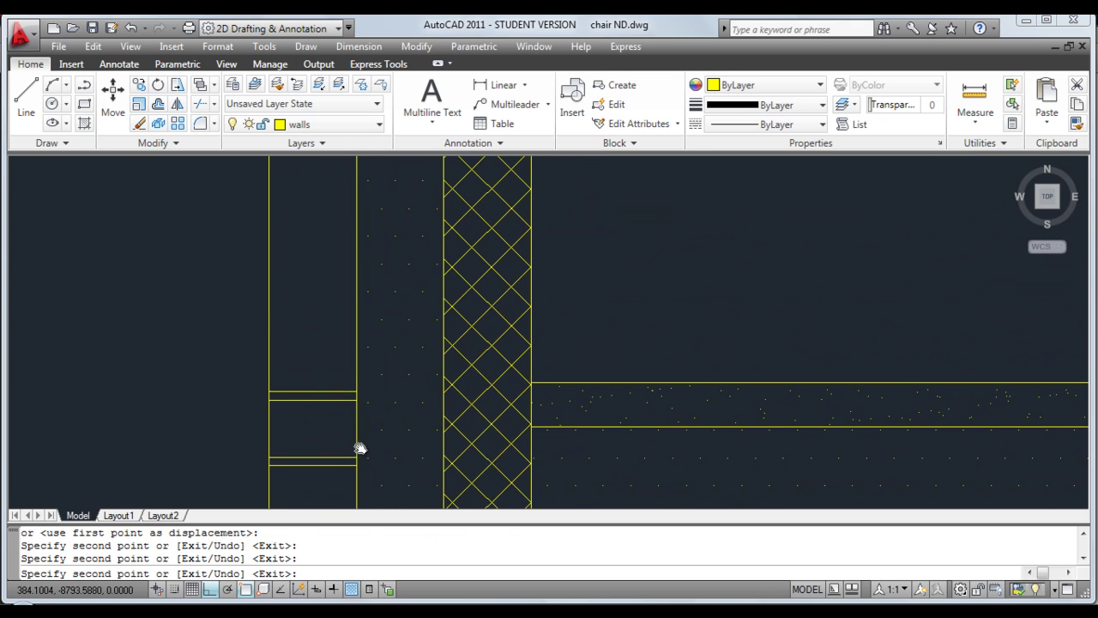
pyautogui.click(358, 388)
pyautogui.moveTo(368, 351); pyautogui.dragTo(356, 428, button='middle')
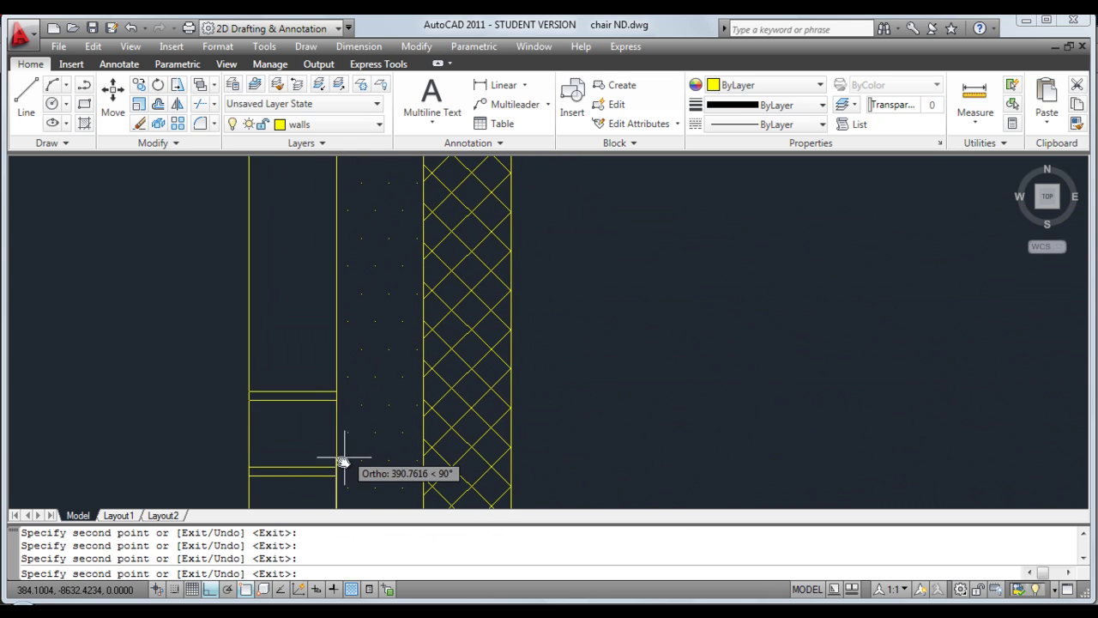
pyautogui.moveTo(346, 338); pyautogui.dragTo(343, 385, button='middle')
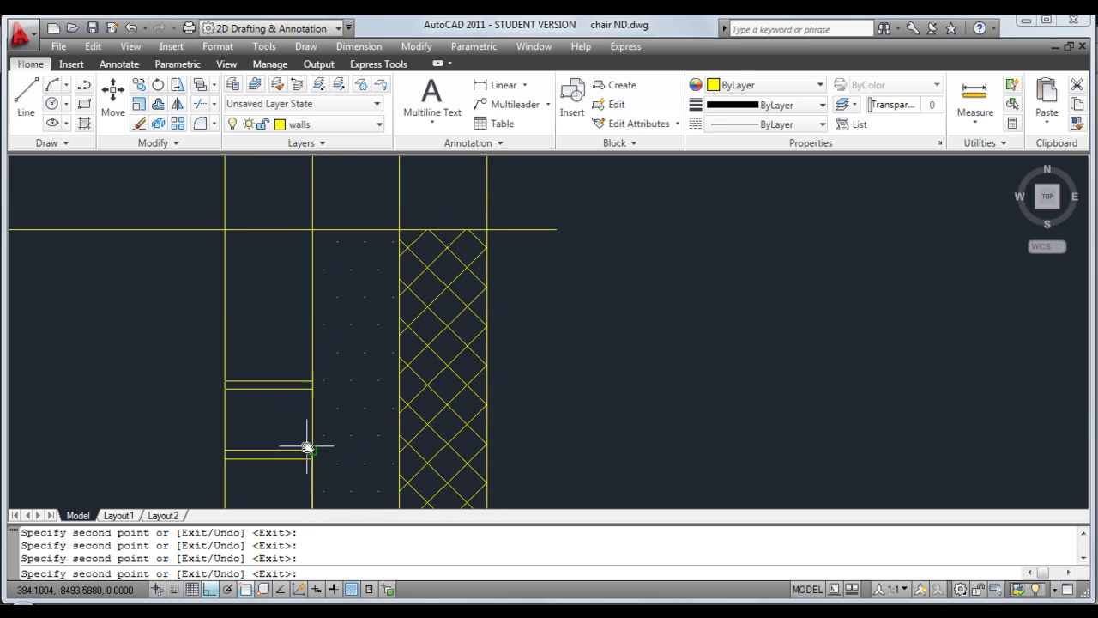
pyautogui.click(314, 386)
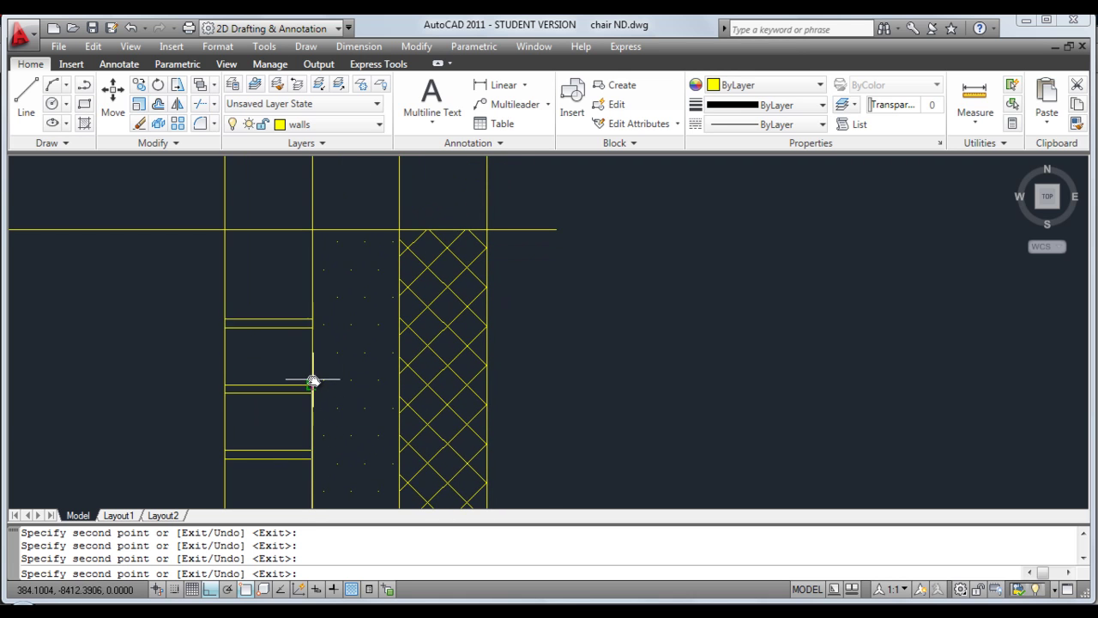
pyautogui.click(311, 314)
pyautogui.press('Return')
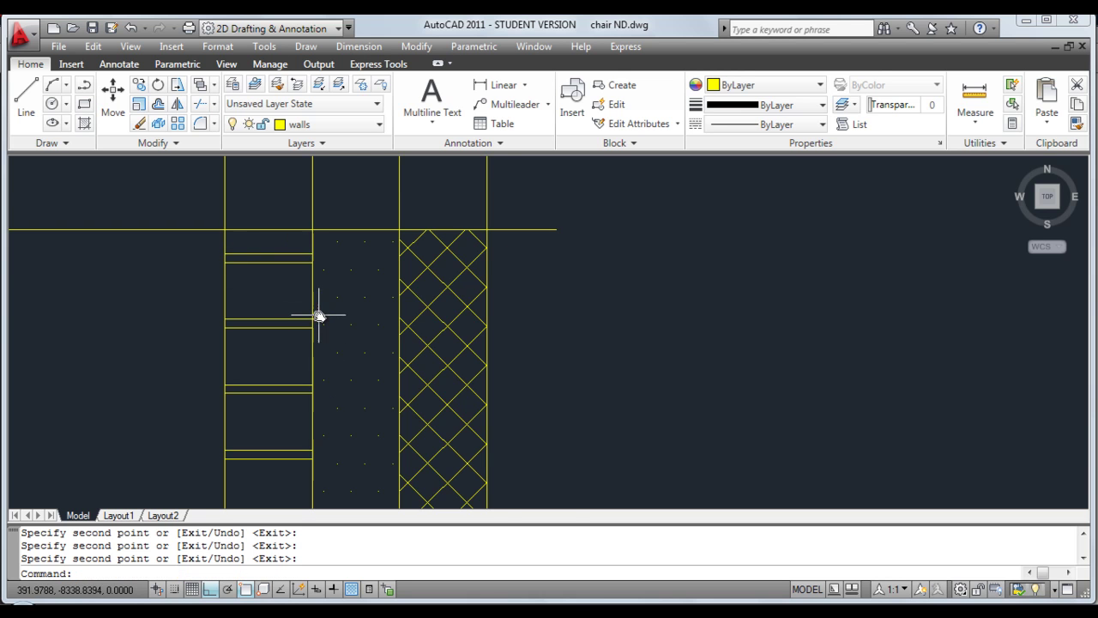
# Erase the horizontal cut-off line across the wall and the vertical cut-off line across the floor layers
pyautogui.scroll(-3, 322, 321)
pyautogui.scroll(-4, 468, 292)
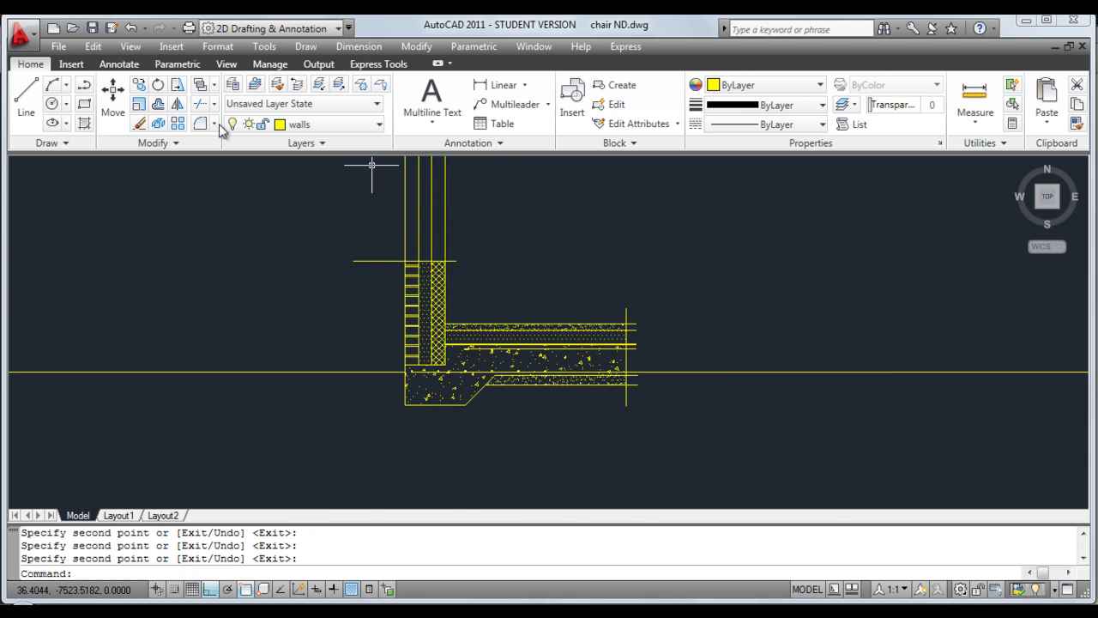
pyautogui.click(142, 124)
pyautogui.click(362, 262)
pyautogui.click(626, 309)
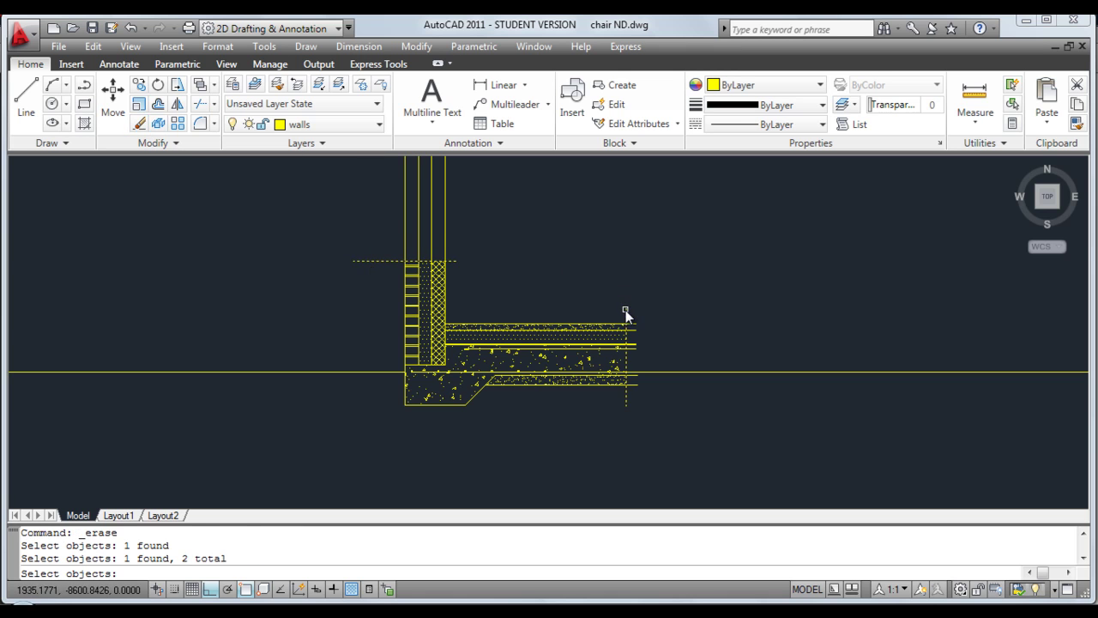
pyautogui.press('Return')
# Check the damp proof course, membrane and cavity tray at the wall base in Foundation detail.pdf, and return to the AutoCAD drawing
pyautogui.scroll(3, 522, 373)
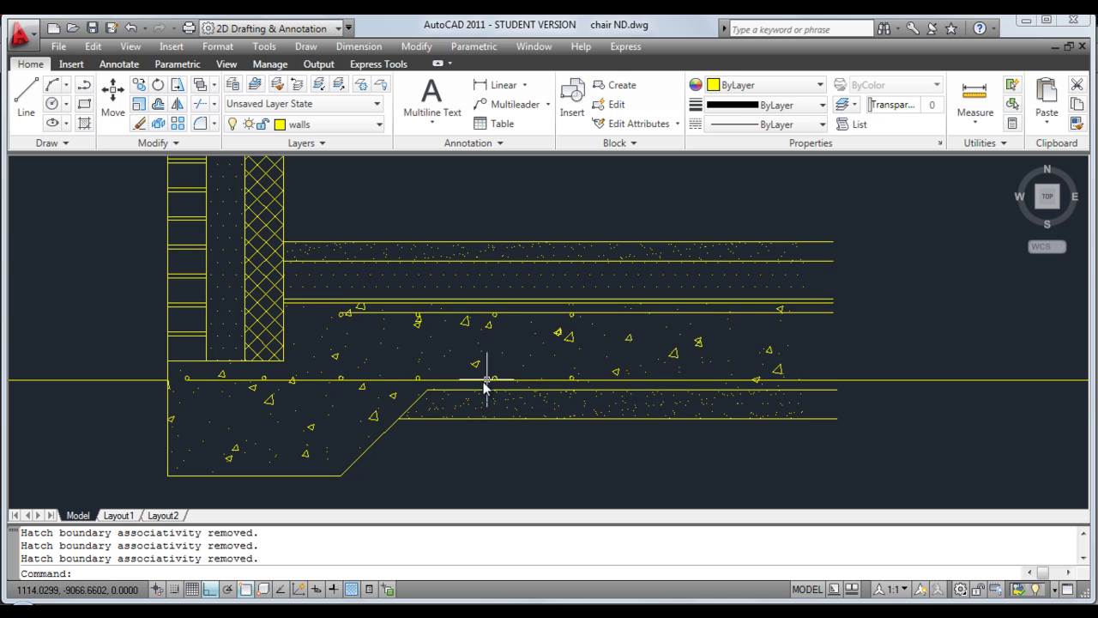
pyautogui.moveTo(211, 385); pyautogui.dragTo(481, 450, button='middle')
pyautogui.scroll(1, 454, 434)
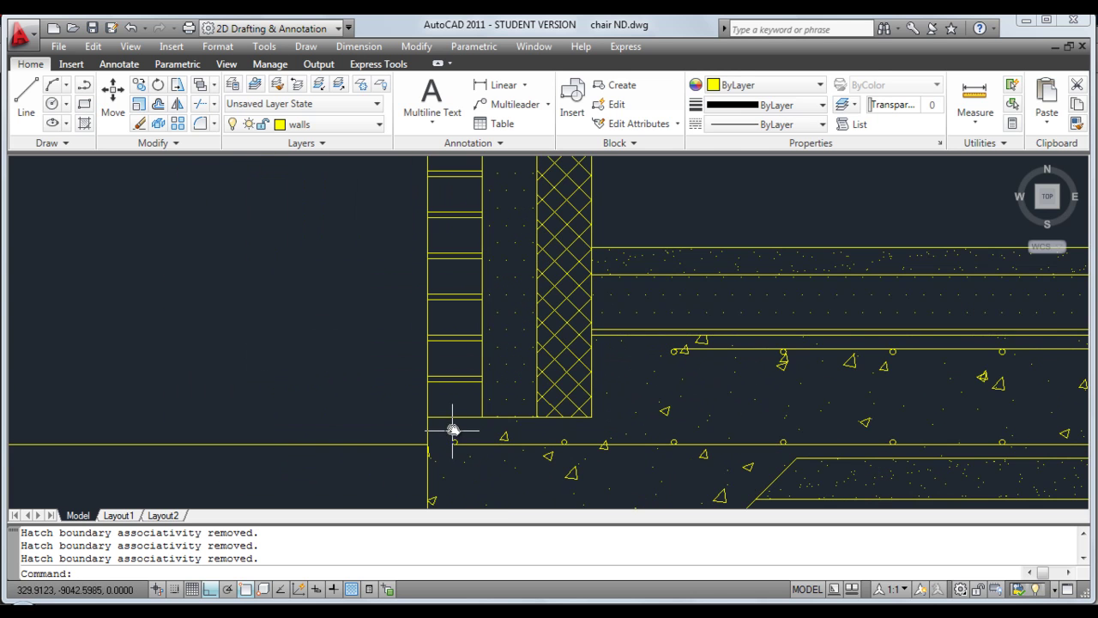
pyautogui.scroll(1, 456, 399)
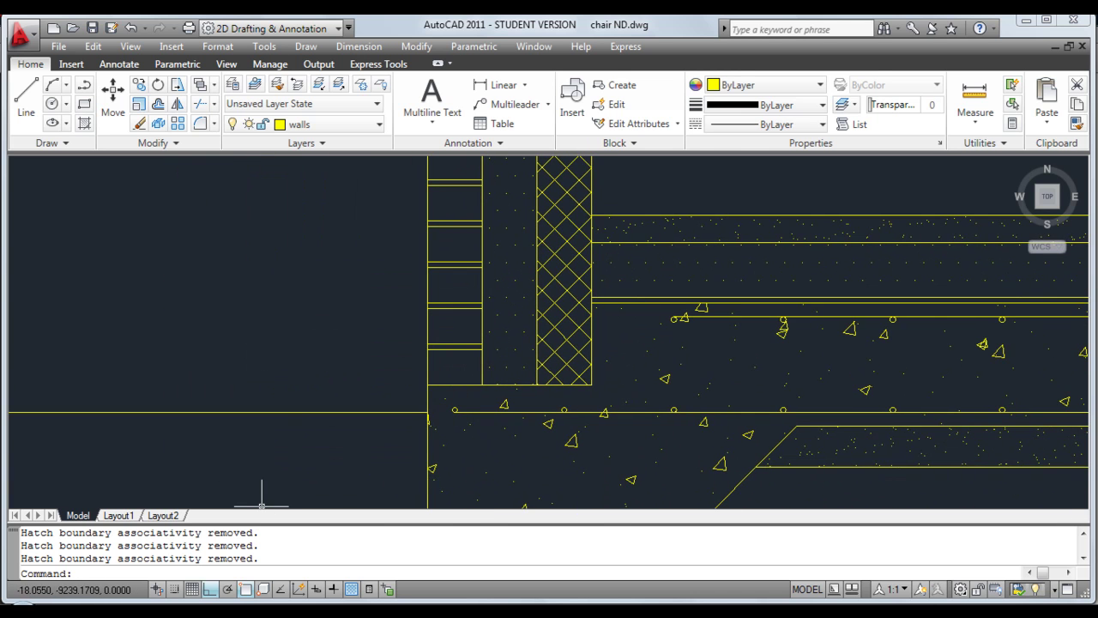
pyautogui.hotkey('alt', 'Tab')
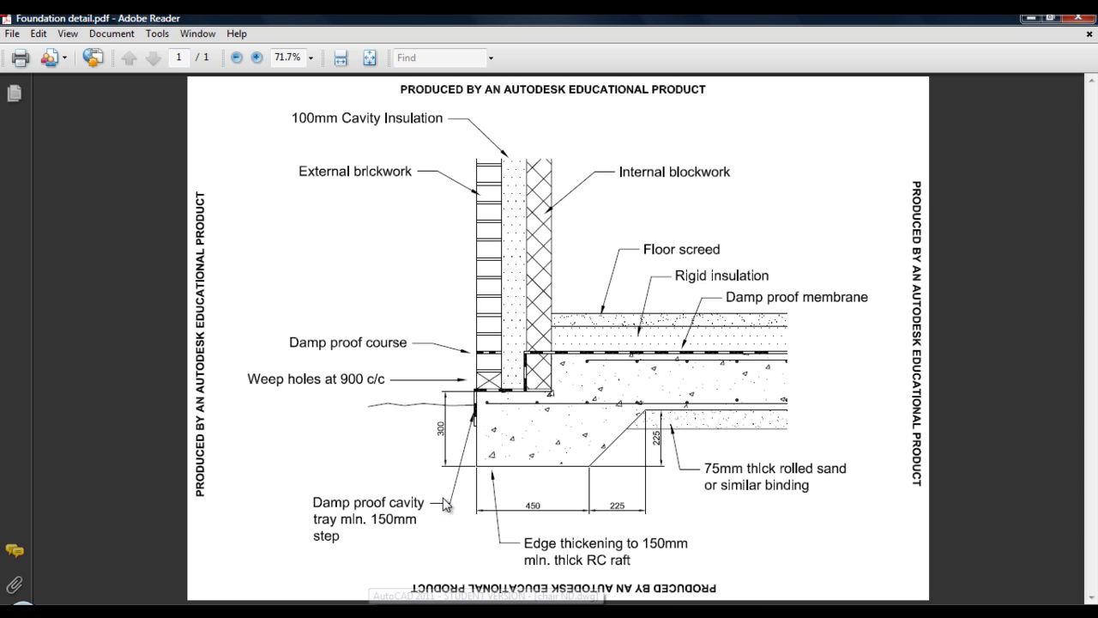
pyautogui.hotkey('alt', 'Tab')
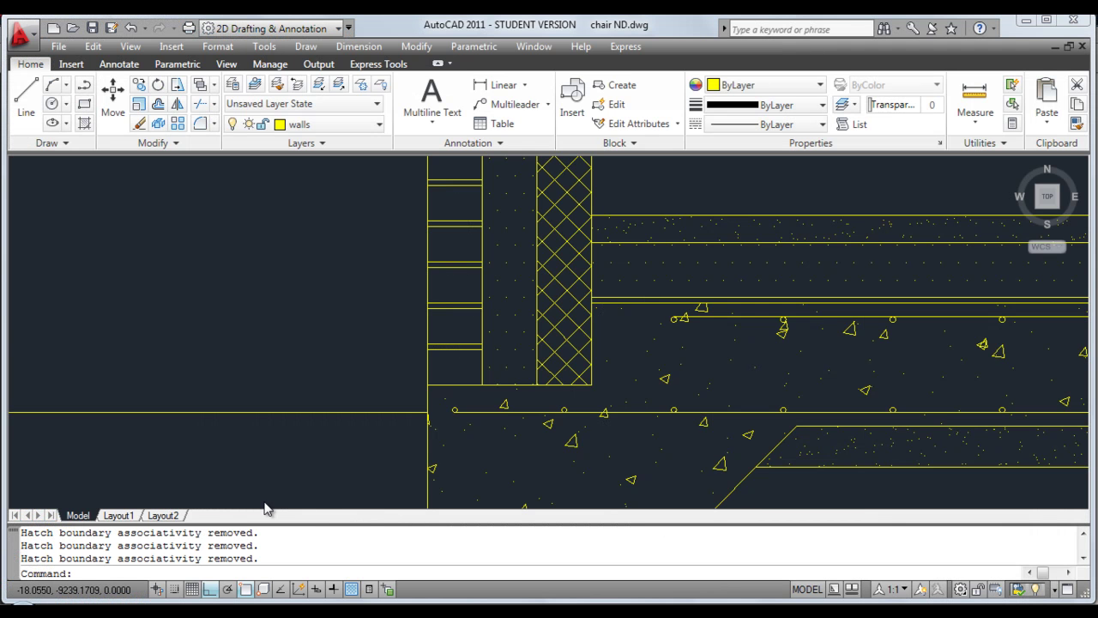
# Offset the outer face line of the external brick leaf inwards three times at 25 spacing, dividing the leaf into four strips
pyautogui.click(158, 104)
pyautogui.write('2')
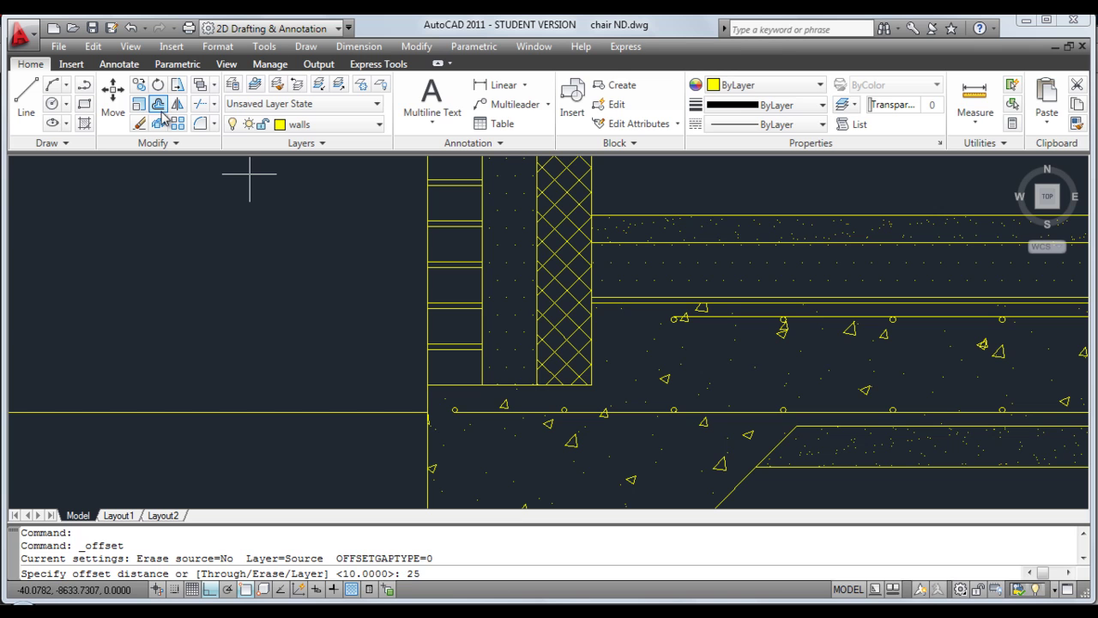
pyautogui.write('5')
pyautogui.press('Return')
pyautogui.scroll(5, 429, 326)
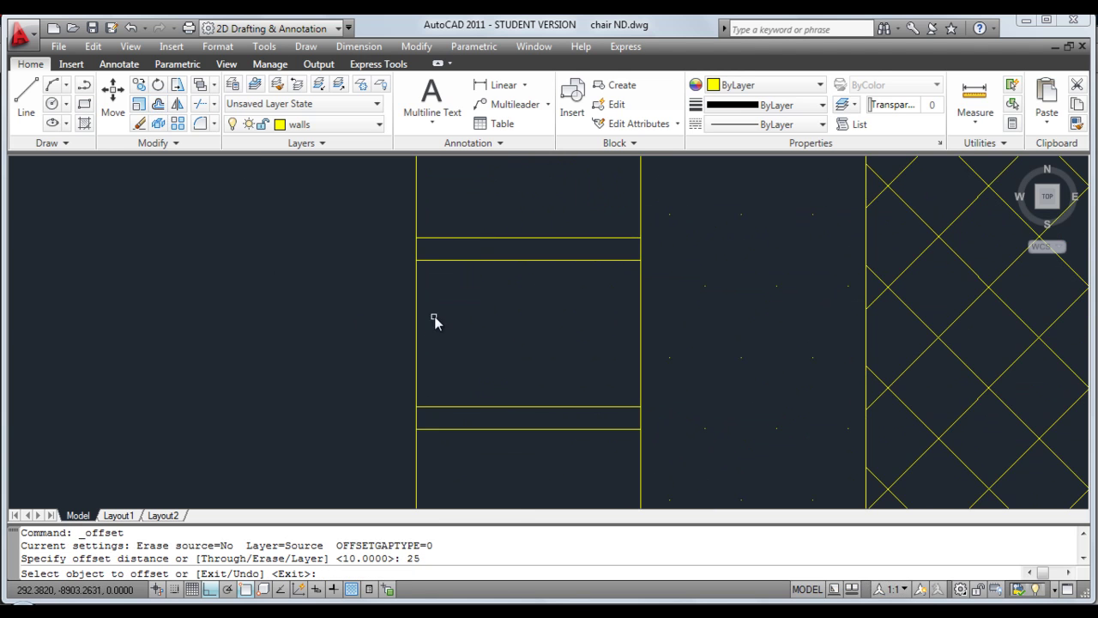
pyautogui.click(418, 294)
pyautogui.click(464, 297)
pyautogui.click(472, 298)
pyautogui.click(566, 301)
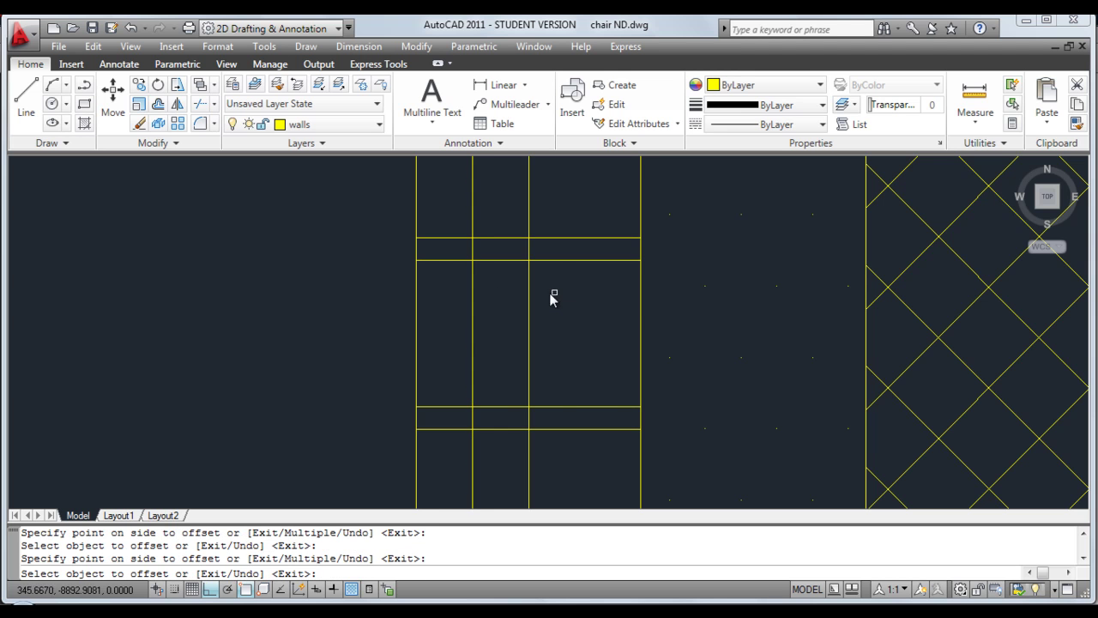
pyautogui.click(531, 291)
pyautogui.click(618, 308)
pyautogui.press('Return')
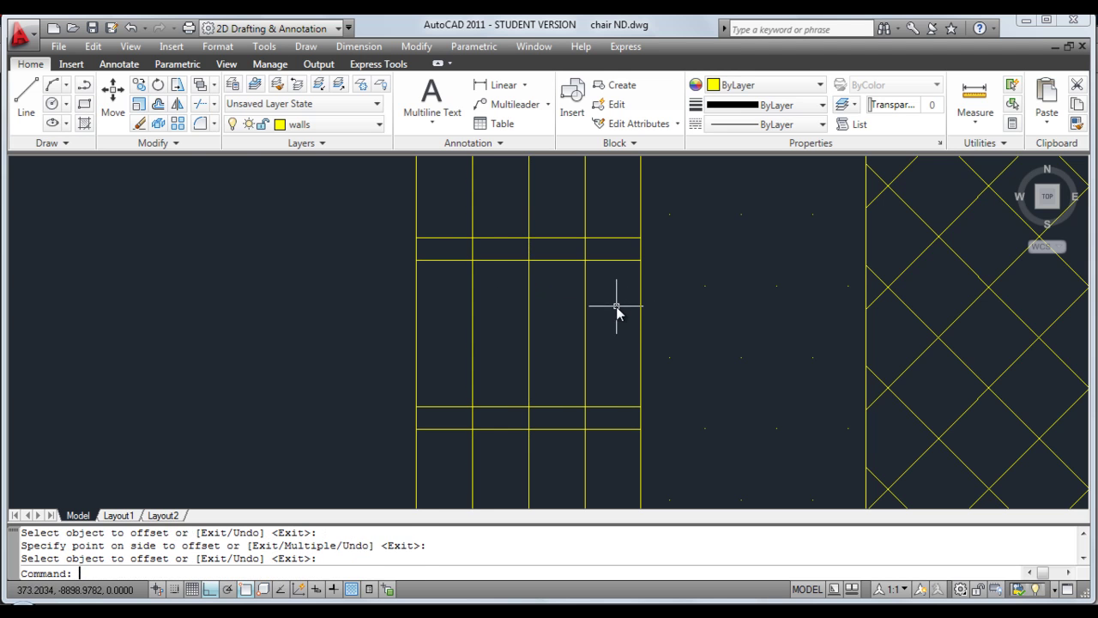
# Hatch the first and third segments of the second mortar joint above the wall base with the SOLID pattern
pyautogui.click(84, 125)
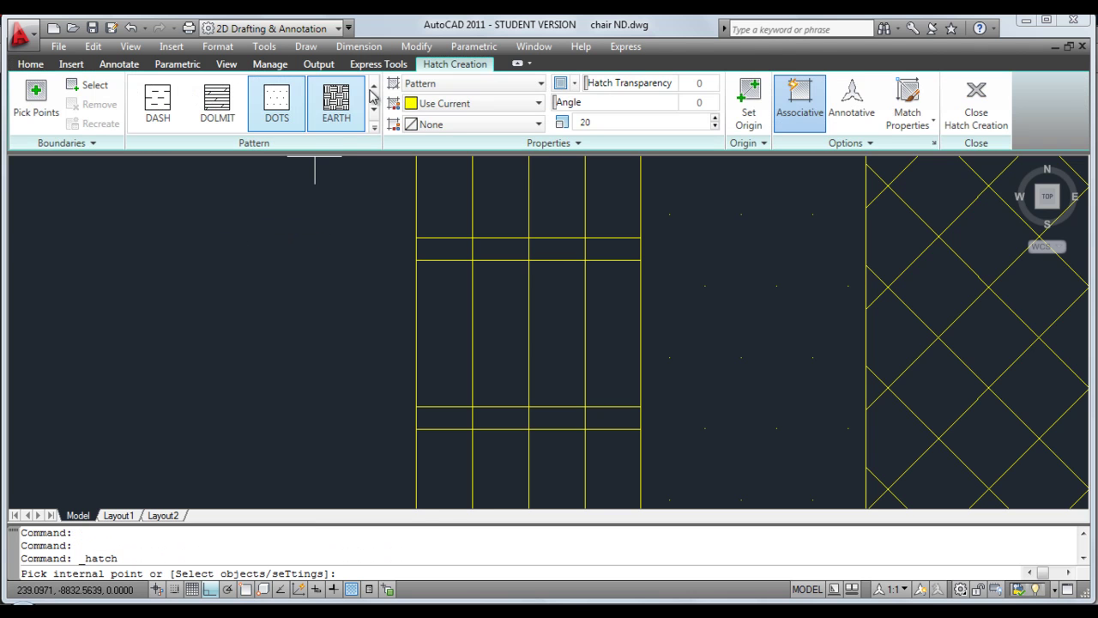
pyautogui.click(374, 127)
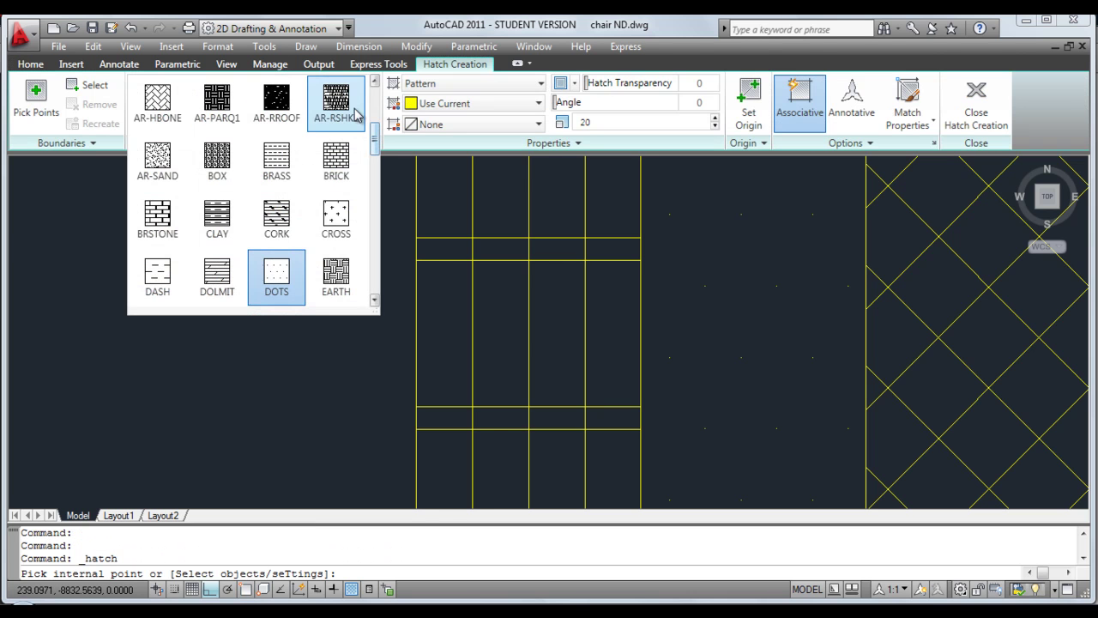
pyautogui.click(374, 97)
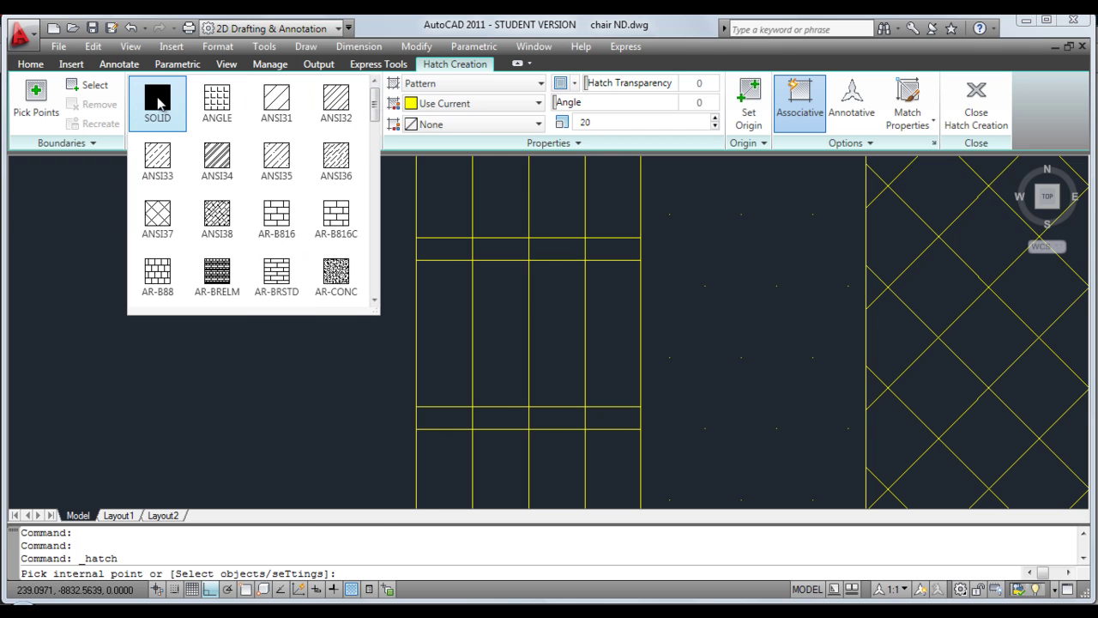
pyautogui.click(158, 101)
pyautogui.click(461, 252)
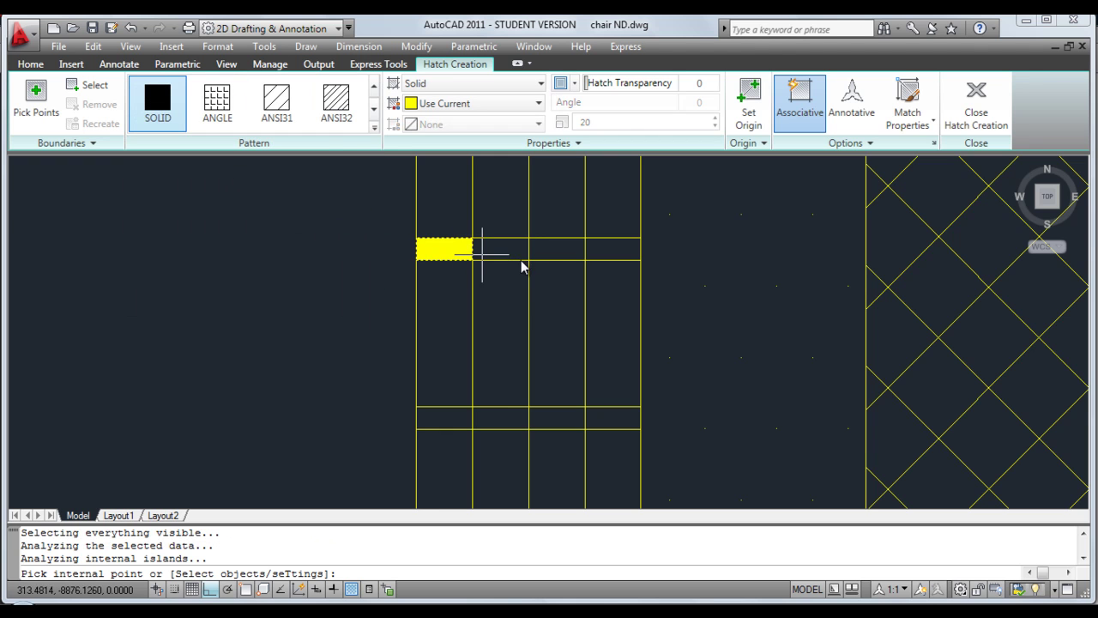
pyautogui.press('Return')
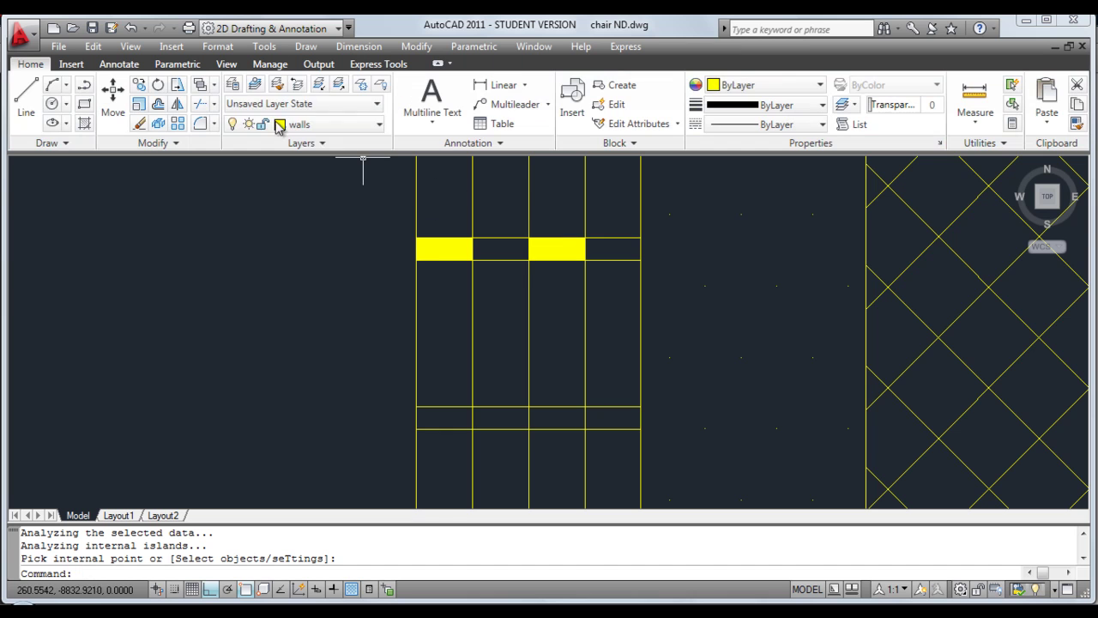
# Erase the three vertical offset lines dividing the external brick leaf
pyautogui.click(142, 124)
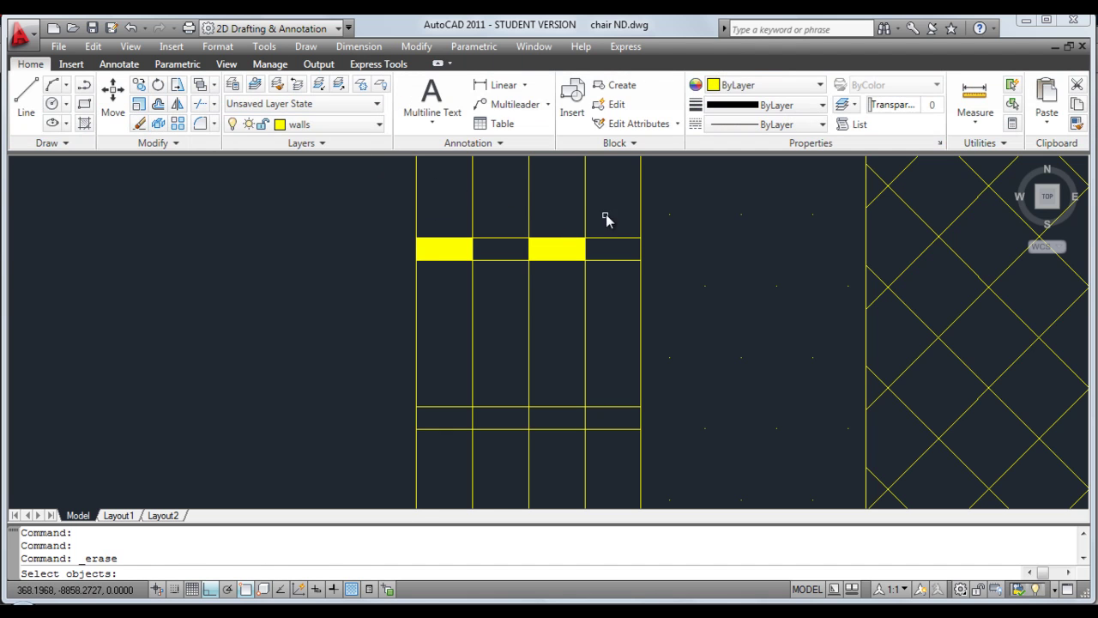
pyautogui.click(603, 212)
pyautogui.click(448, 187)
pyautogui.press('Return')
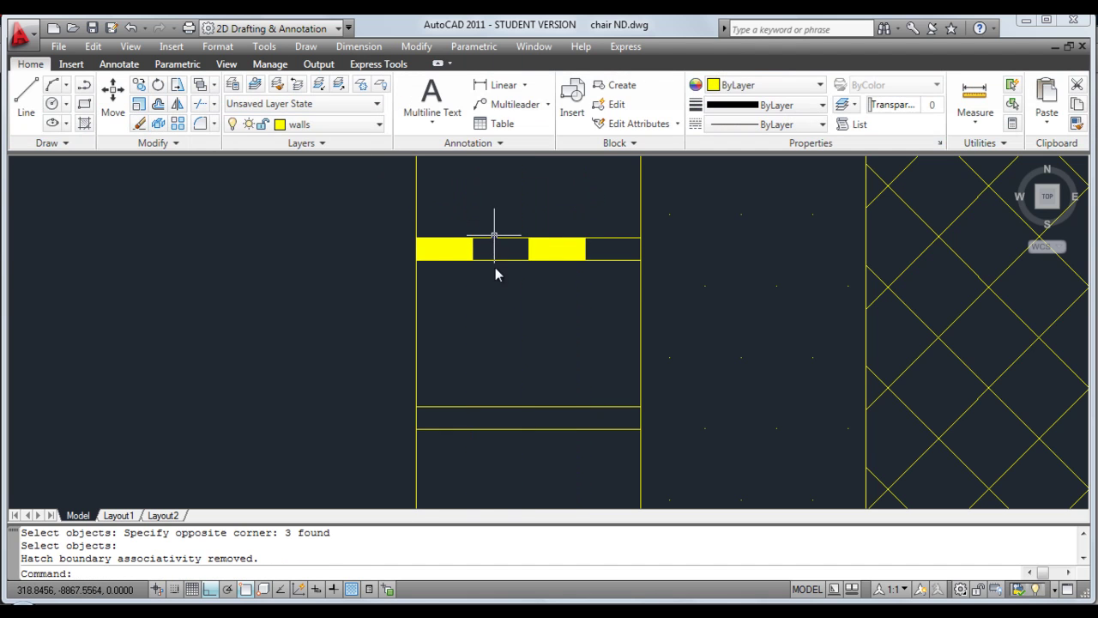
# Extend both parallel lines above the concrete slab through the cross-hatched inner leaf to its cavity face
pyautogui.scroll(-8, 495, 274)
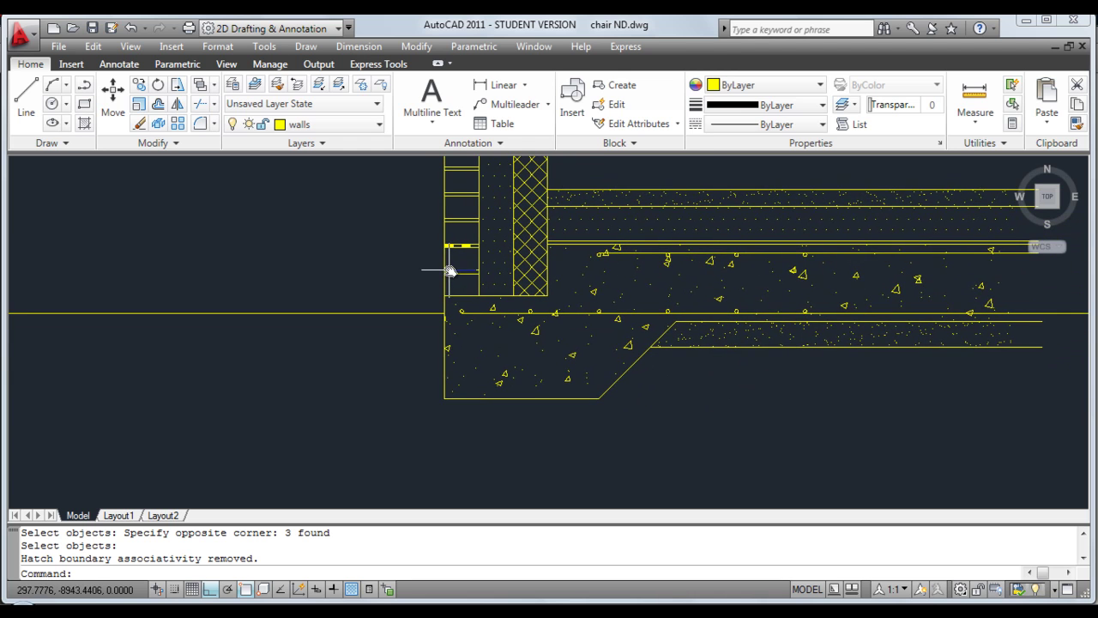
pyautogui.scroll(2, 461, 290)
pyautogui.scroll(1, 463, 282)
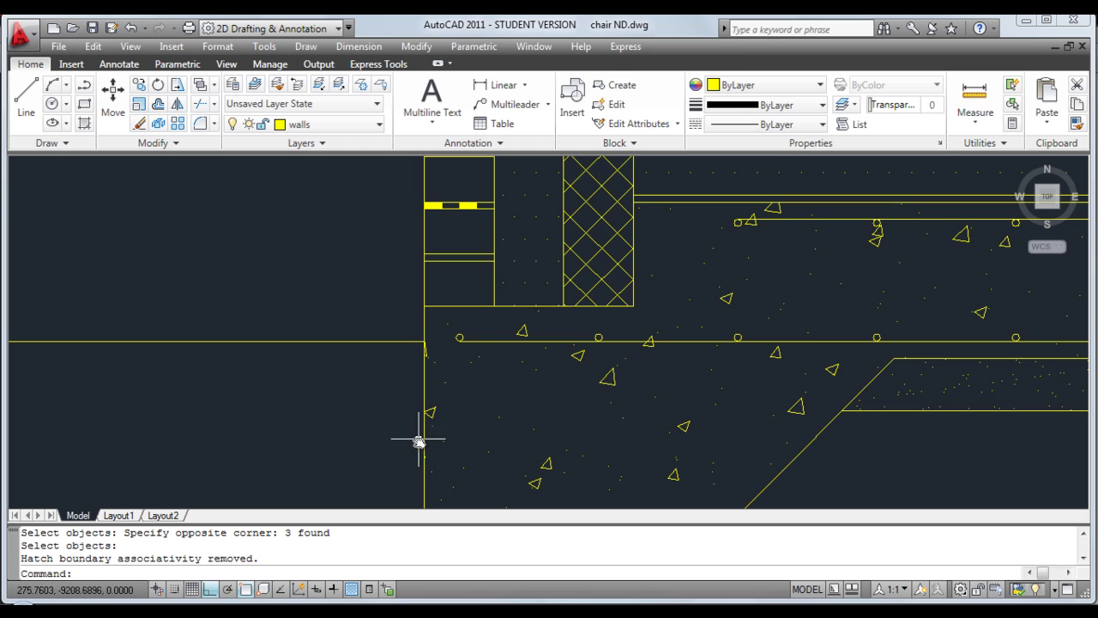
pyautogui.moveTo(528, 304); pyautogui.dragTo(429, 324, button='middle')
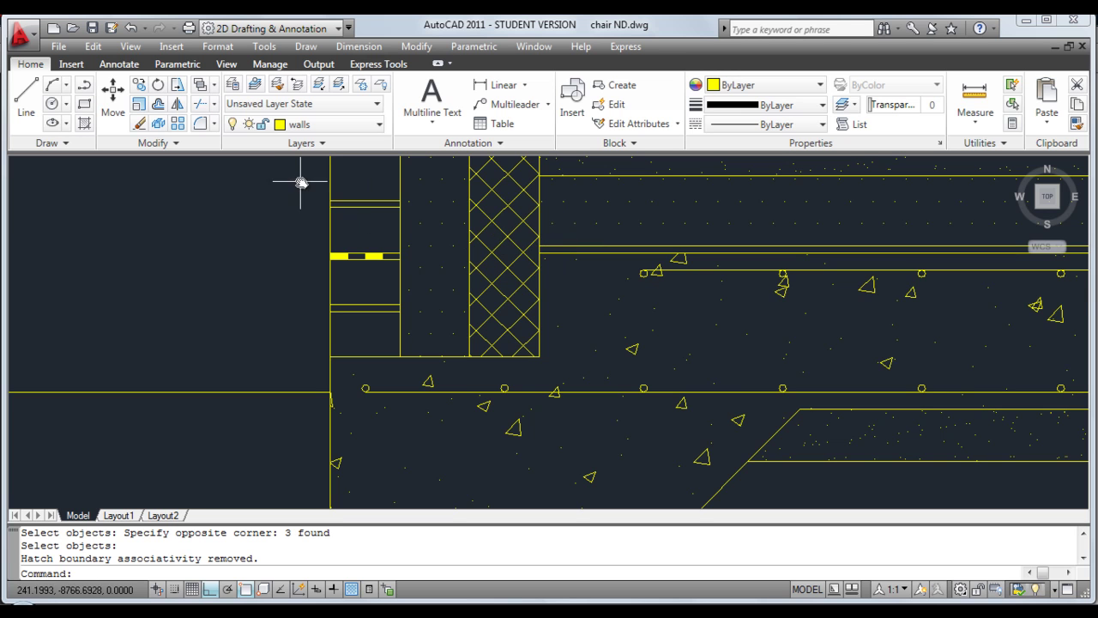
pyautogui.click(214, 104)
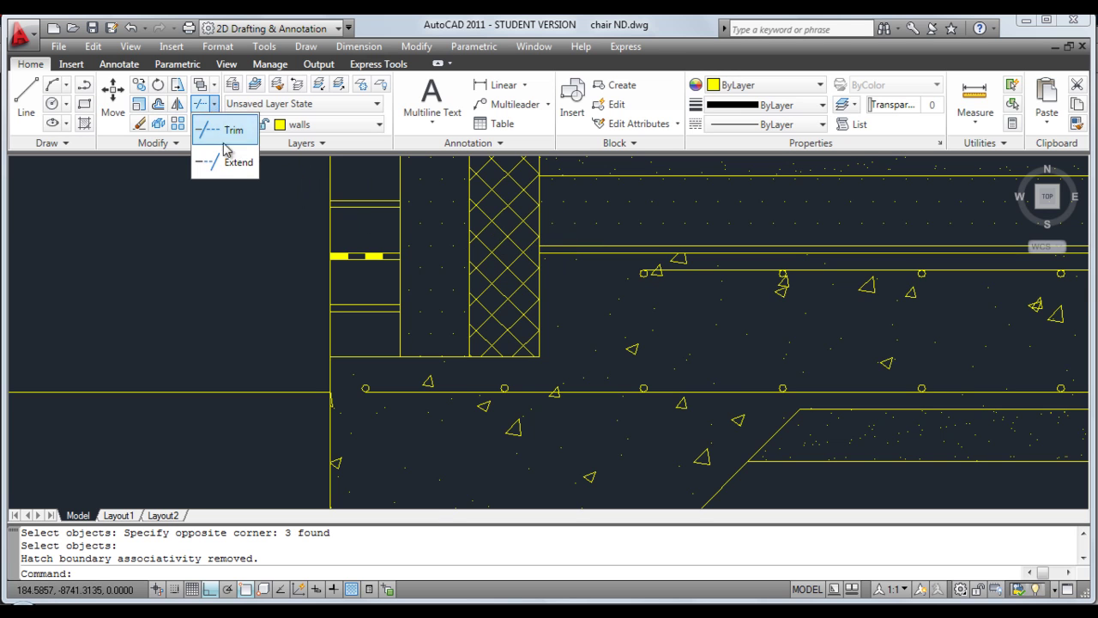
pyautogui.click(225, 165)
pyautogui.click(469, 255)
pyautogui.press('Return')
pyautogui.click(557, 248)
pyautogui.click(558, 248)
pyautogui.rightClick(506, 234)
pyautogui.click(534, 242)
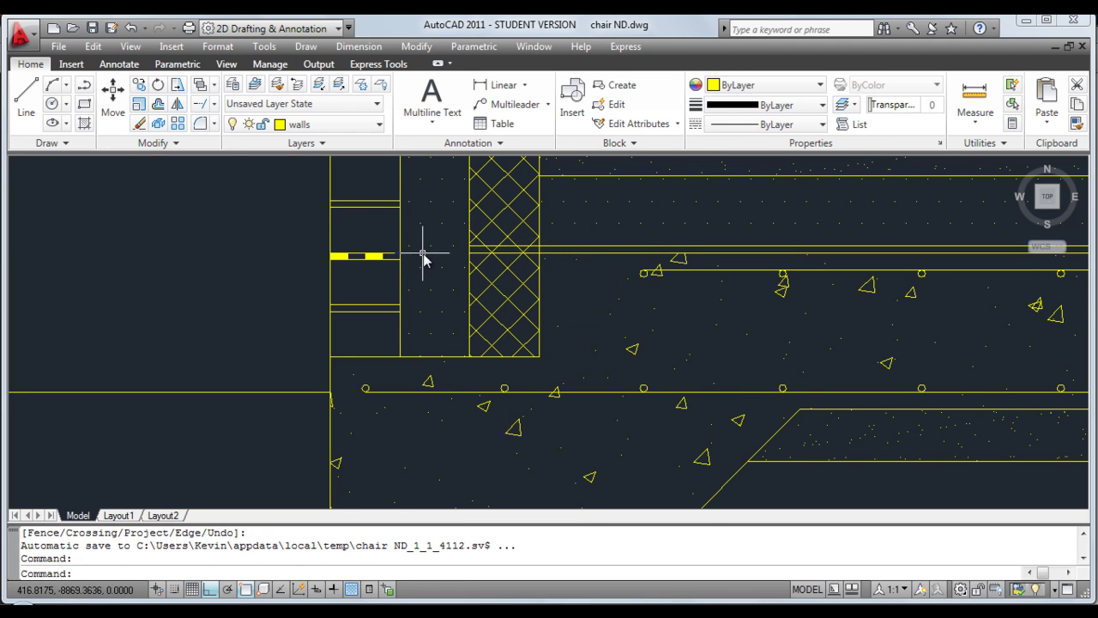
# Offset the cavity face line of the cross-hatched inner leaf by 10 into the cavity
pyautogui.scroll(5, 422, 259)
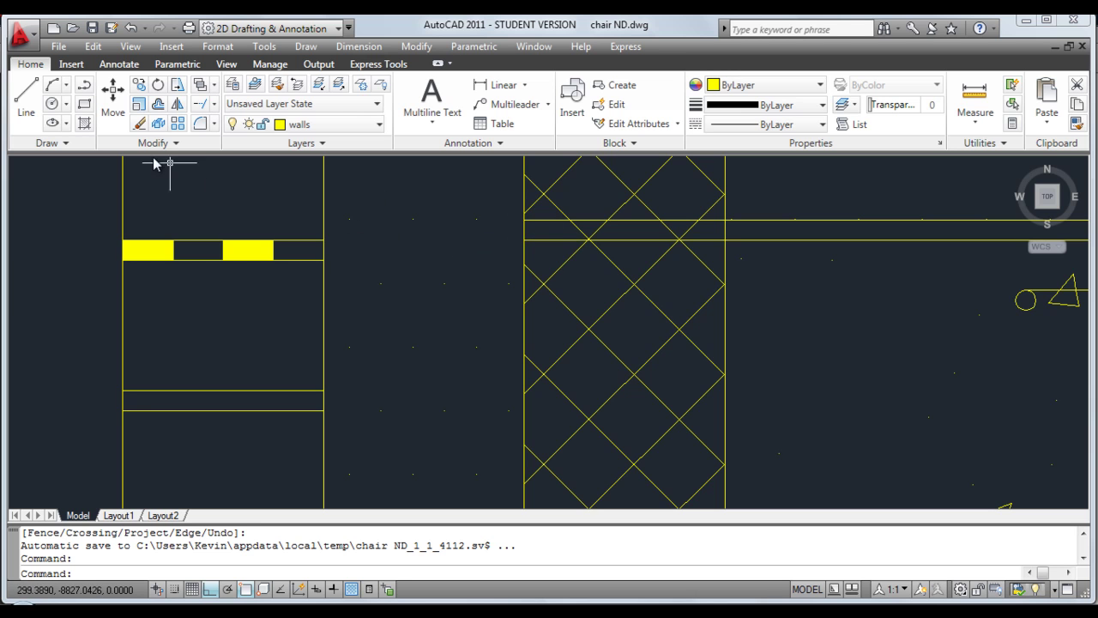
pyautogui.click(156, 104)
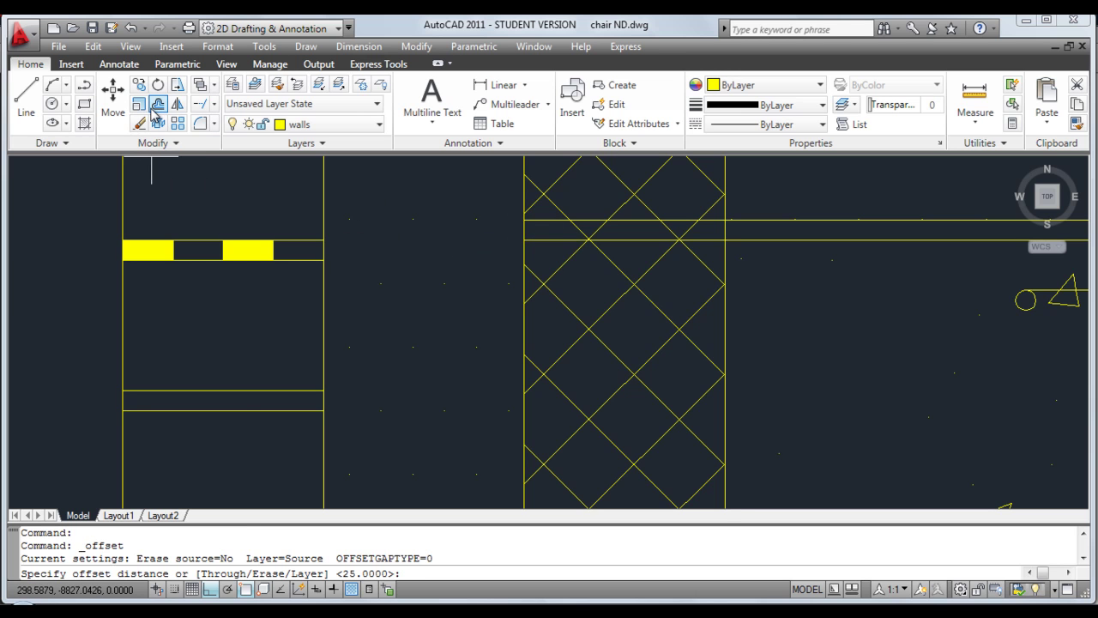
pyautogui.press('Return')
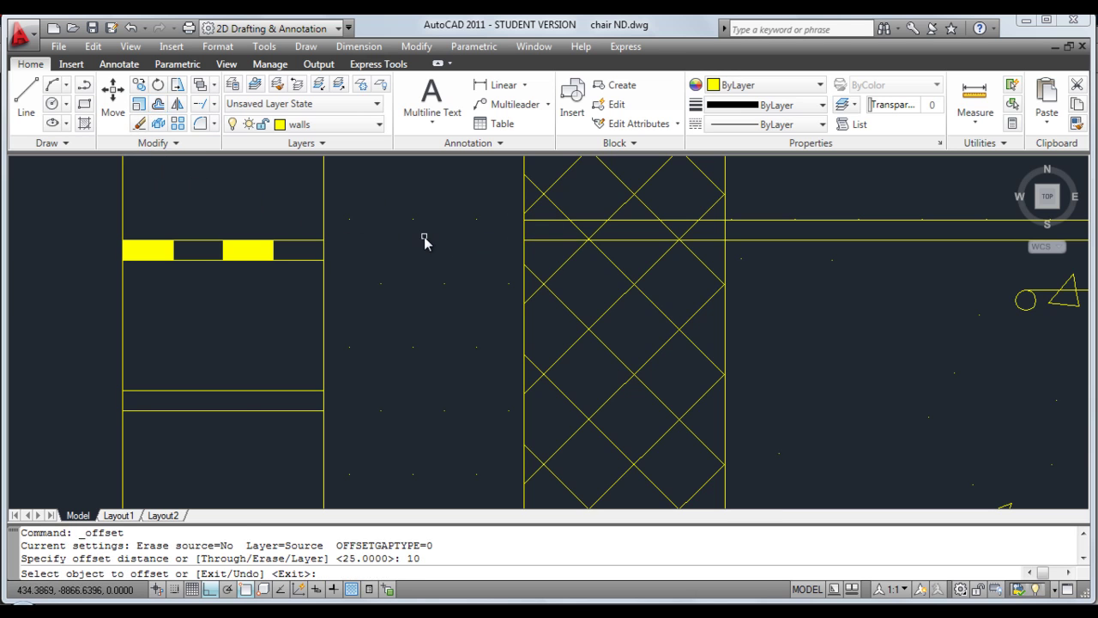
pyautogui.click(524, 232)
pyautogui.click(508, 233)
pyautogui.rightClick(506, 236)
pyautogui.click(543, 238)
pyautogui.scroll(-2, 529, 276)
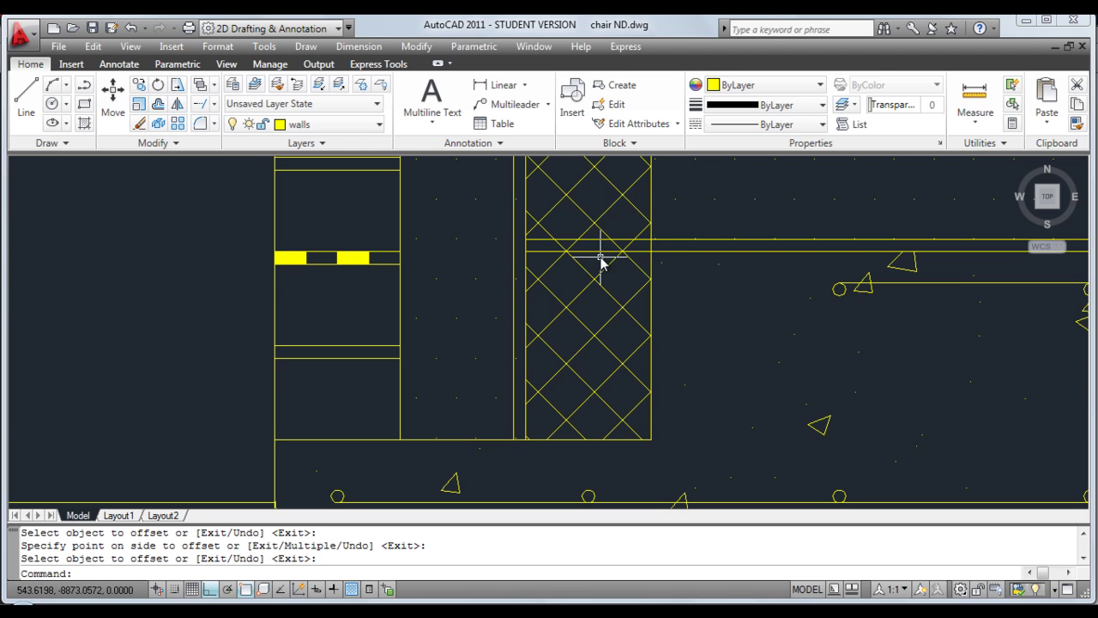
# Offset the wall base line 10 downwards and the outer vertical edge of the concrete foundation 10 outwards
pyautogui.scroll(-2, 589, 247)
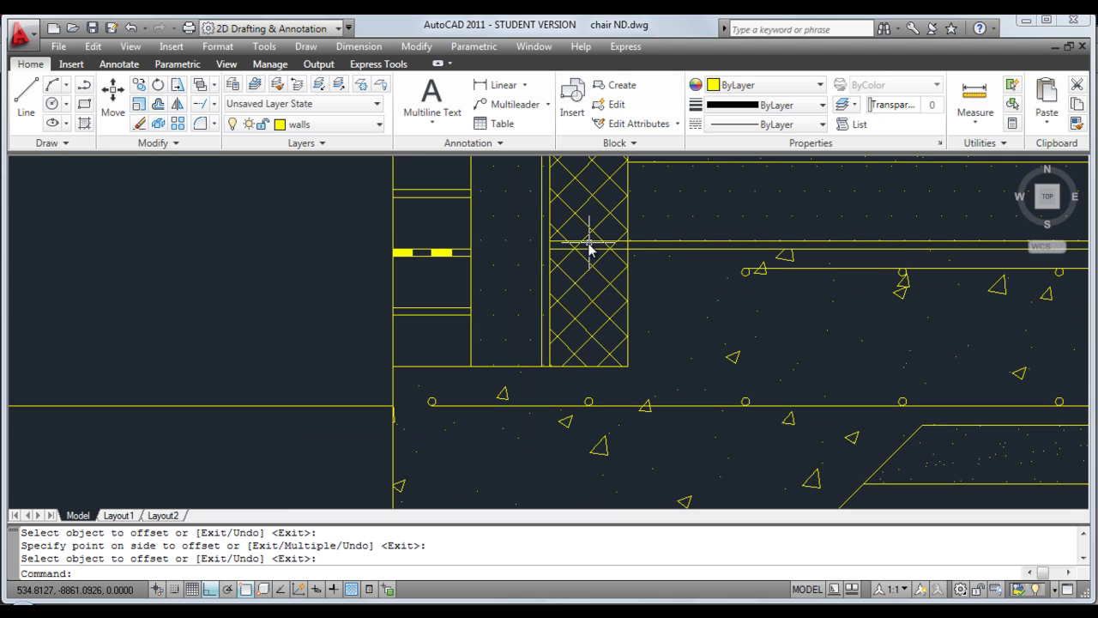
pyautogui.moveTo(577, 202)
pyautogui.mouseDown(button='middle')
pyautogui.moveTo(458, 398)
pyautogui.moveTo(446, 444)
pyautogui.moveTo(463, 377)
pyautogui.mouseUp(button='middle')
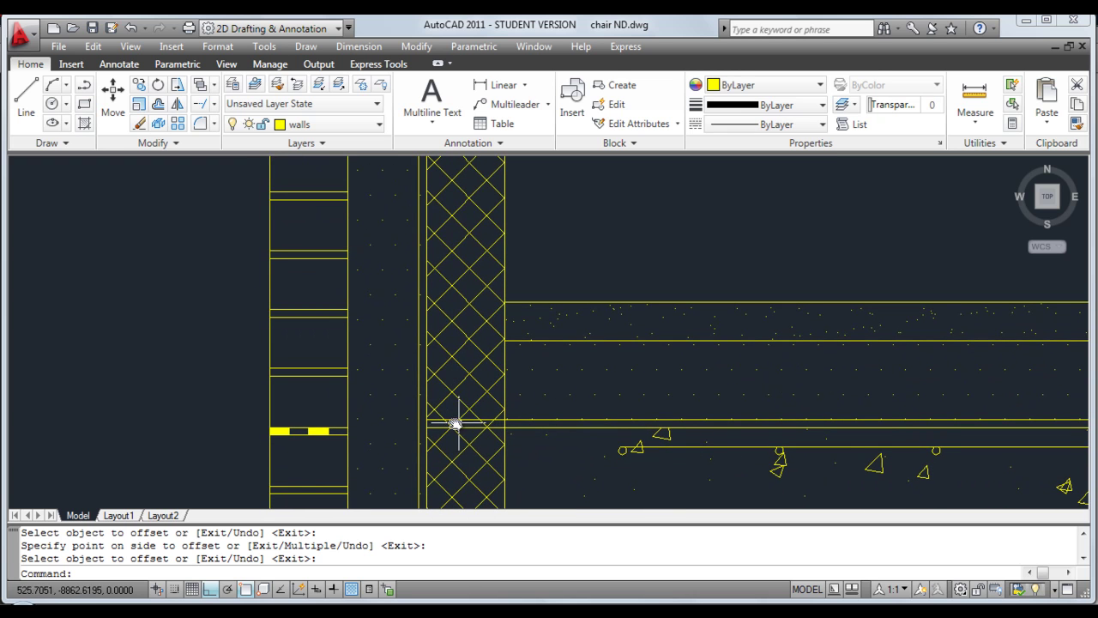
pyautogui.moveTo(456, 444); pyautogui.dragTo(465, 316, button='middle')
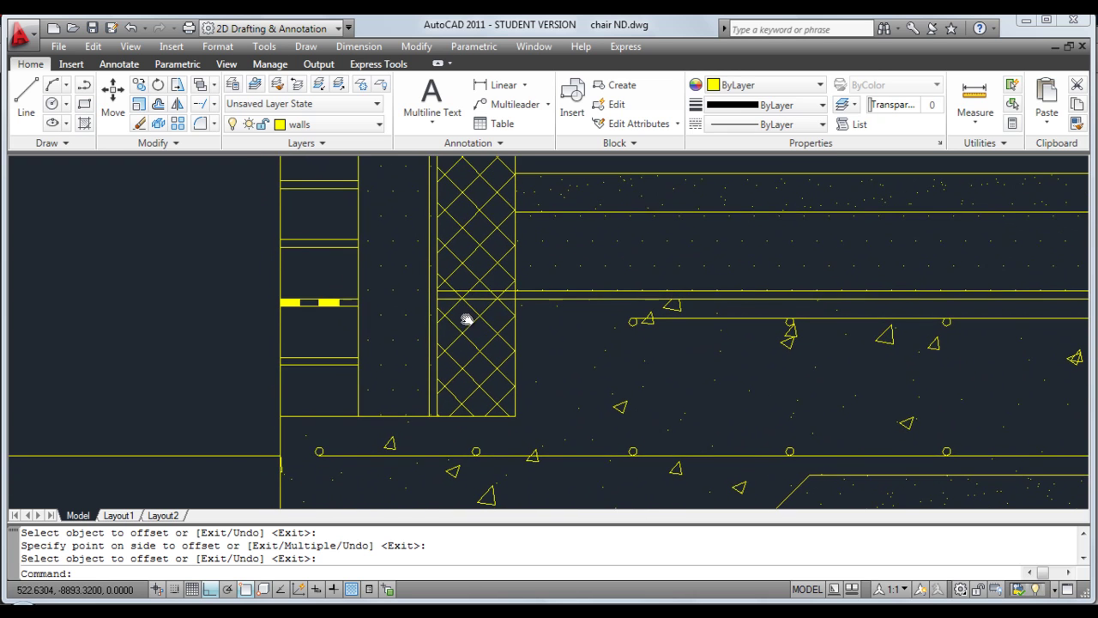
pyautogui.click(176, 103)
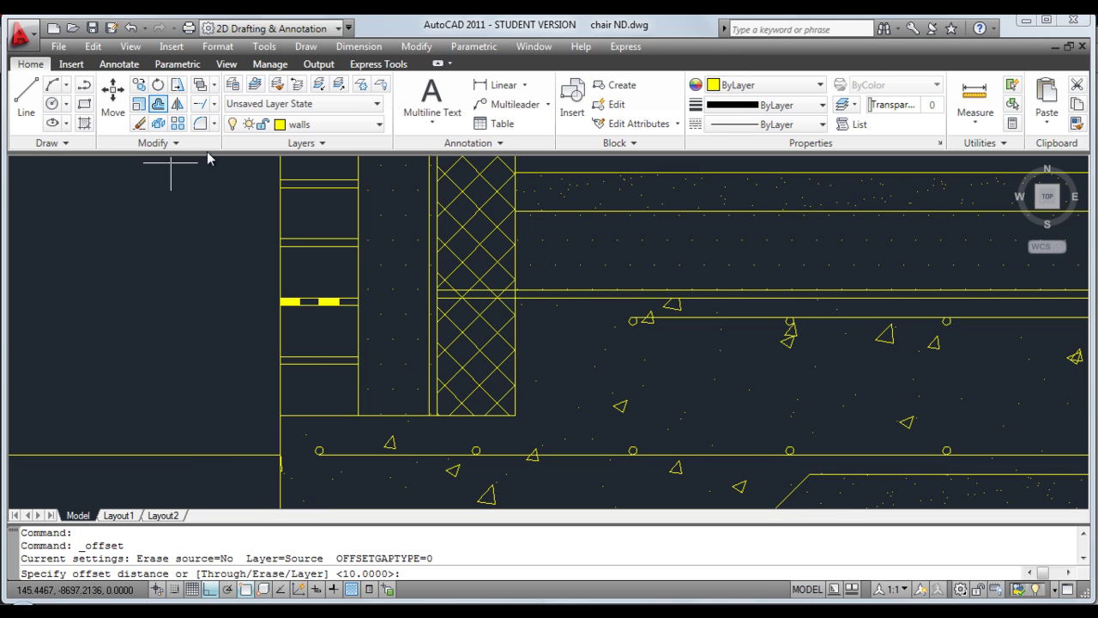
pyautogui.press('Return')
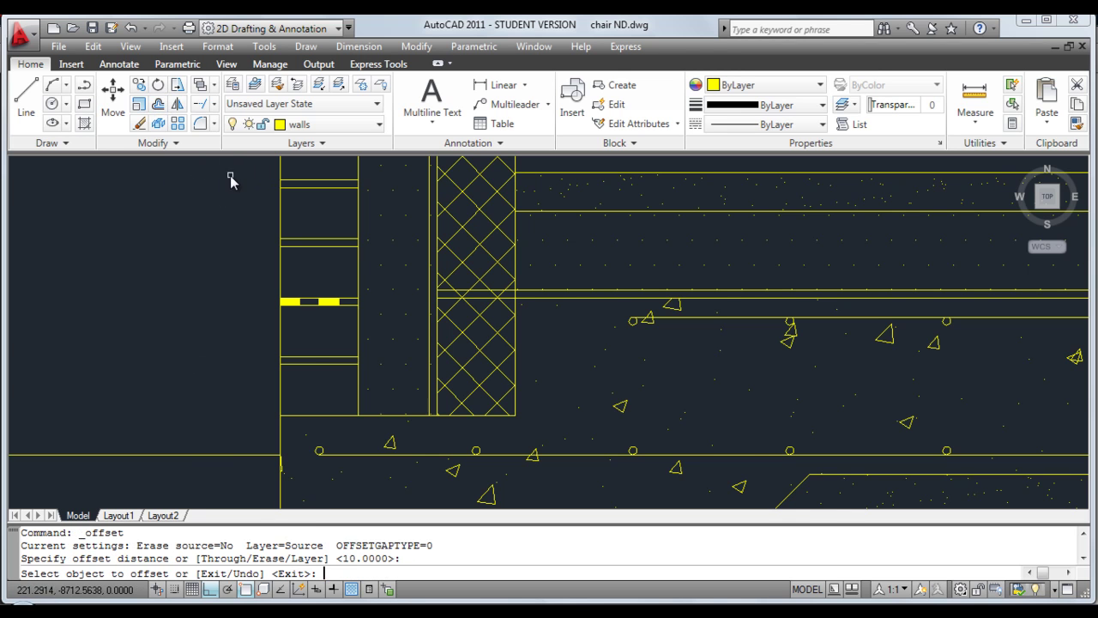
pyautogui.click(341, 416)
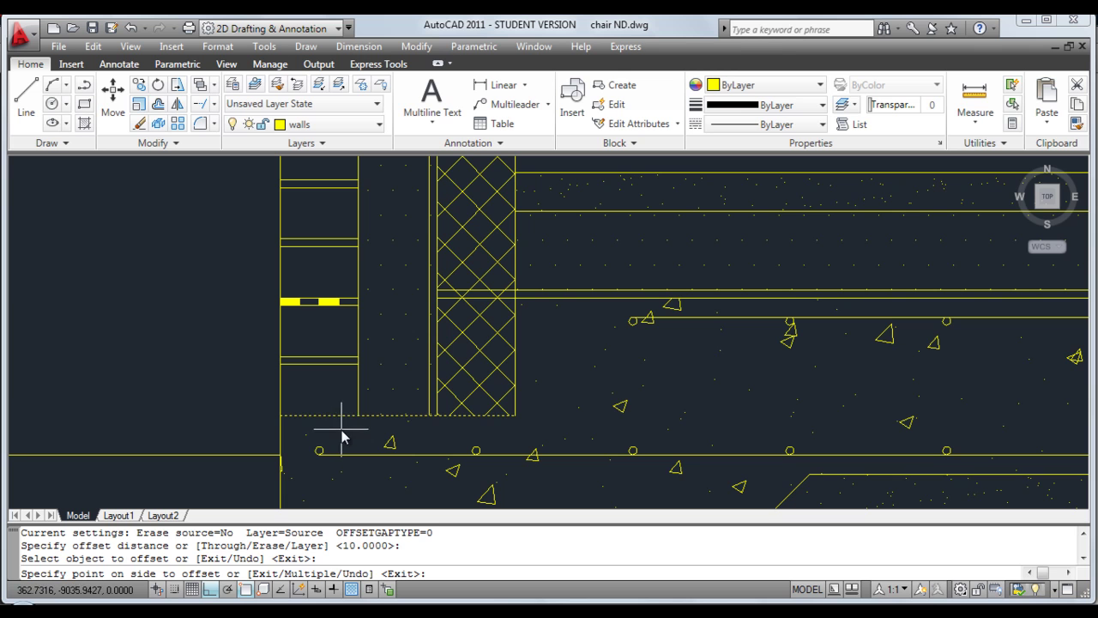
pyautogui.click(342, 435)
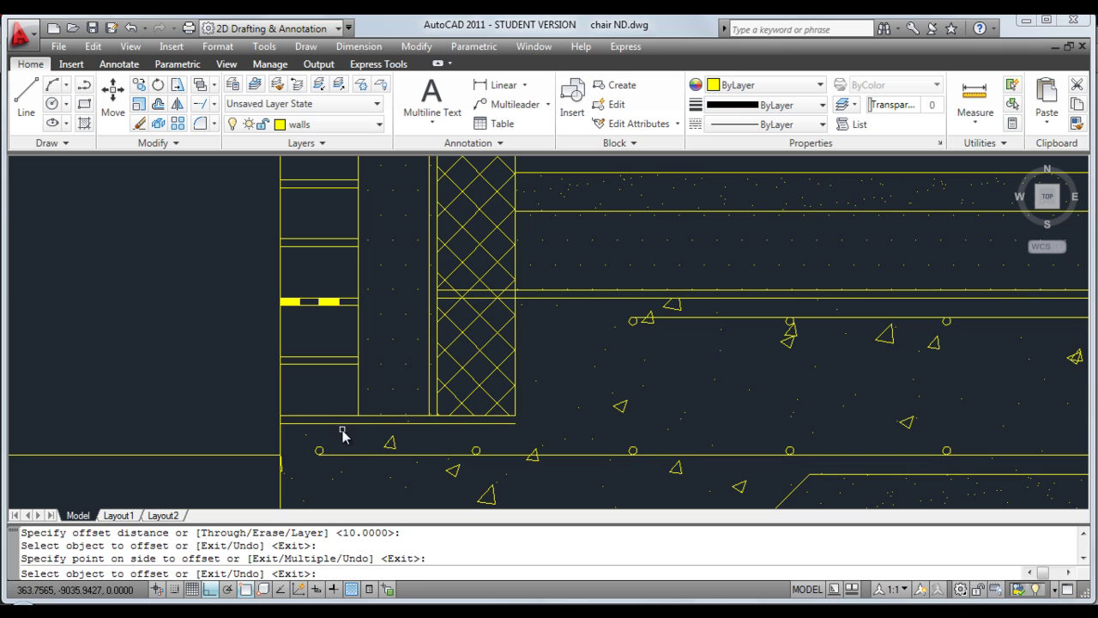
pyautogui.click(283, 442)
pyautogui.click(255, 435)
pyautogui.moveTo(259, 437); pyautogui.dragTo(411, 231, button='middle')
pyautogui.press('Return')
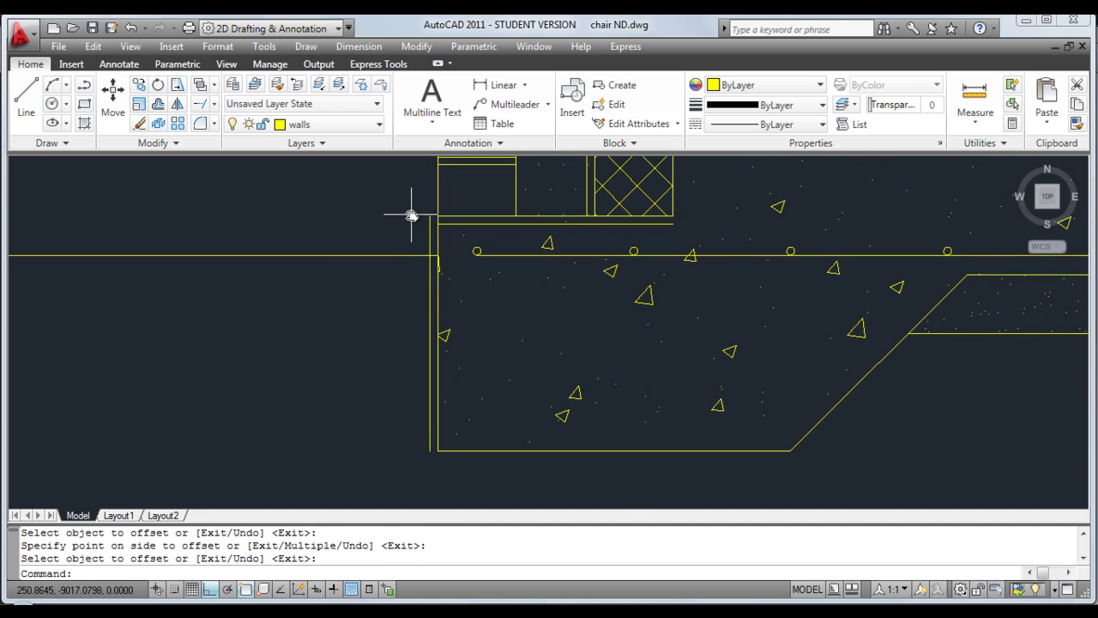
# Draw a short line from the outer corner of the wall base to the upper end of the foundation's outer offset line
pyautogui.scroll(2, 404, 216)
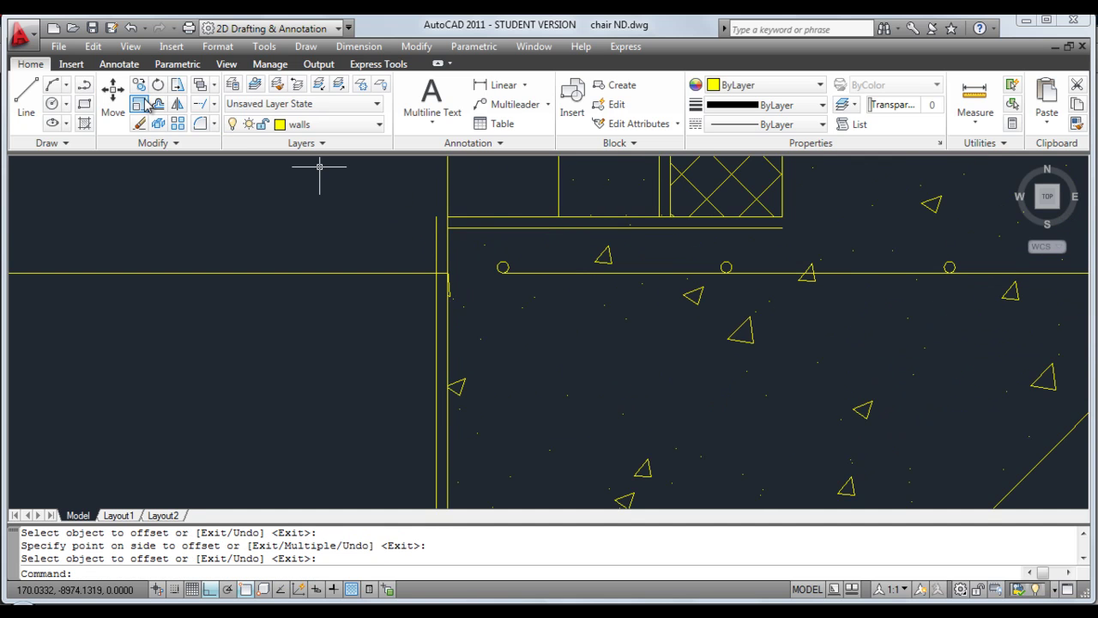
pyautogui.click(26, 99)
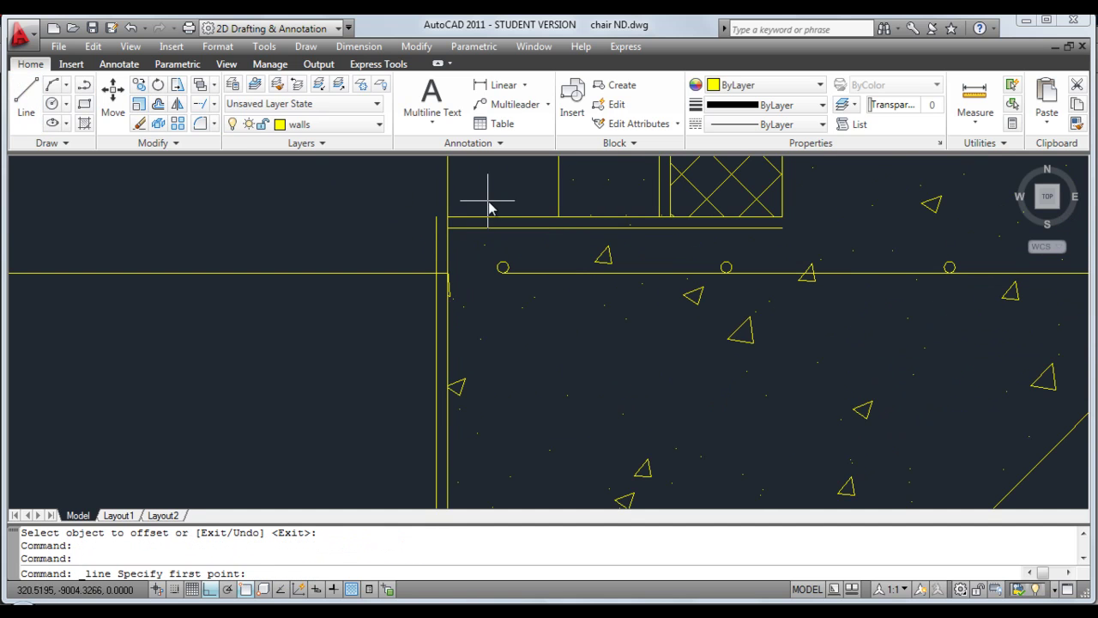
pyautogui.click(448, 219)
pyautogui.click(437, 218)
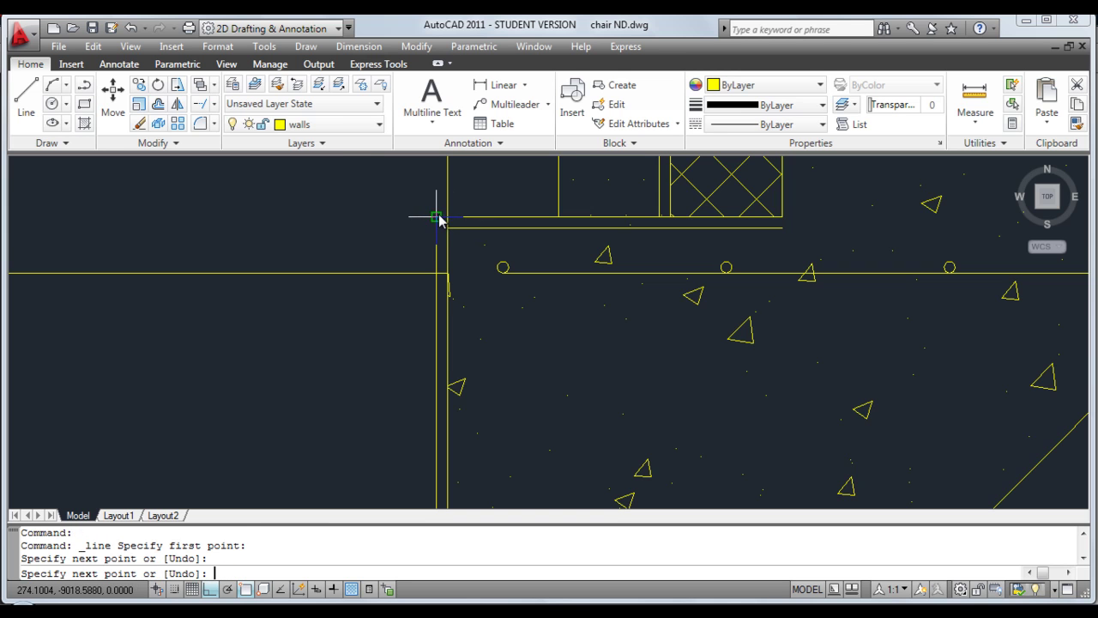
pyautogui.press('Return')
# Offset the short closing line at the wall base corner 150 downwards between the foundation's two outer vertical lines
pyautogui.click(158, 104)
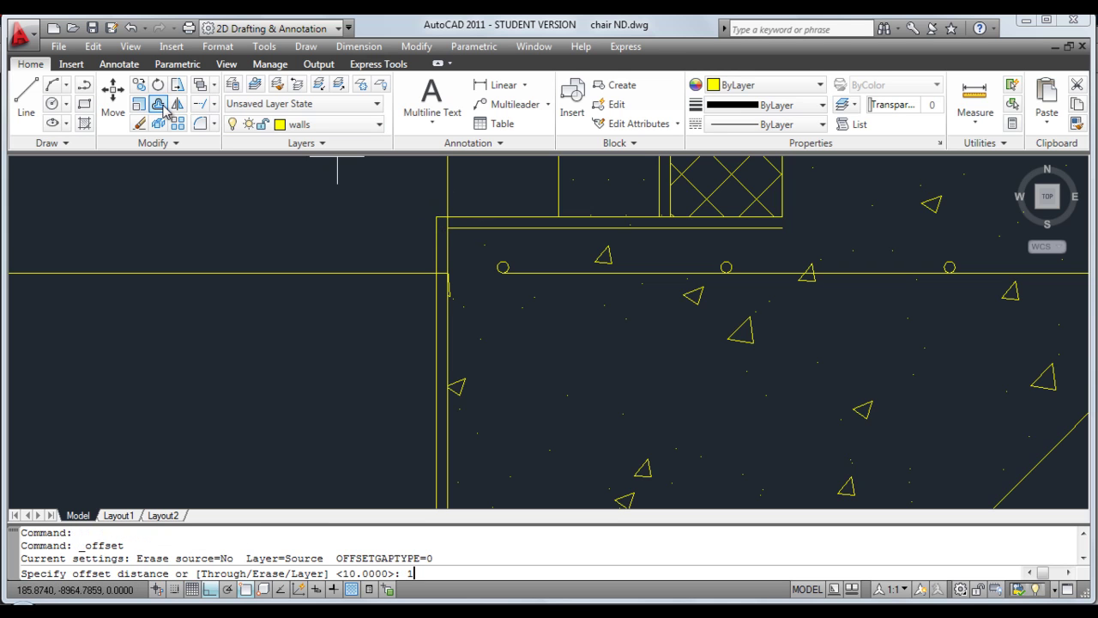
pyautogui.press('Return')
pyautogui.scroll(5, 474, 254)
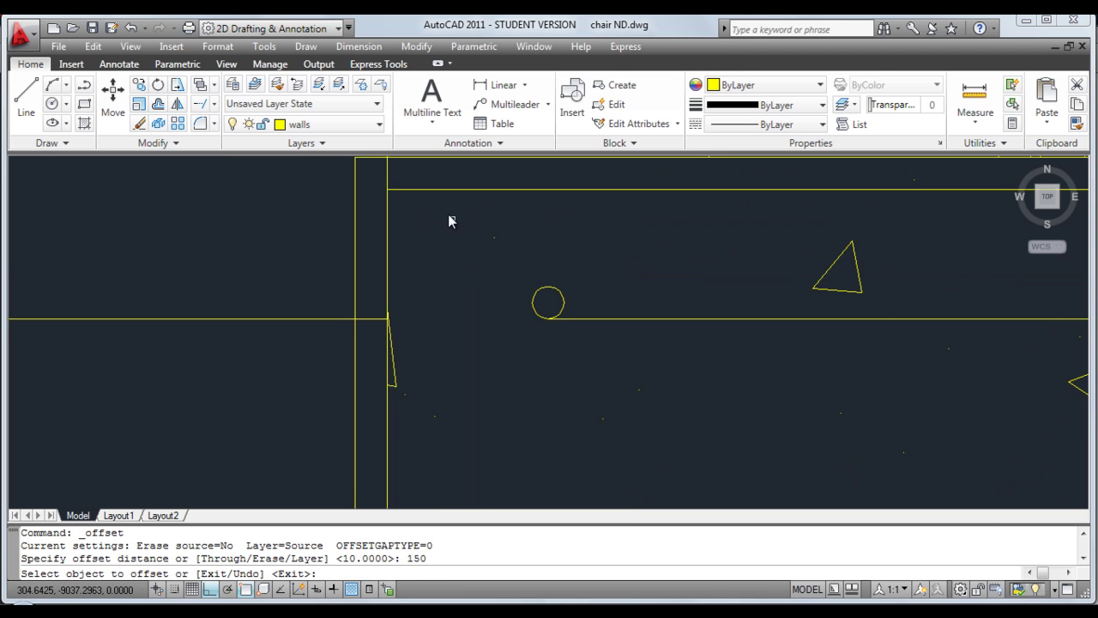
pyautogui.moveTo(407, 201); pyautogui.dragTo(408, 234, button='middle')
pyautogui.click(374, 198)
pyautogui.click(374, 226)
pyautogui.press('Return')
pyautogui.scroll(-5, 375, 238)
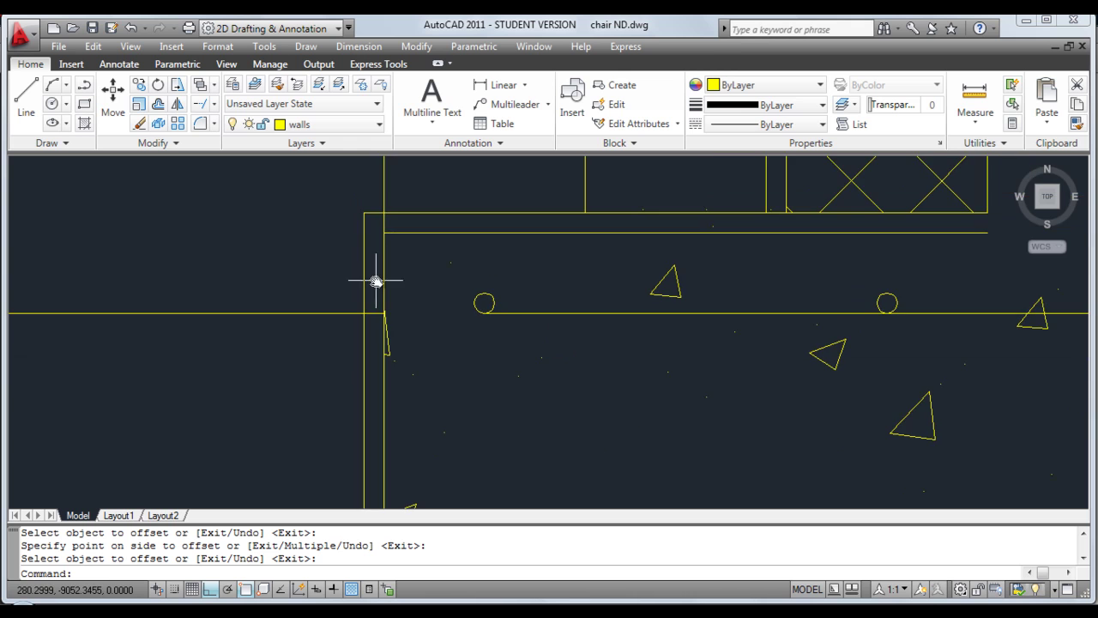
pyautogui.moveTo(412, 246); pyautogui.dragTo(409, 280, button='middle')
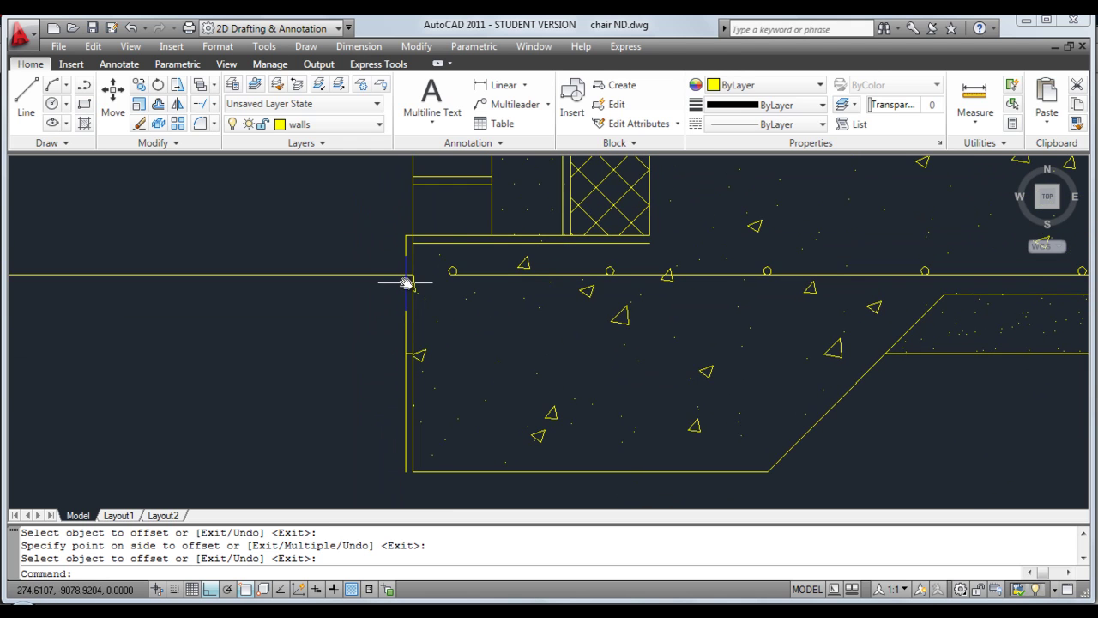
# Trim the ground line back to the membrane's outer line and trim that outer line below its short closing line
pyautogui.click(214, 105)
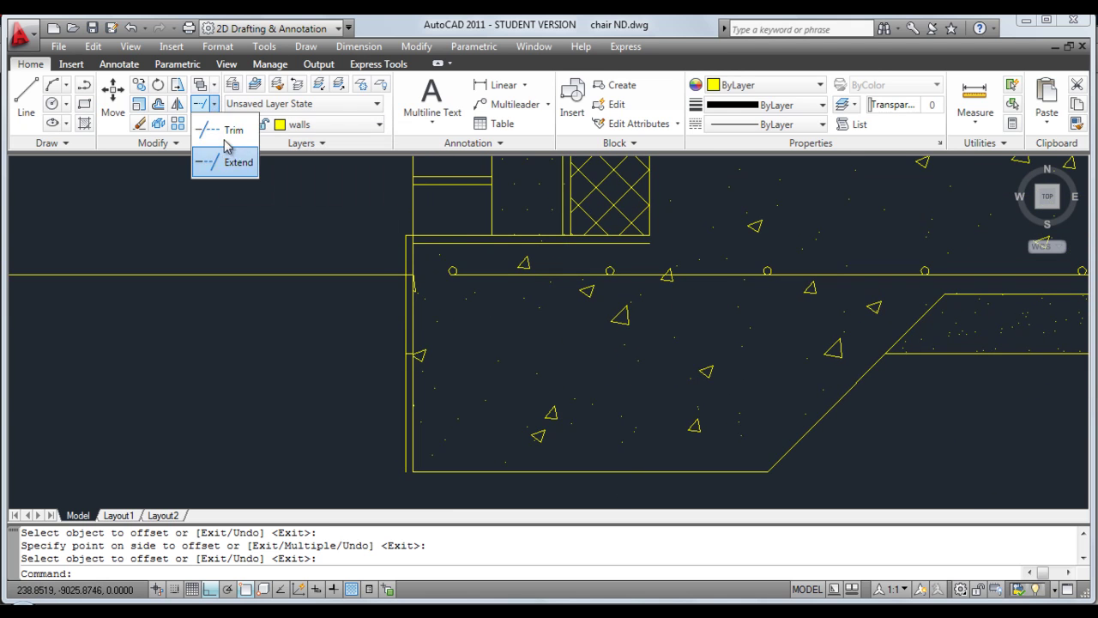
pyautogui.click(231, 131)
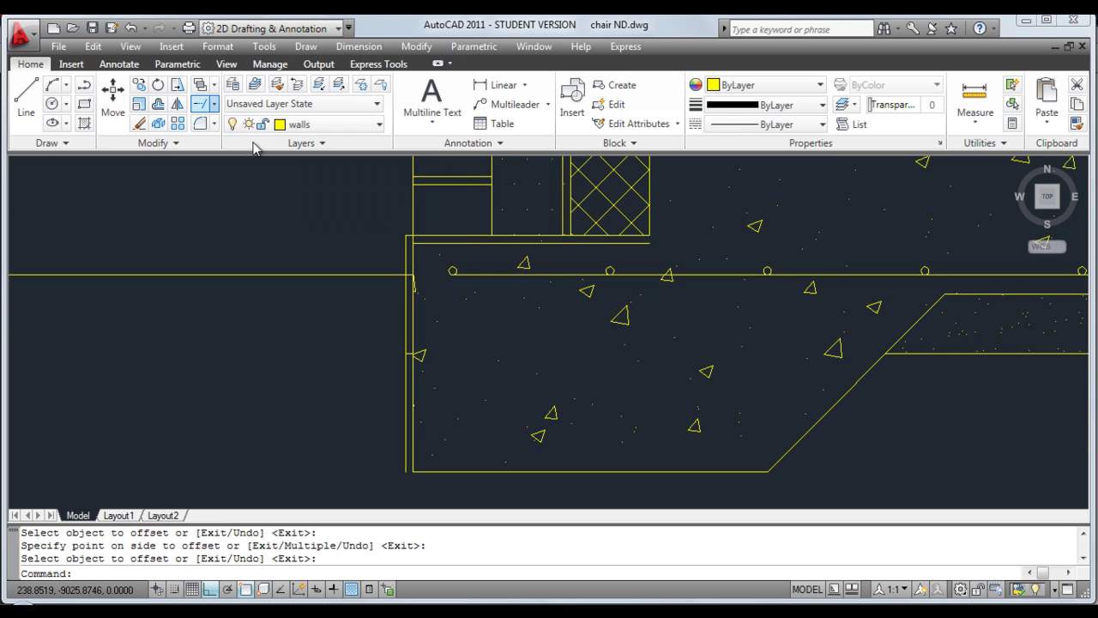
pyautogui.press('Return')
pyautogui.scroll(5, 385, 267)
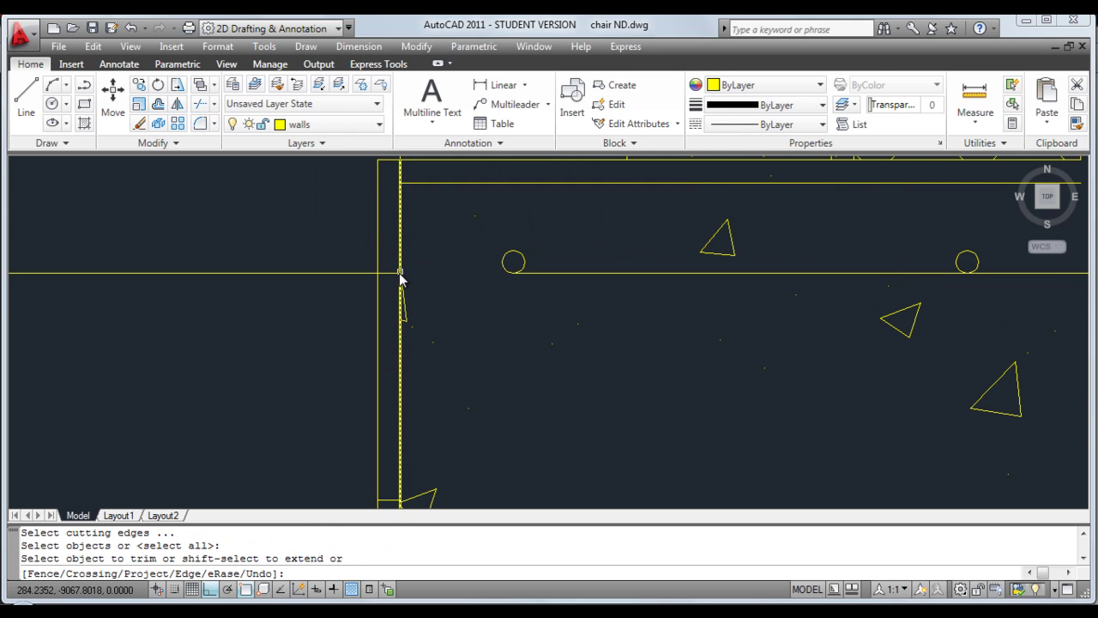
pyautogui.click(392, 277)
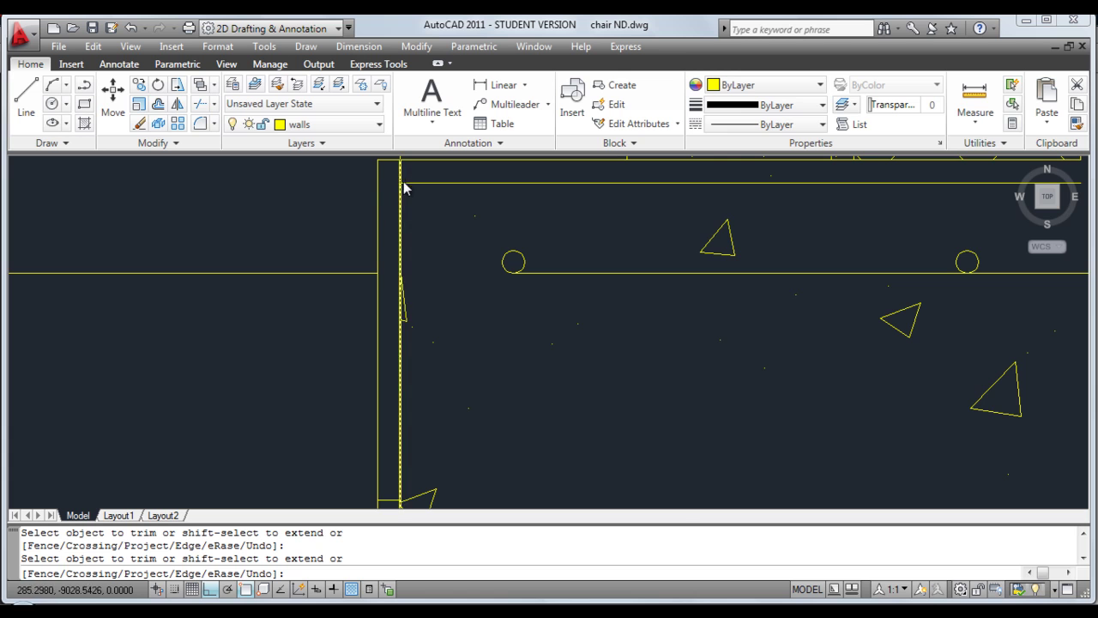
pyautogui.scroll(-2, 400, 183)
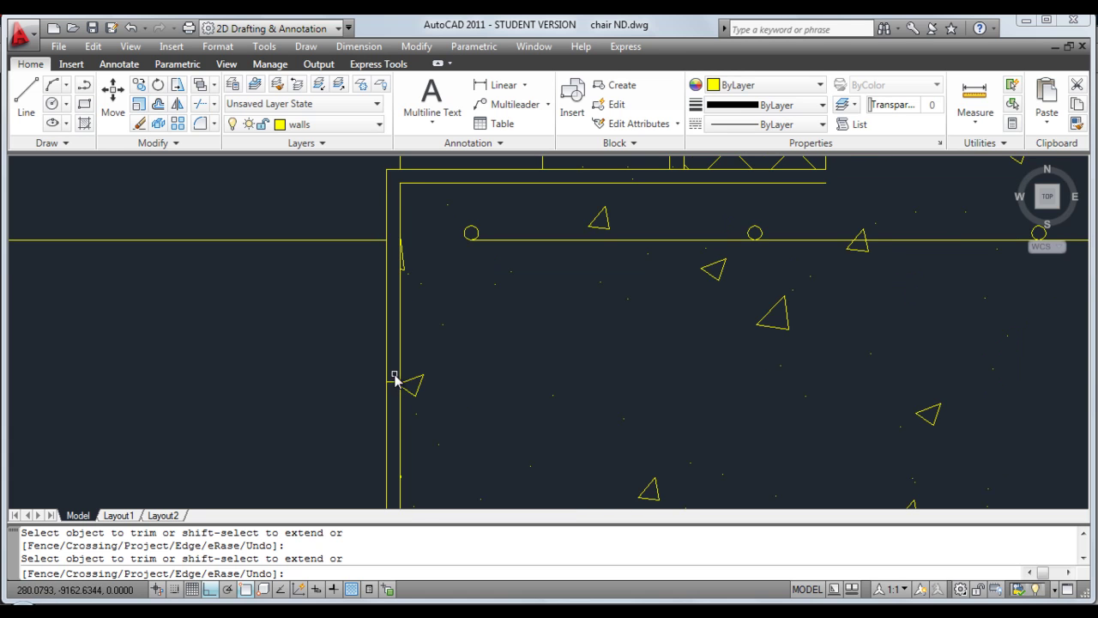
pyautogui.click(388, 396)
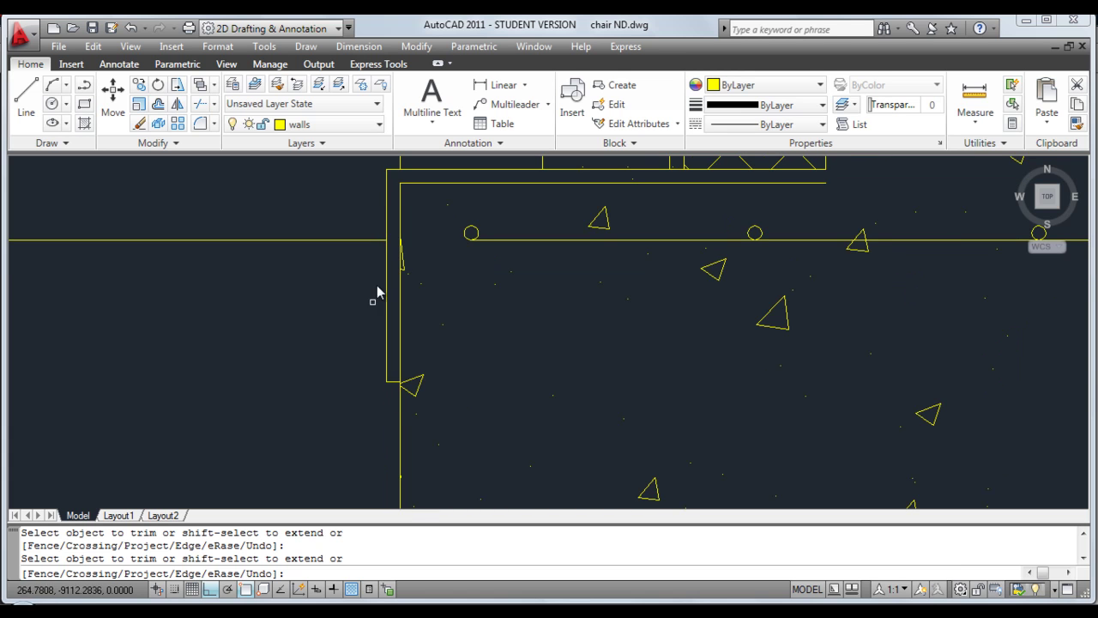
# Fillet the slab membrane's upper line with the offset line in the cavity to form a sharp corner
pyautogui.moveTo(417, 200)
pyautogui.mouseDown(button='middle')
pyautogui.moveTo(473, 238)
pyautogui.moveTo(317, 397)
pyautogui.mouseUp(button='middle')
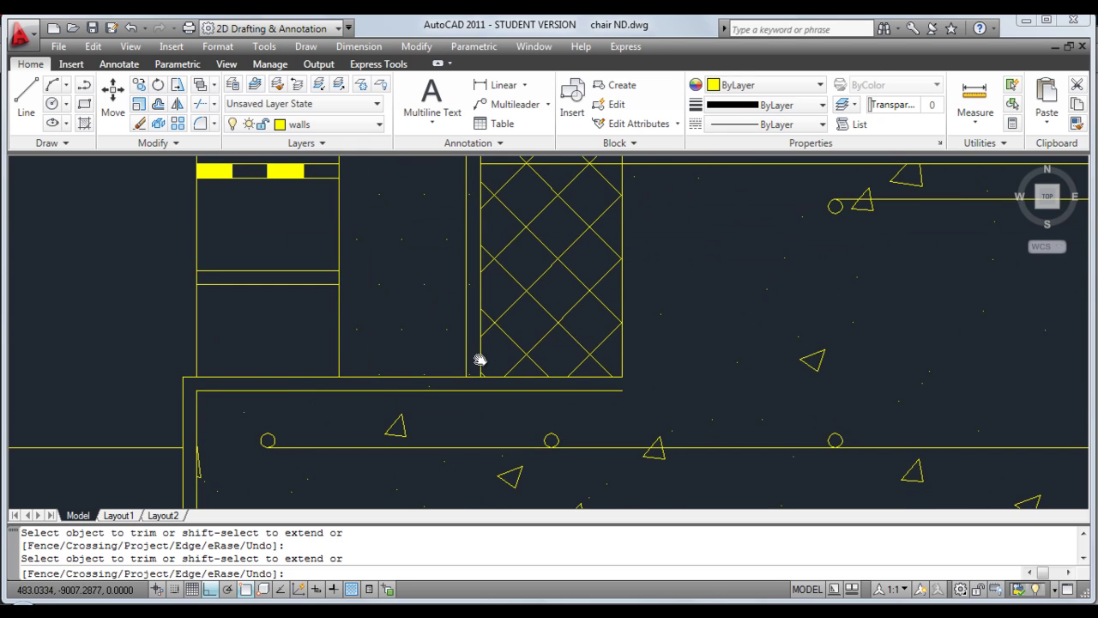
pyautogui.moveTo(505, 285); pyautogui.dragTo(498, 318, button='middle')
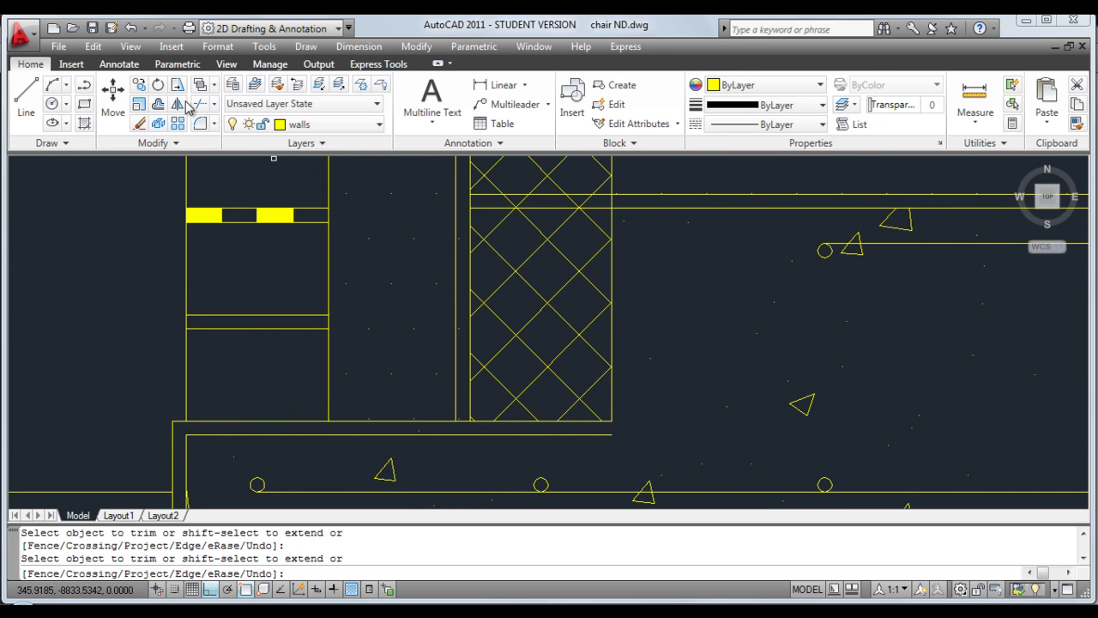
pyautogui.click(200, 123)
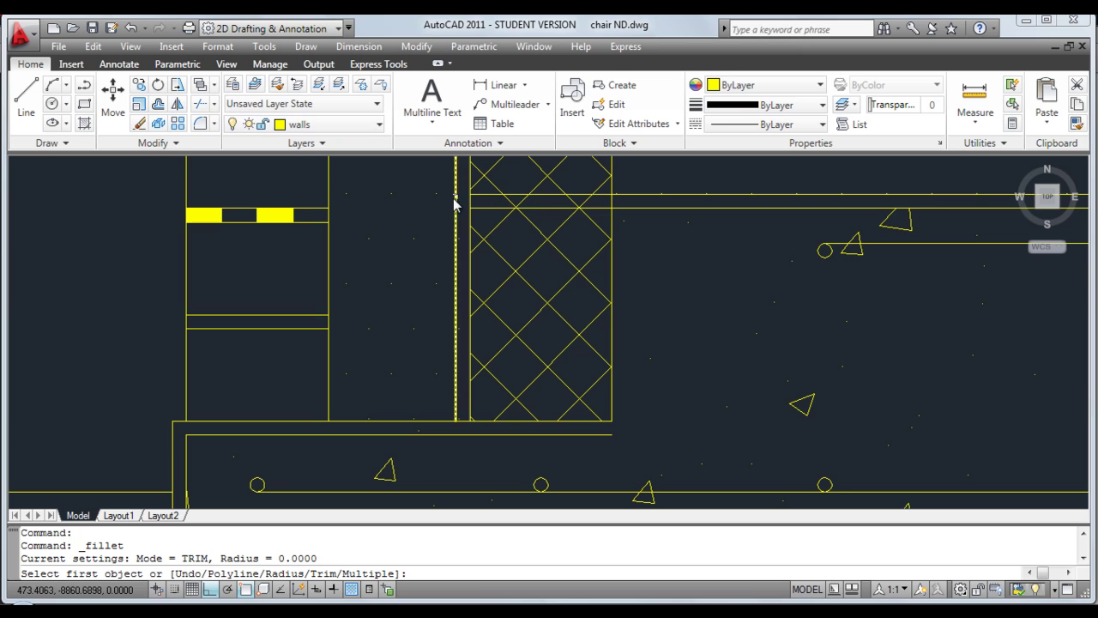
pyautogui.click(493, 200)
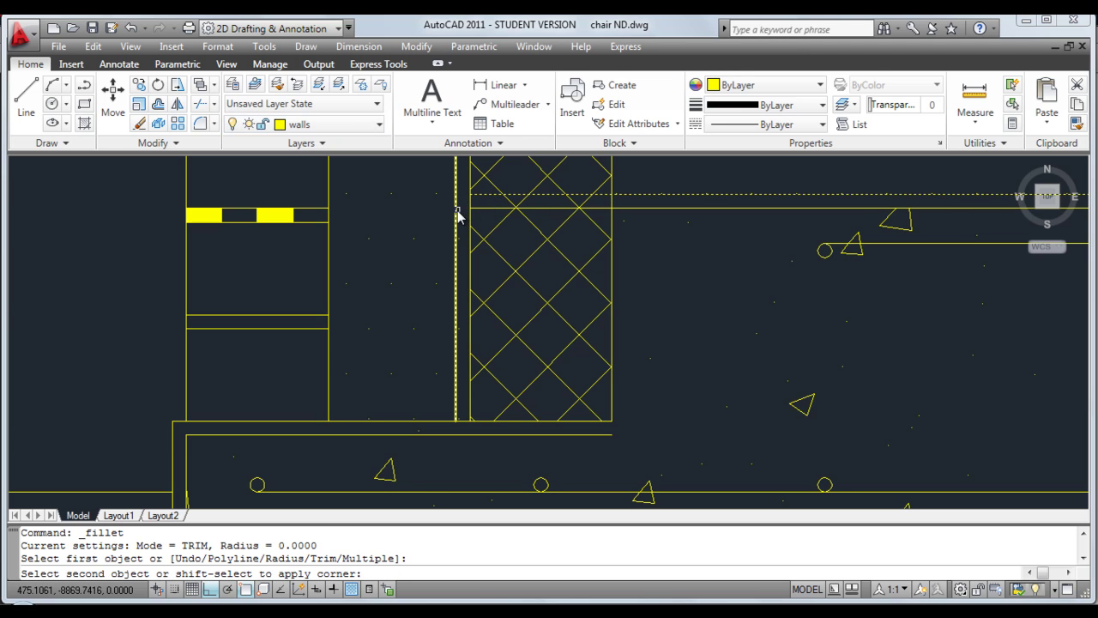
pyautogui.click(456, 214)
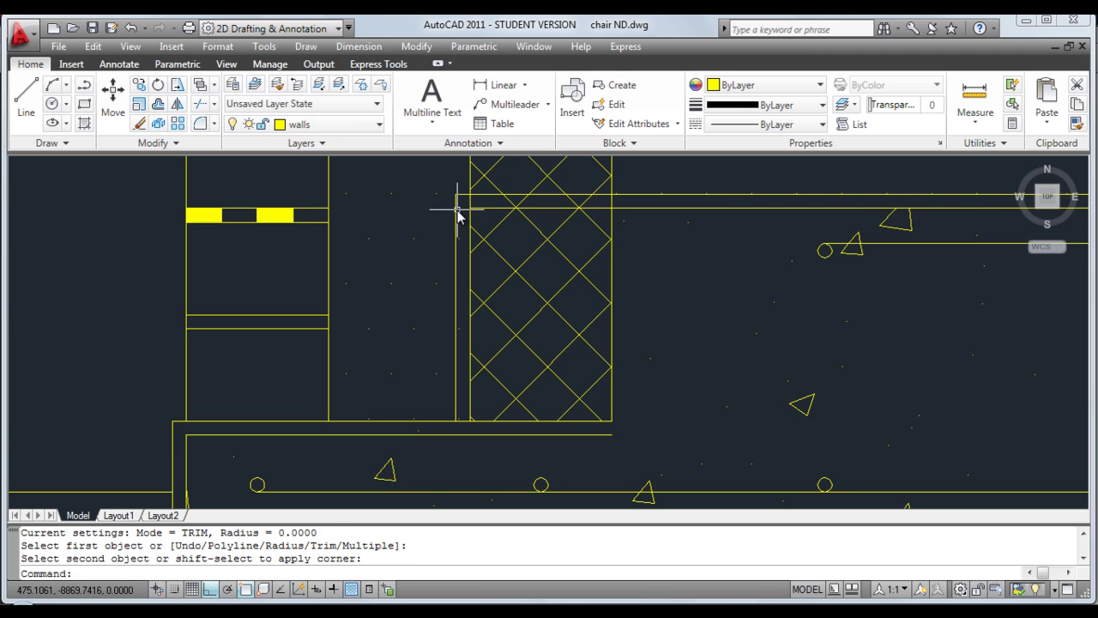
# Fillet the inner leaf's cavity face line with the lower membrane line under the wall base to form a sharp corner
pyautogui.click(200, 123)
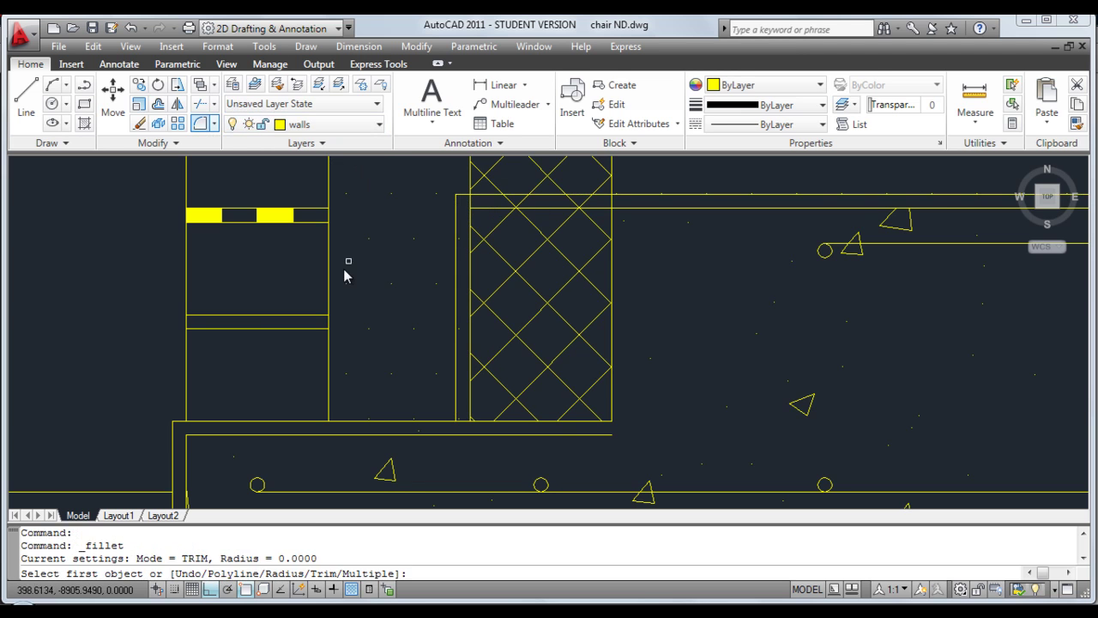
pyautogui.click(470, 399)
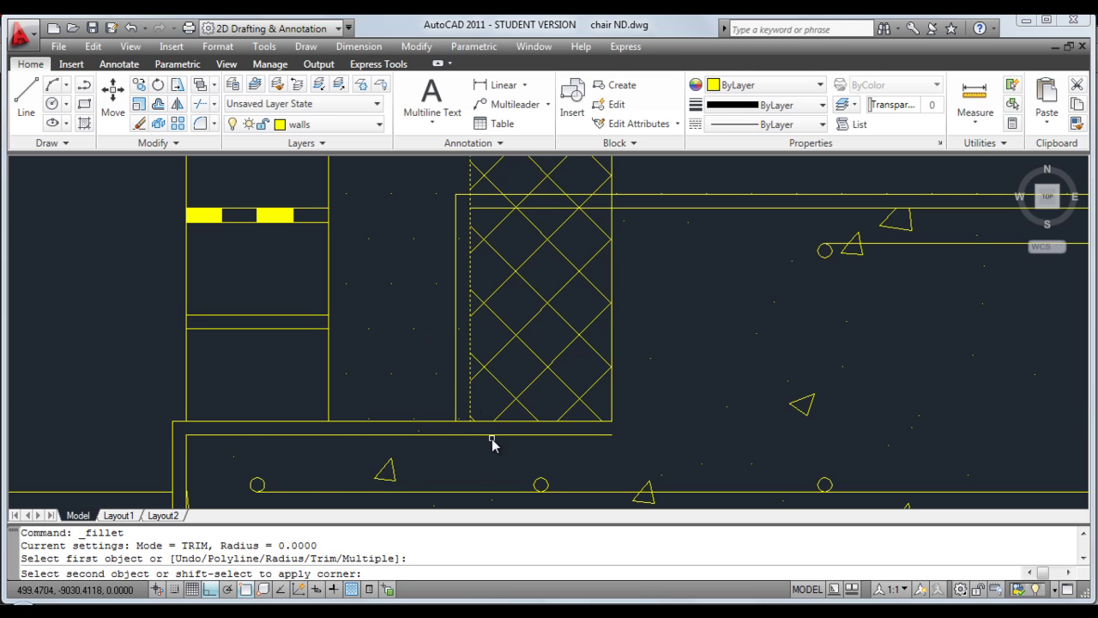
pyautogui.click(458, 435)
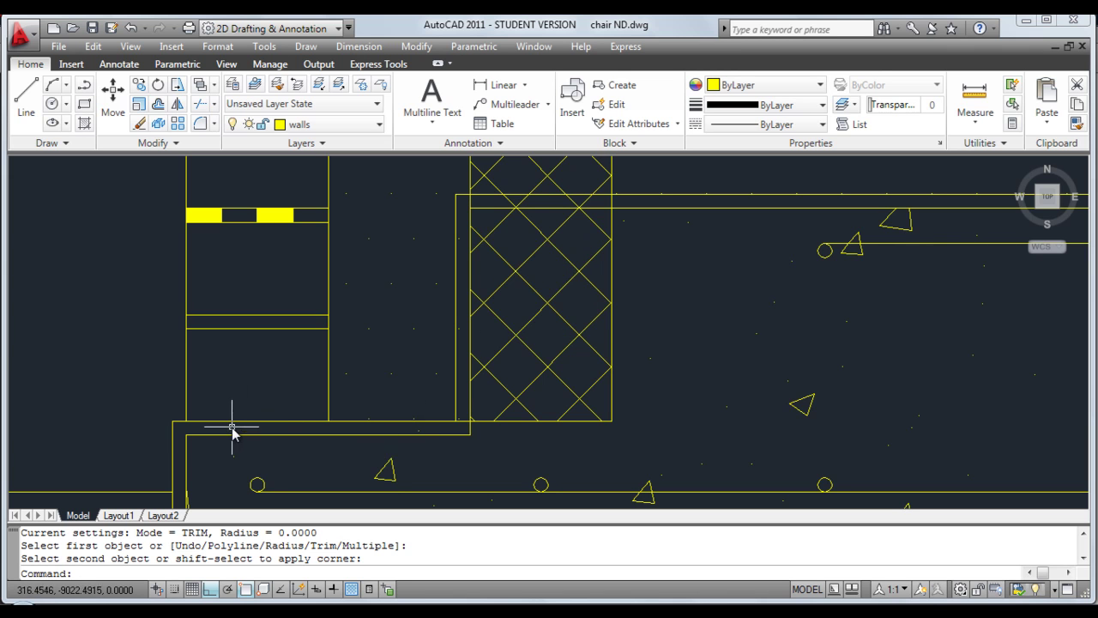
# Offset the short line closing the membrane's lower end 75 upwards between its two vertical lines
pyautogui.scroll(-2, 249, 422)
pyautogui.scroll(-2, 375, 326)
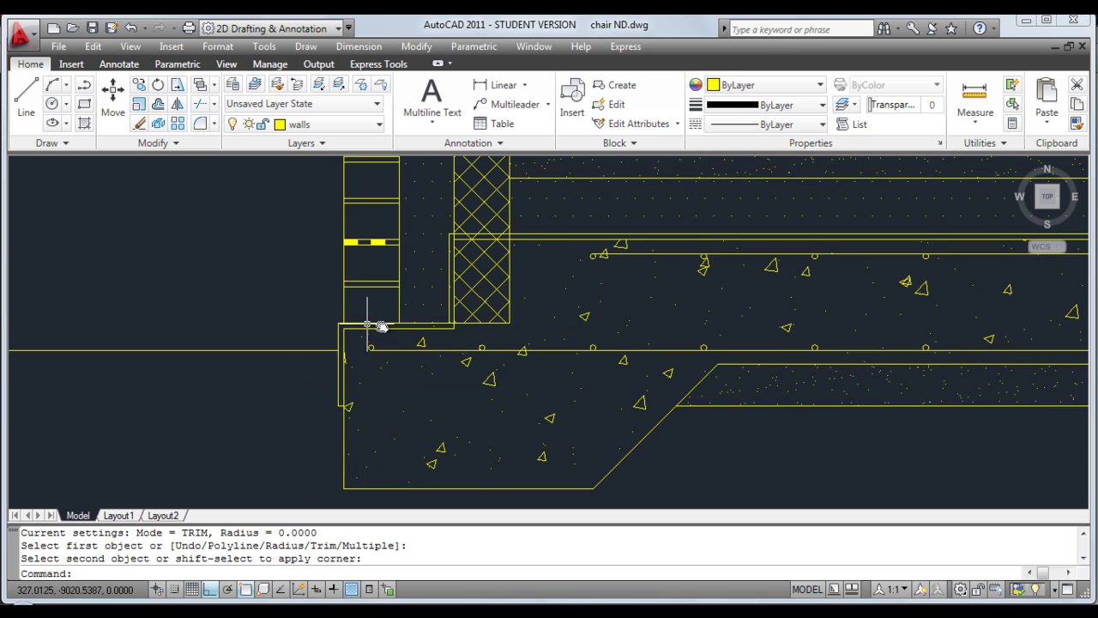
pyautogui.moveTo(477, 313); pyautogui.dragTo(464, 314, button='middle')
pyautogui.scroll(2, 334, 401)
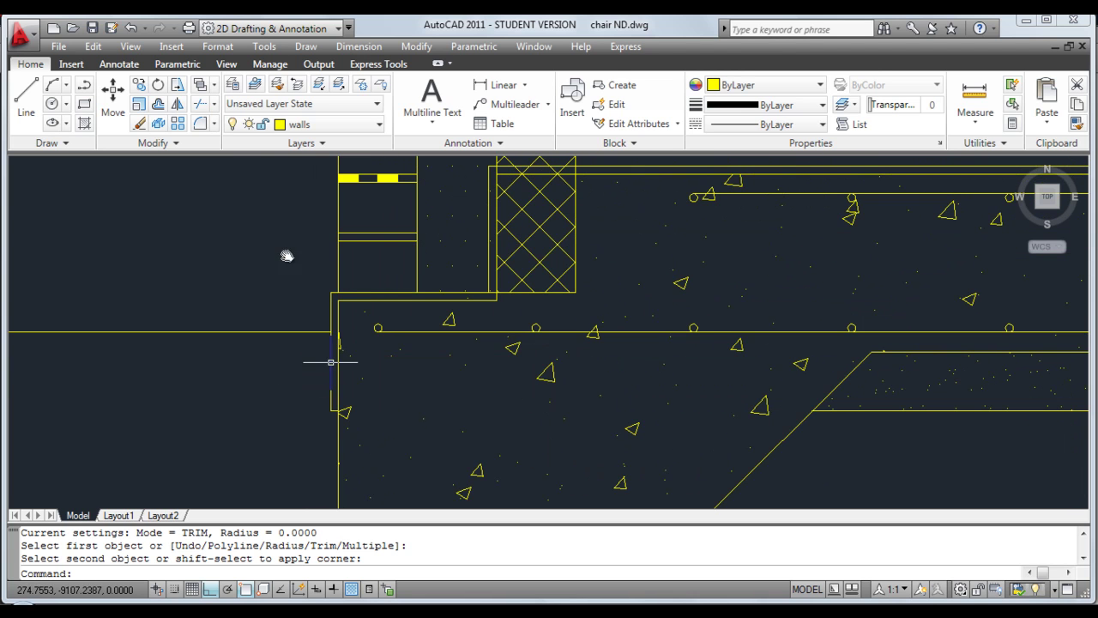
pyautogui.click(159, 104)
pyautogui.write('75')
pyautogui.press('Return')
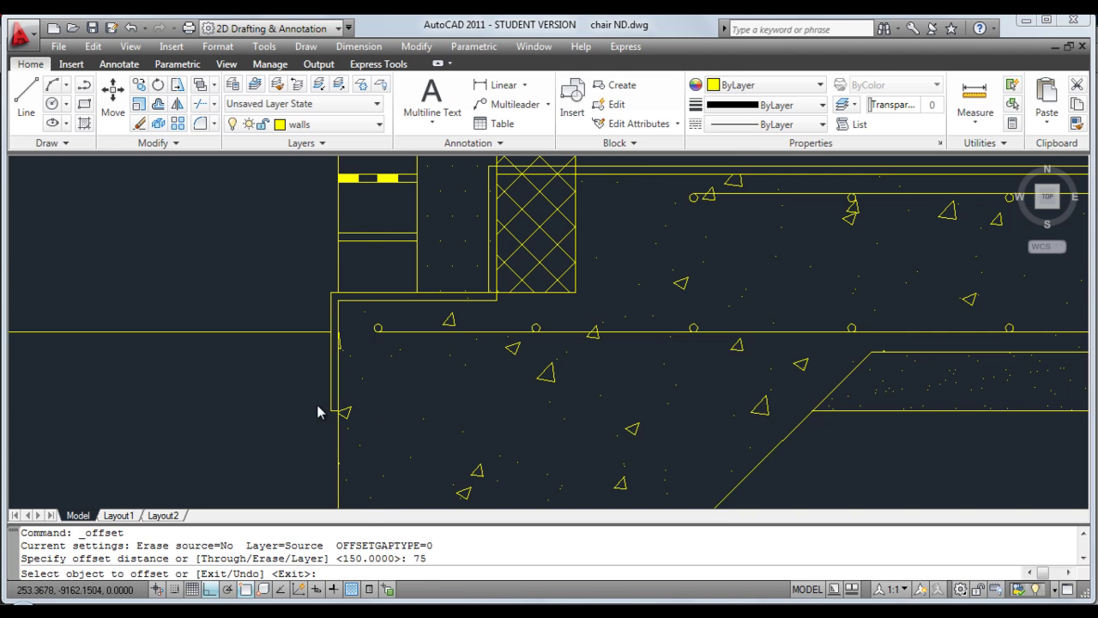
pyautogui.scroll(4, 317, 412)
pyautogui.click(352, 419)
pyautogui.click(351, 379)
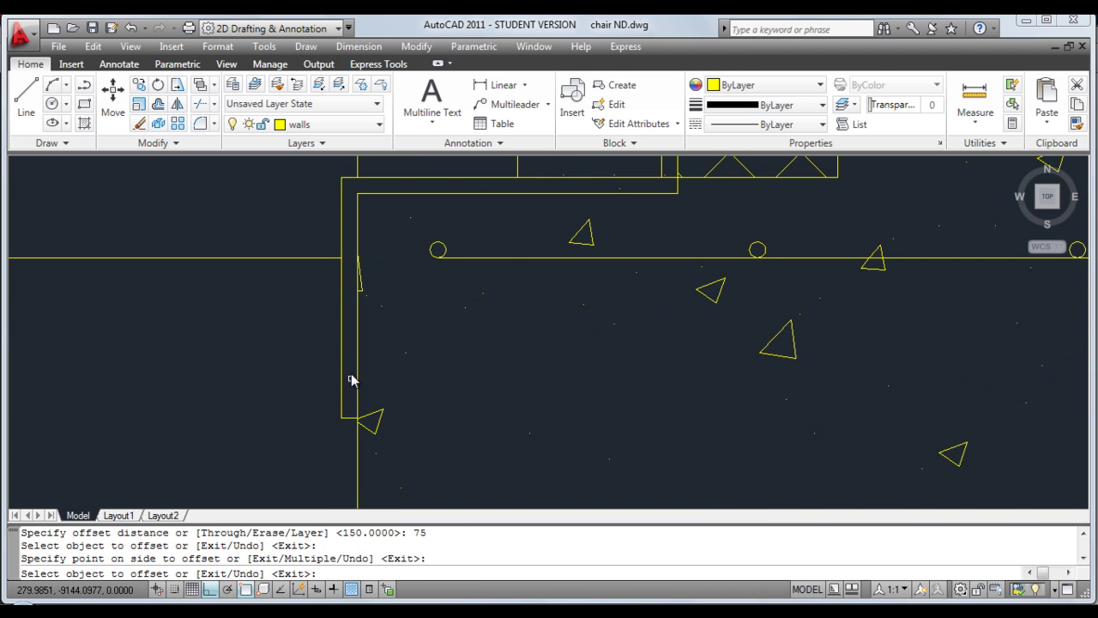
pyautogui.click(348, 423)
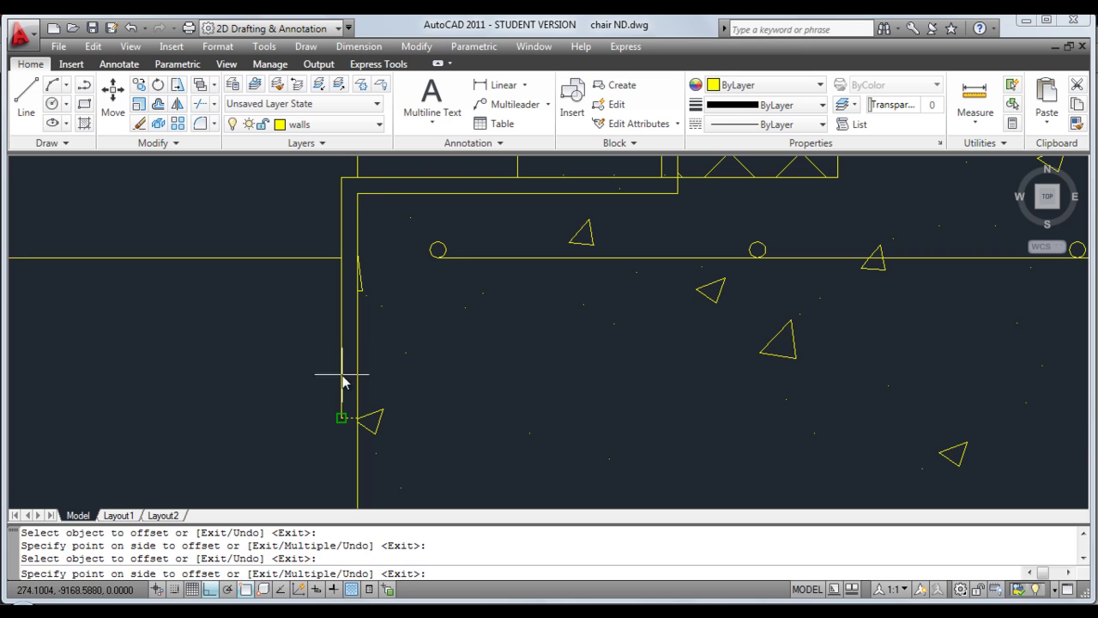
pyautogui.click(319, 346)
# Offset the membrane's outer vertical line twice inwards at 75 spacing to divide the horizontal run under the wall
pyautogui.scroll(-2, 310, 357)
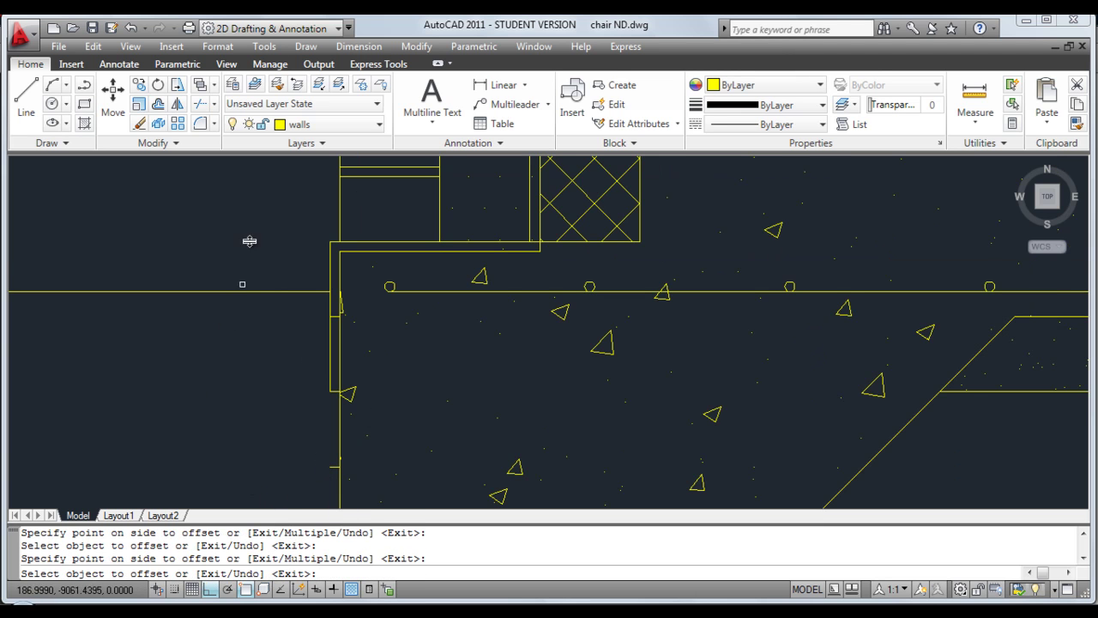
pyautogui.scroll(3, 248, 369)
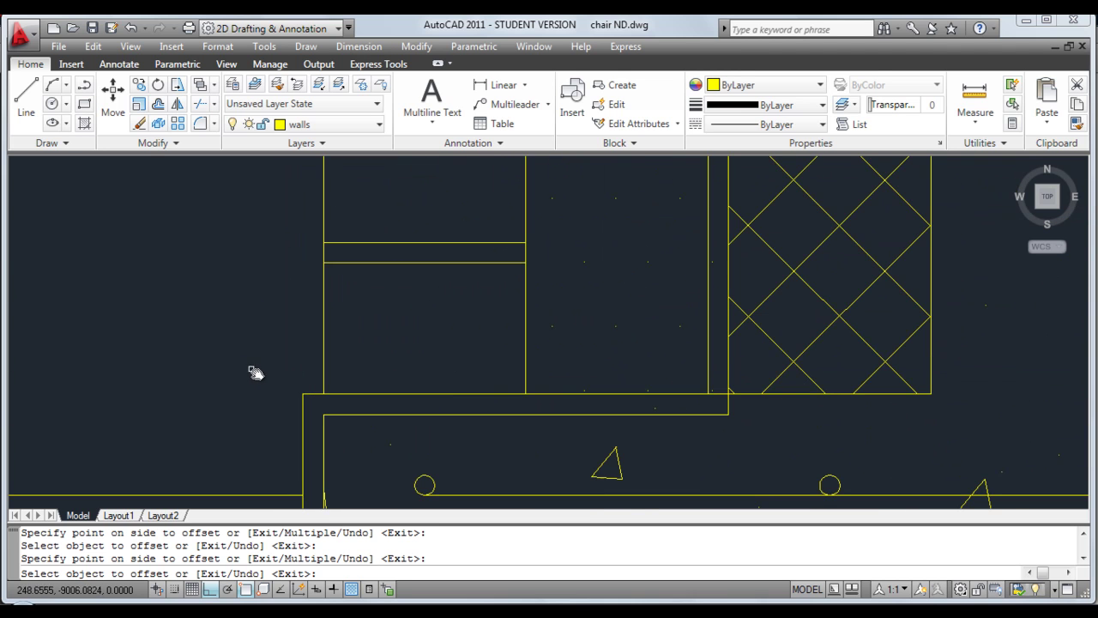
pyautogui.click(304, 414)
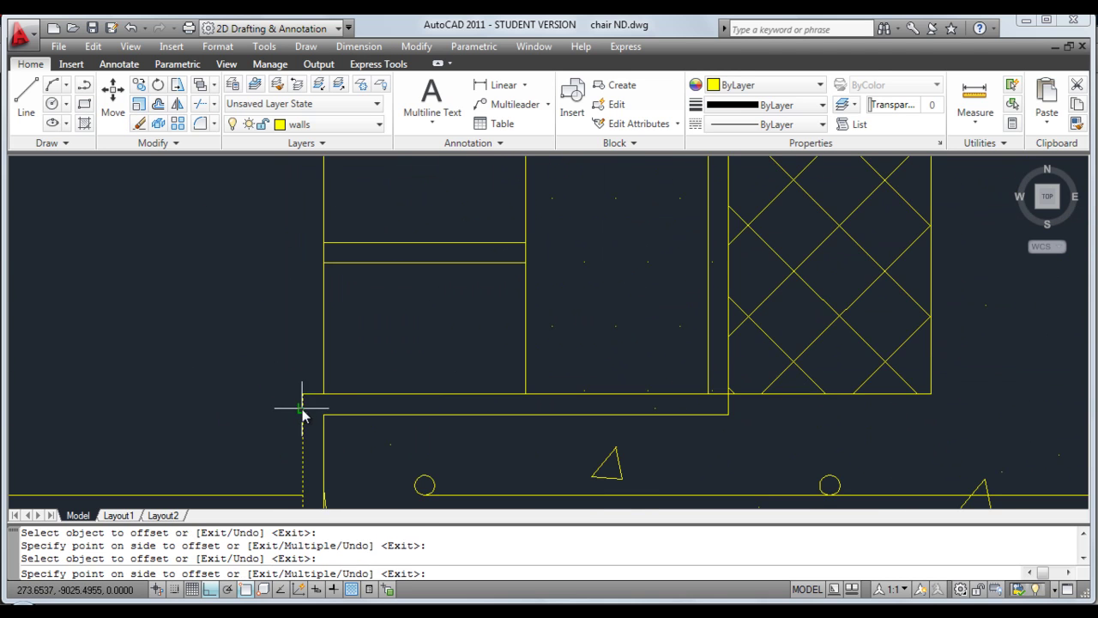
pyautogui.click(428, 369)
pyautogui.click(458, 408)
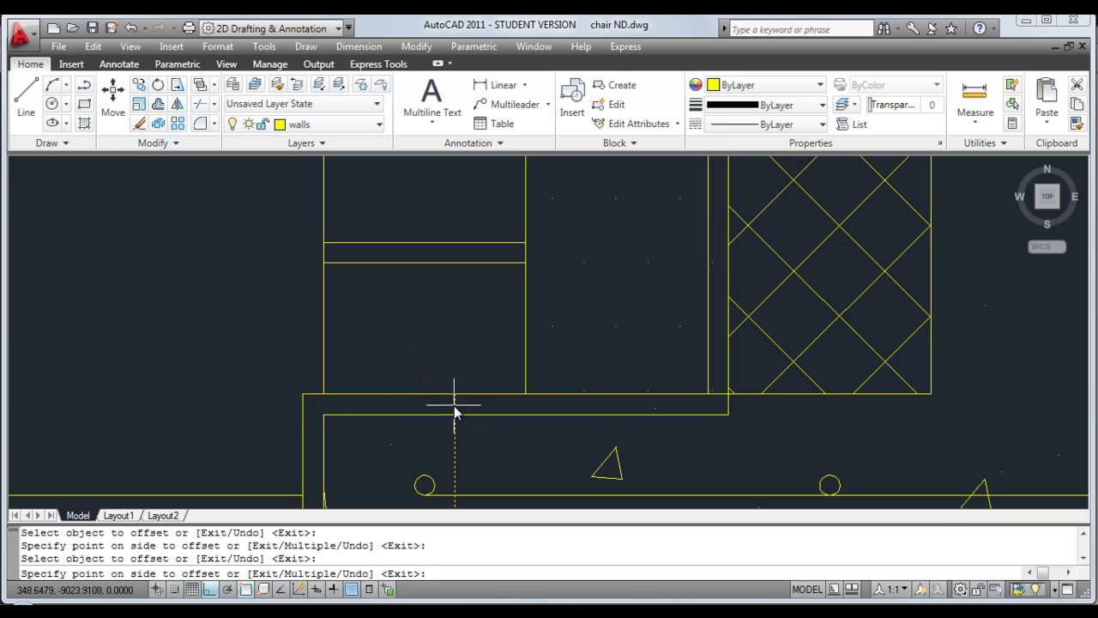
pyautogui.click(622, 357)
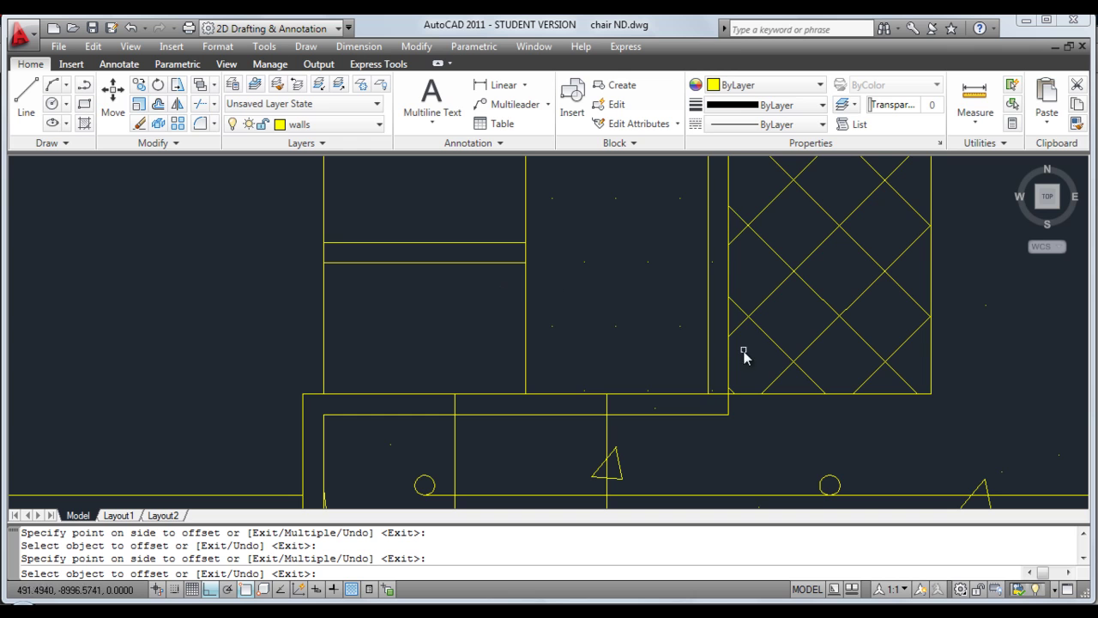
# Offset the membrane's lower horizontal line twice upwards at 75 spacing to divide the vertical run in the cavity
pyautogui.click(708, 413)
pyautogui.click(663, 308)
pyautogui.moveTo(664, 305); pyautogui.dragTo(620, 375, button='middle')
pyautogui.click(623, 366)
pyautogui.click(627, 286)
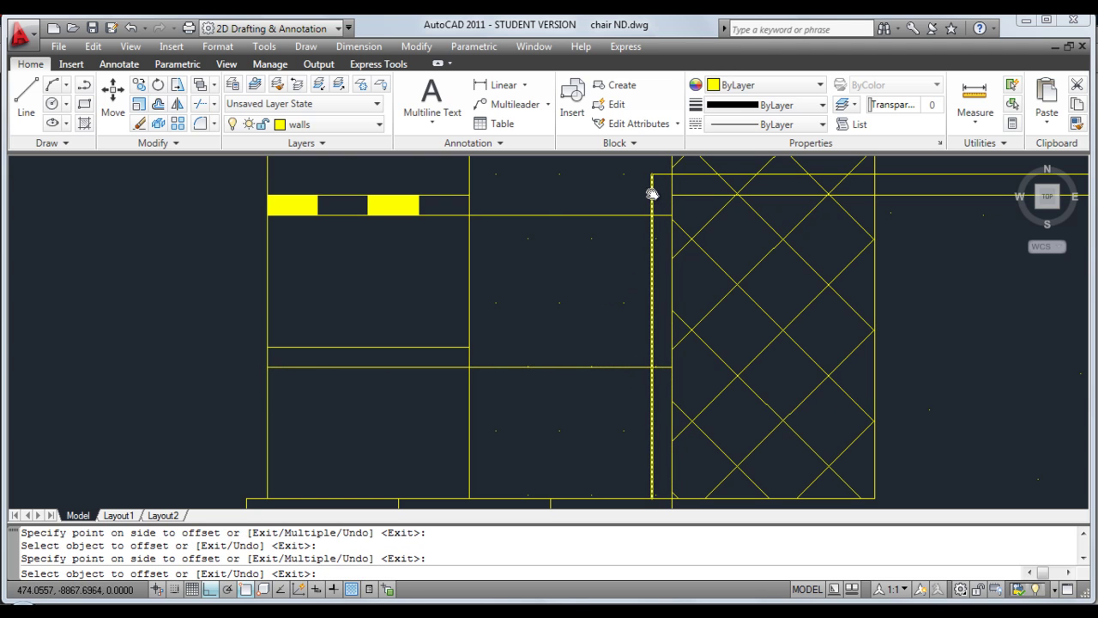
# Offset the membrane's vertical cavity line repeatedly towards the slab at 75 spacing, making eight division lines across the slab membrane
pyautogui.click(652, 193)
pyautogui.click(899, 289)
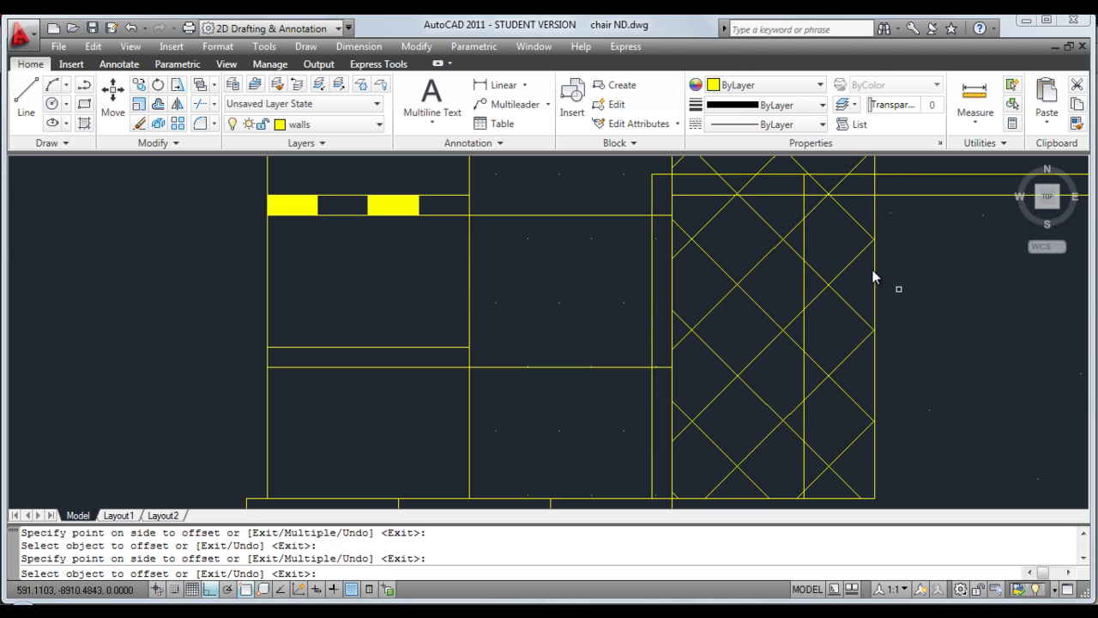
pyautogui.click(803, 237)
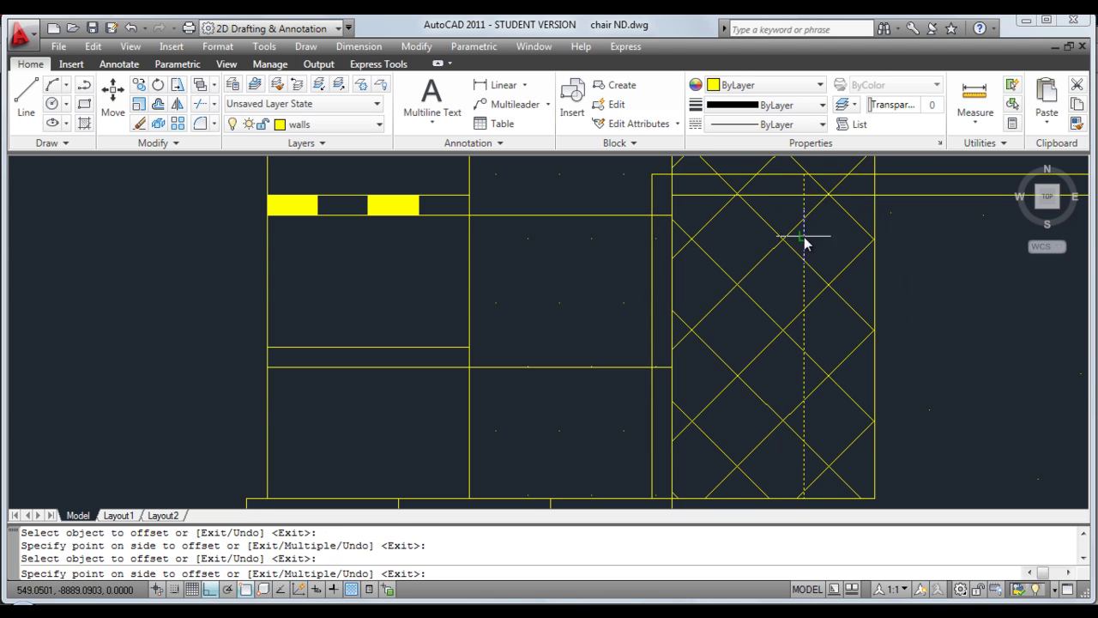
pyautogui.click(940, 290)
pyautogui.moveTo(907, 294)
pyautogui.mouseDown(button='middle')
pyautogui.moveTo(767, 275)
pyautogui.moveTo(642, 335)
pyautogui.mouseUp(button='middle')
pyautogui.click(622, 322)
pyautogui.click(794, 328)
pyautogui.click(776, 331)
pyautogui.click(913, 350)
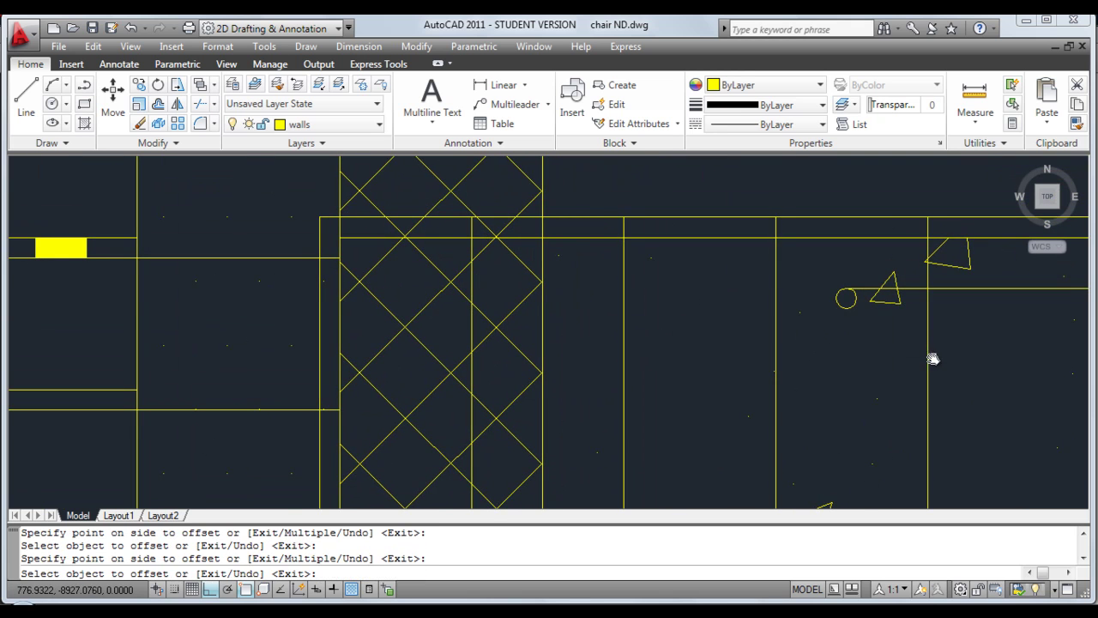
pyautogui.moveTo(932, 358); pyautogui.dragTo(662, 351, button='middle')
pyautogui.scroll(-5, 670, 349)
pyautogui.click(665, 351)
pyautogui.click(711, 357)
pyautogui.click(702, 354)
pyautogui.click(733, 361)
pyautogui.click(736, 362)
pyautogui.click(728, 363)
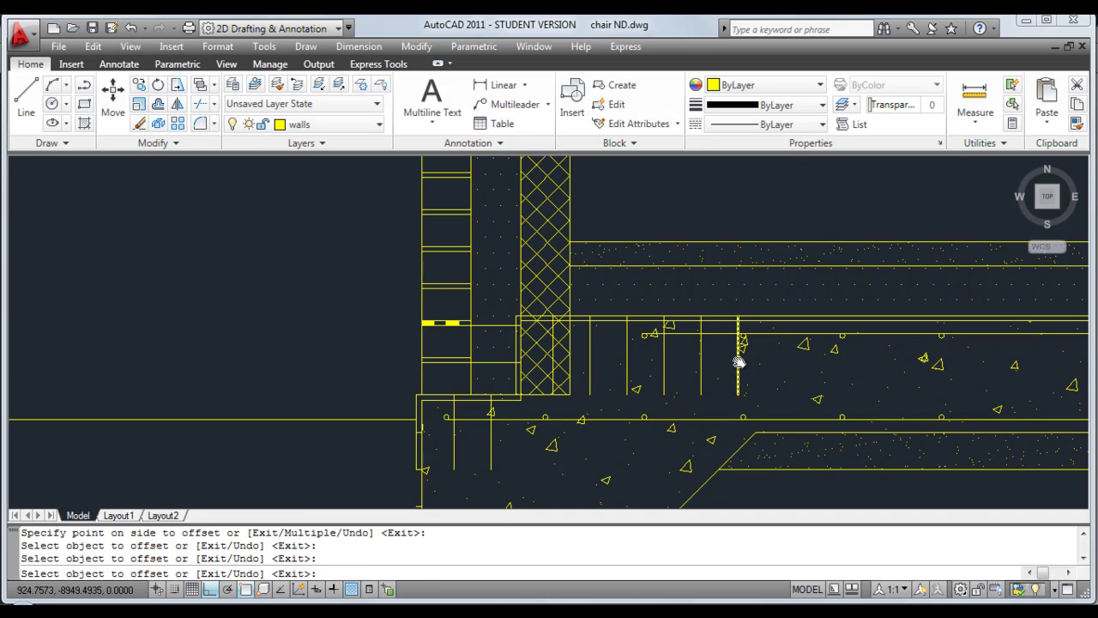
pyautogui.click(738, 362)
pyautogui.click(774, 363)
pyautogui.click(776, 363)
pyautogui.click(802, 363)
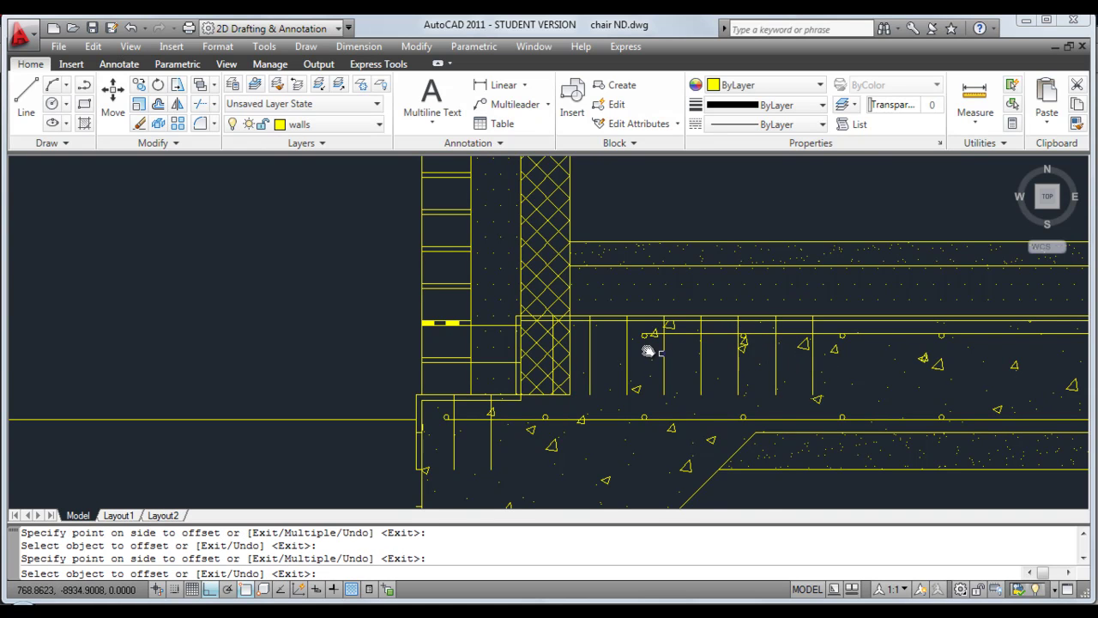
pyautogui.rightClick(647, 356)
pyautogui.click(677, 360)
# Fill the lowest section of the membrane's outer vertical strip with a Solid hatch
pyautogui.scroll(3, 412, 441)
pyautogui.moveTo(412, 441); pyautogui.dragTo(407, 177, button='middle')
pyautogui.scroll(-6, 403, 258)
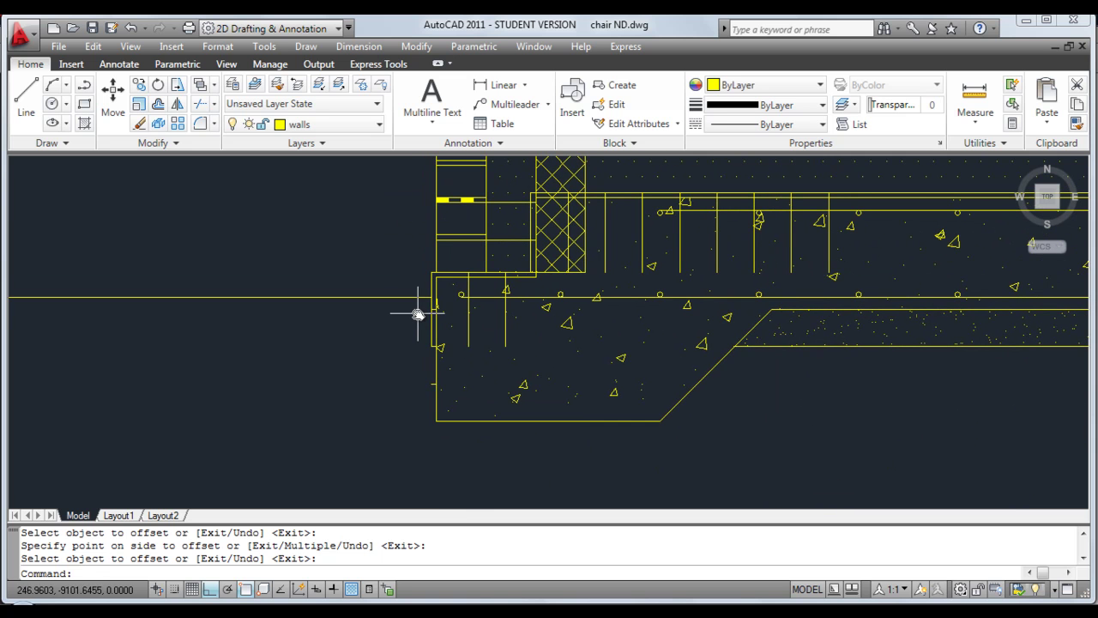
pyautogui.click(85, 124)
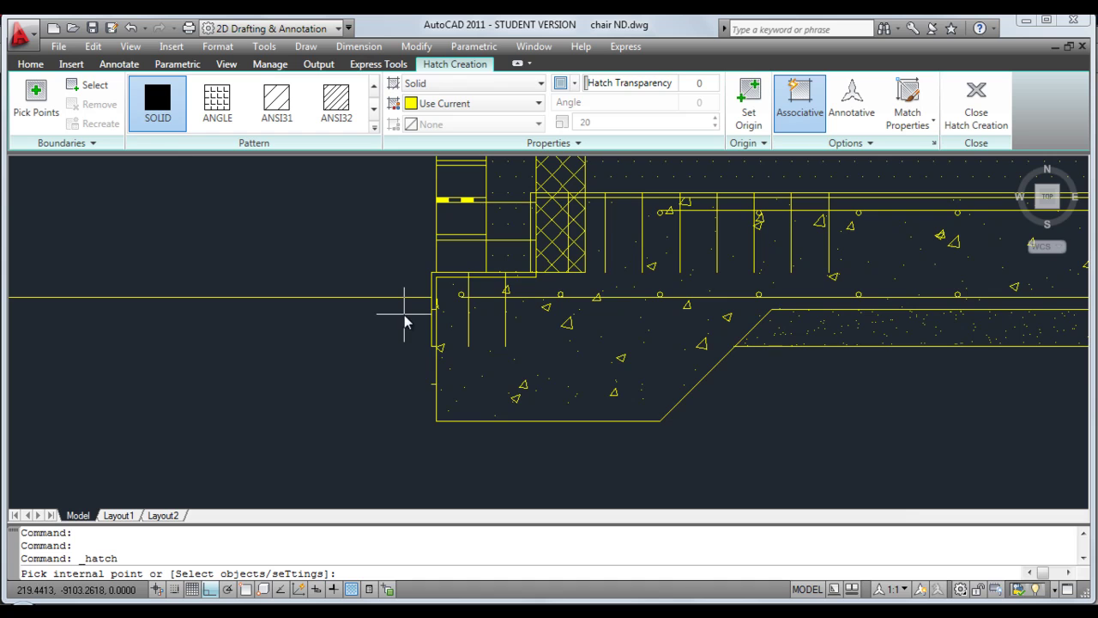
pyautogui.scroll(3, 426, 333)
pyautogui.click(436, 326)
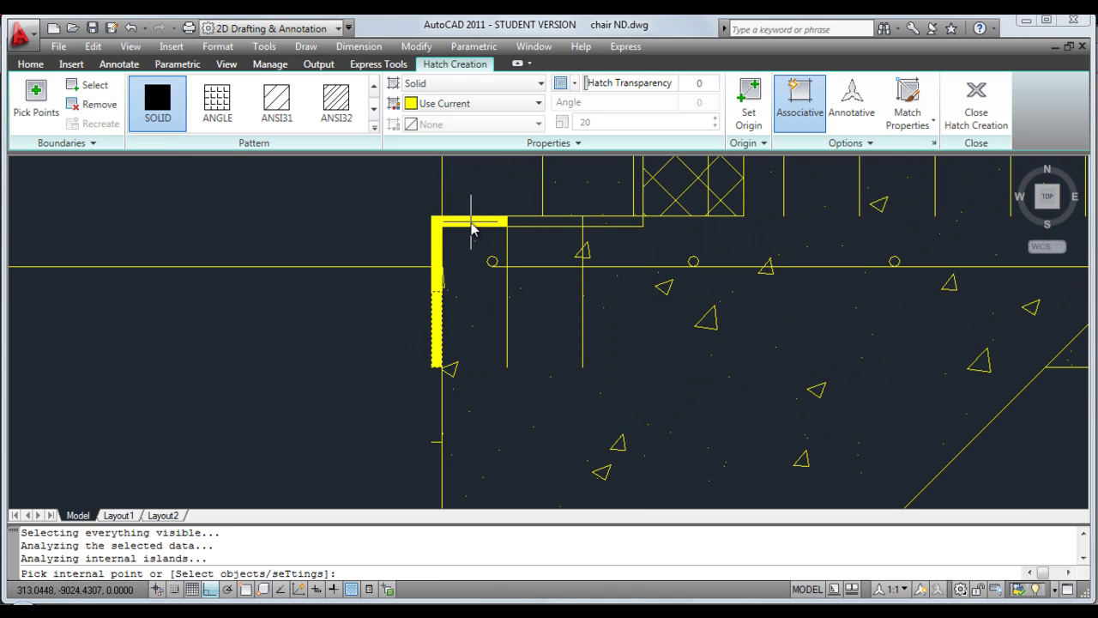
pyautogui.press('Escape')
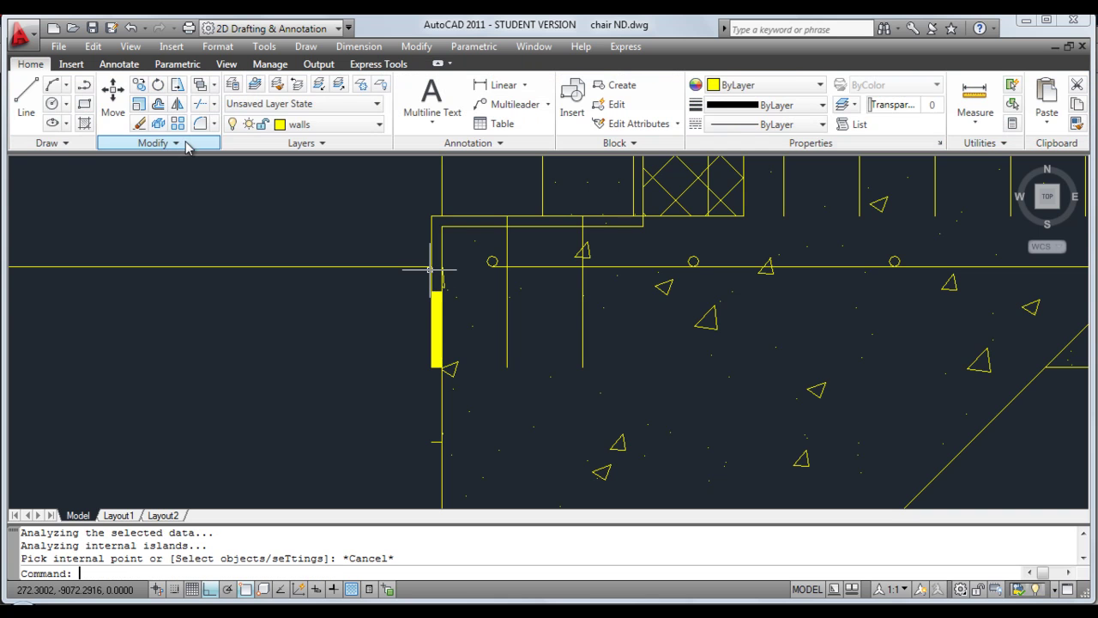
pyautogui.press('Escape')
pyautogui.press('Escape')
# Draw a short line across the membrane's outer corner, closing the horizontal run under the wall off from the vertical strip
pyautogui.click(20, 98)
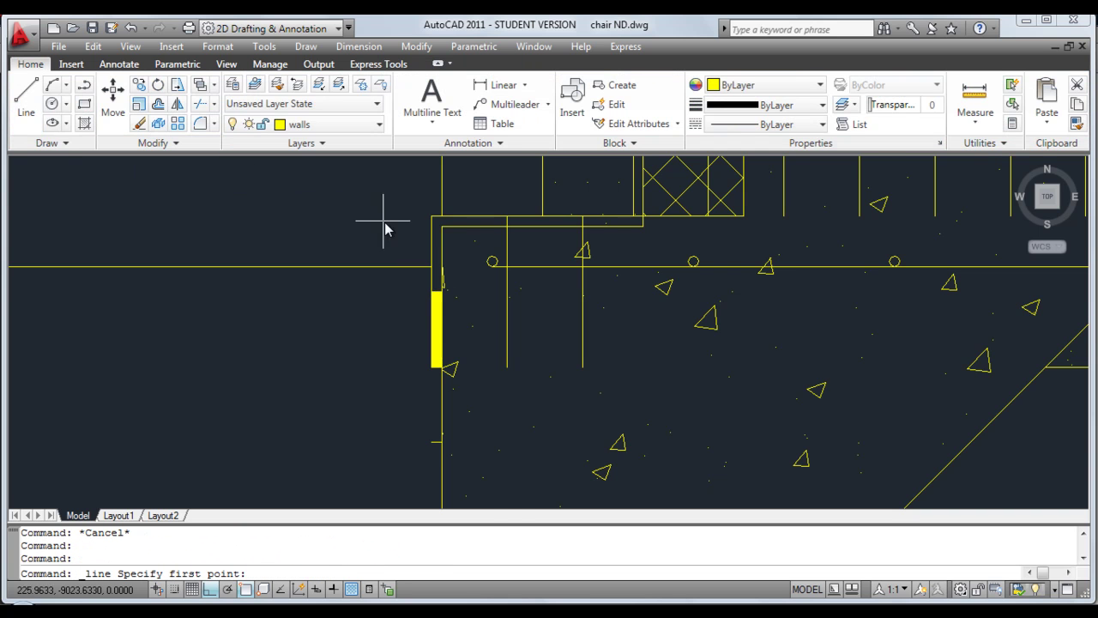
pyautogui.scroll(3, 386, 223)
pyautogui.click(495, 235)
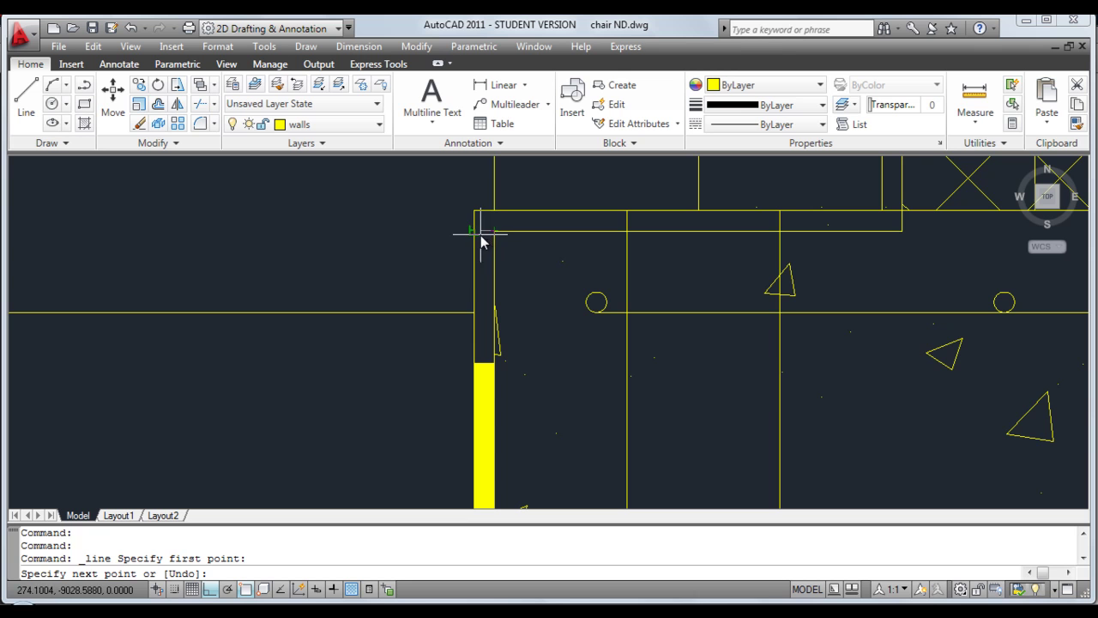
pyautogui.click(484, 238)
pyautogui.press('Return')
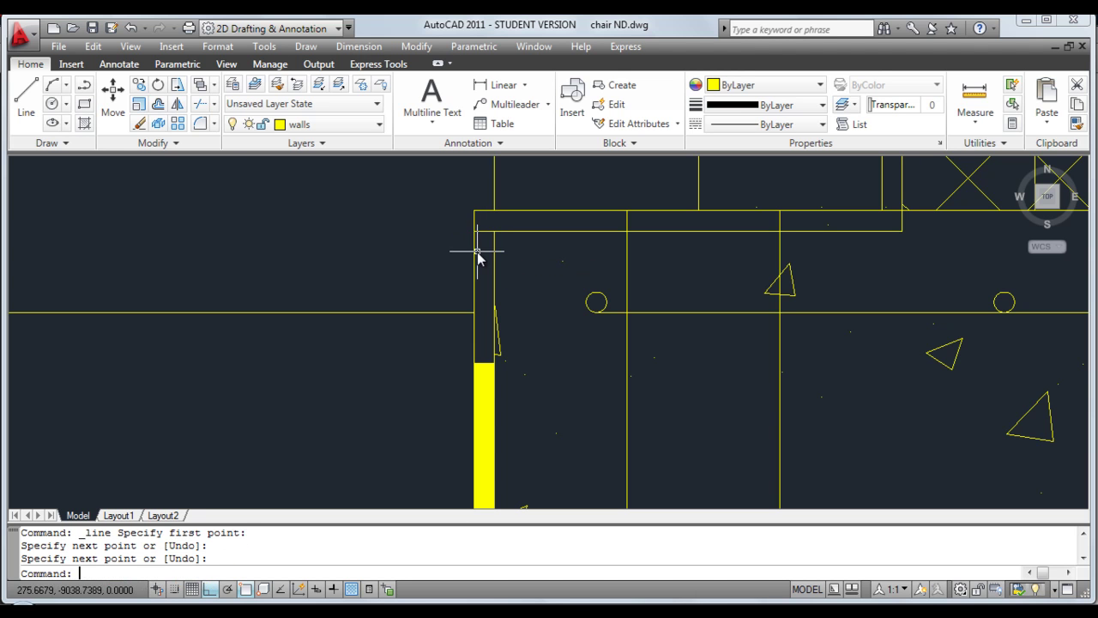
# Fill the two end sections of the membrane's horizontal run and the middle section of its vertical cavity run with a Solid hatch
pyautogui.click(84, 123)
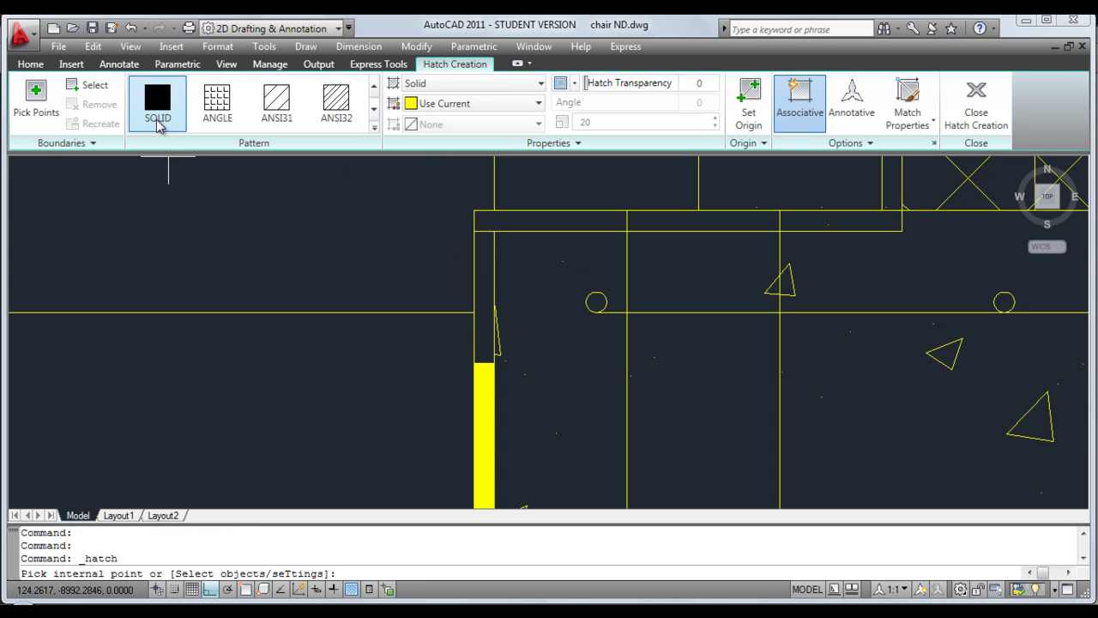
pyautogui.click(158, 124)
pyautogui.click(563, 221)
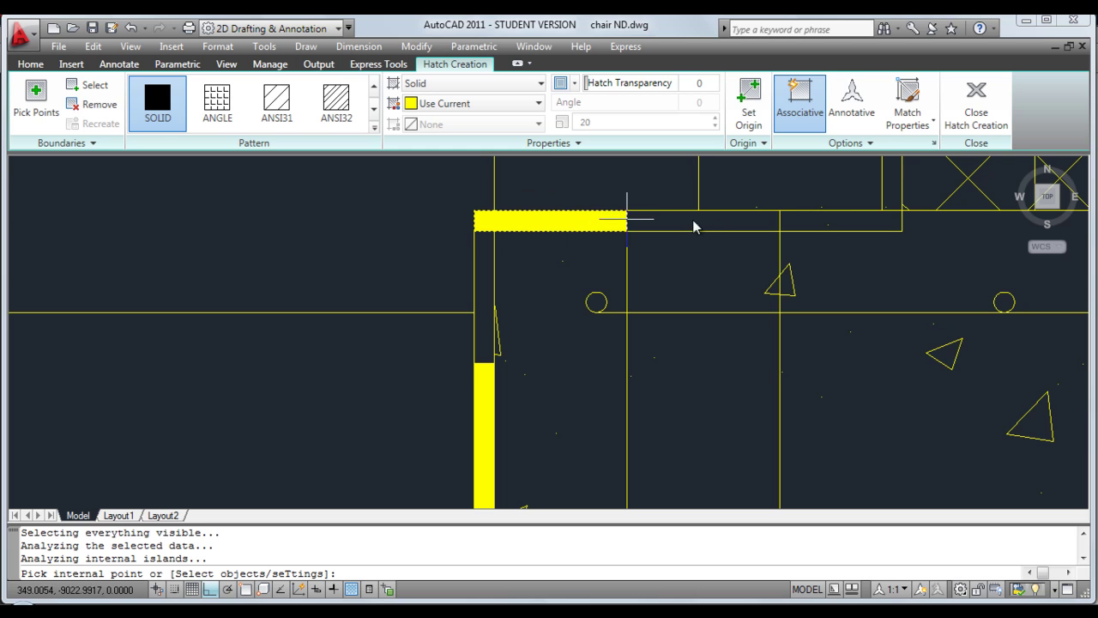
pyautogui.click(862, 221)
pyautogui.moveTo(863, 221)
pyautogui.mouseDown(button='middle')
pyautogui.moveTo(517, 483)
pyautogui.moveTo(495, 488)
pyautogui.mouseUp(button='middle')
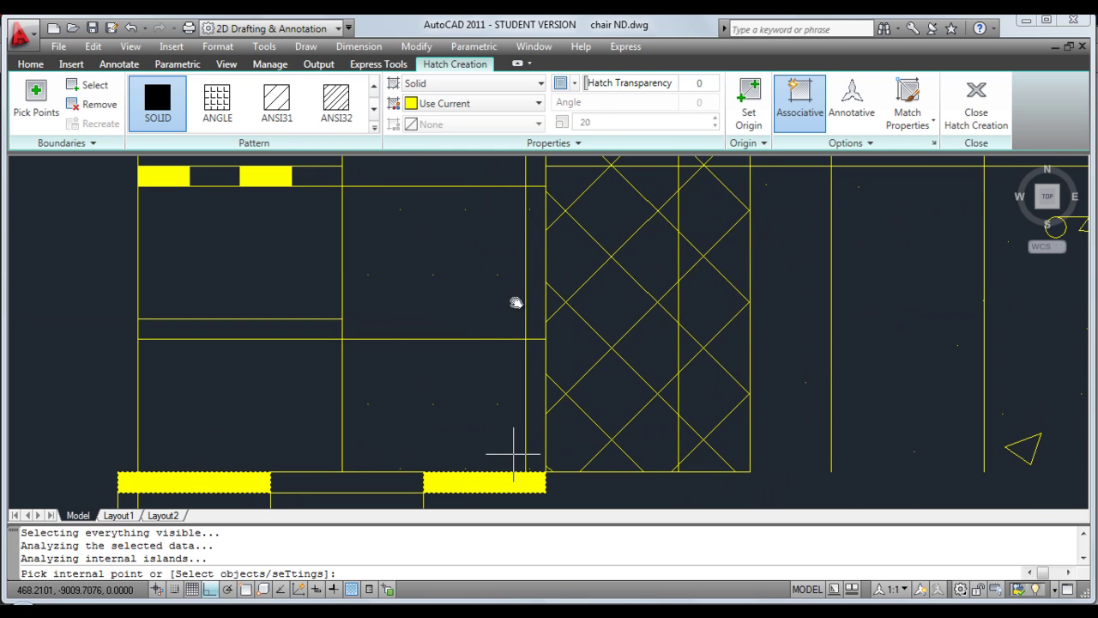
pyautogui.click(536, 237)
# Fill four alternate sections of the membrane across the slab with the Solid hatch, starting at the blockwork's inner cavity face
pyautogui.scroll(-2, 540, 232)
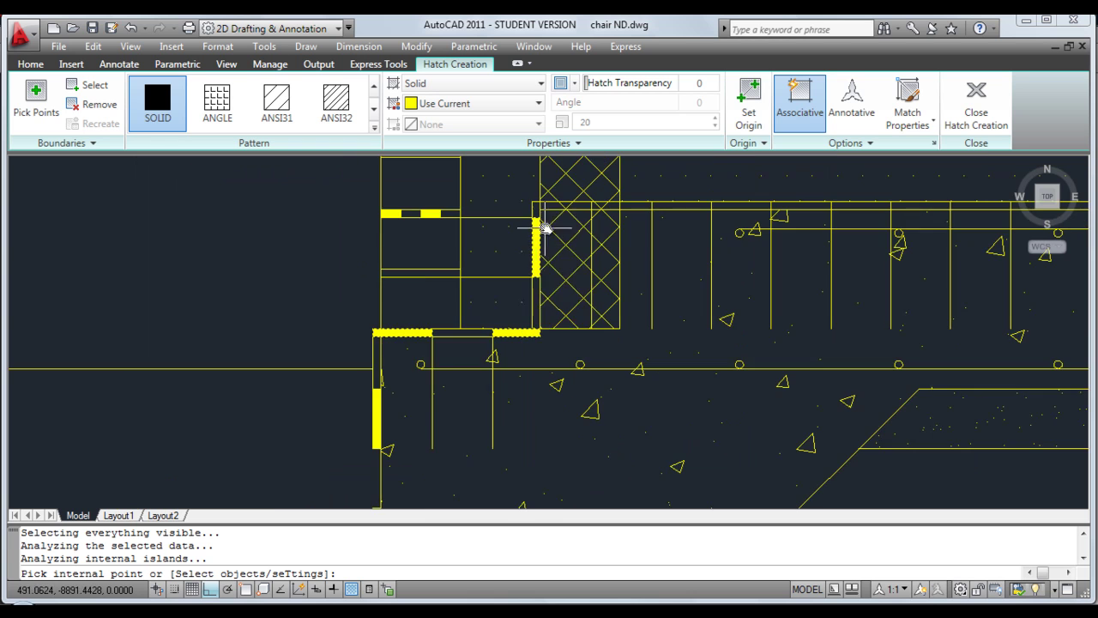
pyautogui.scroll(3, 564, 221)
pyautogui.click(532, 173)
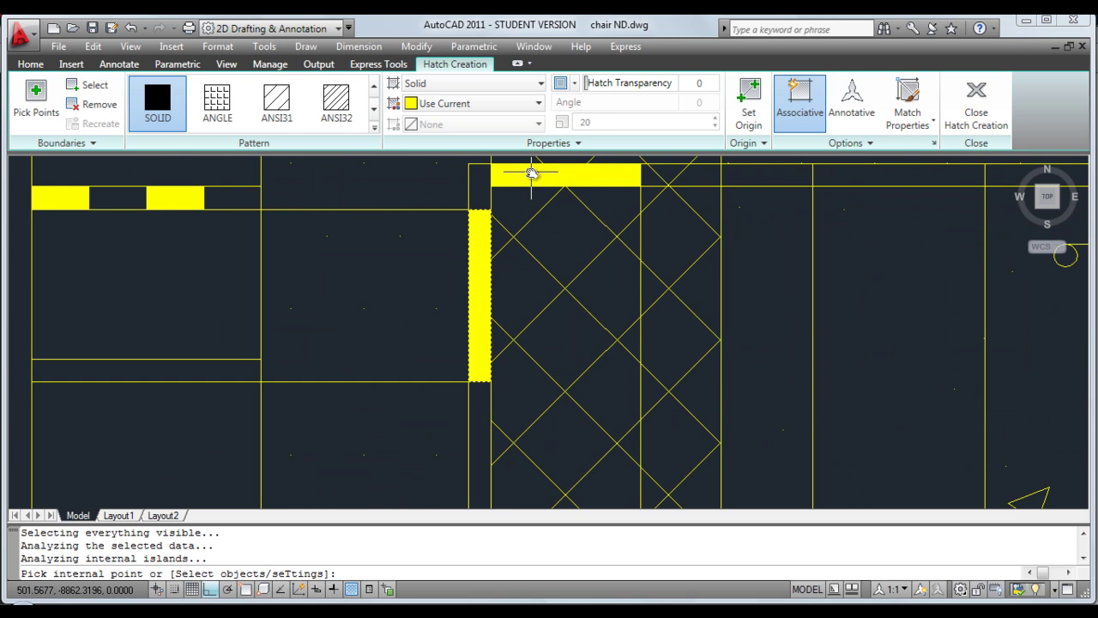
pyautogui.moveTo(780, 200); pyautogui.dragTo(663, 309, button='middle')
pyautogui.click(756, 291)
pyautogui.moveTo(899, 312)
pyautogui.mouseDown(button='middle')
pyautogui.moveTo(357, 289)
pyautogui.moveTo(347, 306)
pyautogui.mouseUp(button='middle')
pyautogui.click(542, 279)
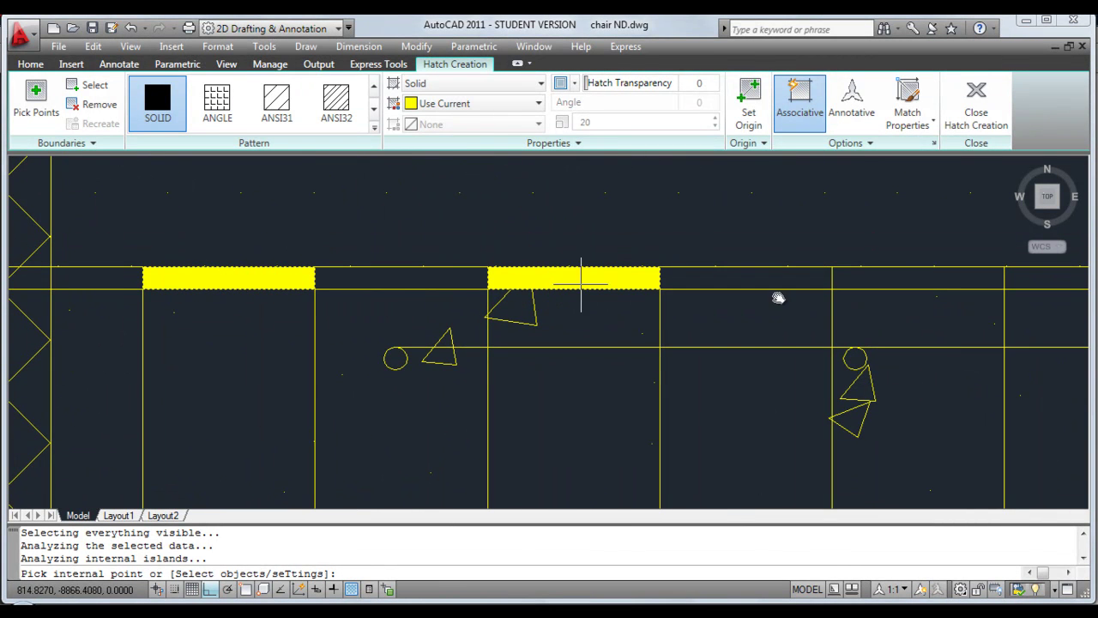
pyautogui.click(978, 283)
pyautogui.moveTo(820, 305); pyautogui.dragTo(404, 349, button='middle')
pyautogui.moveTo(580, 321); pyautogui.dragTo(314, 351, button='middle')
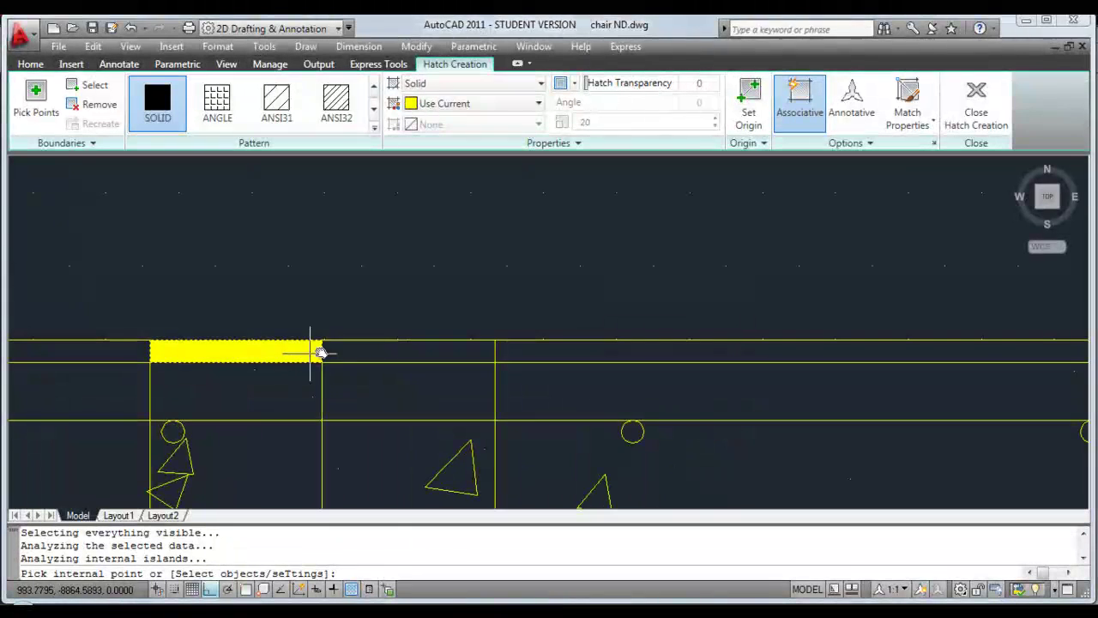
pyautogui.press('Return')
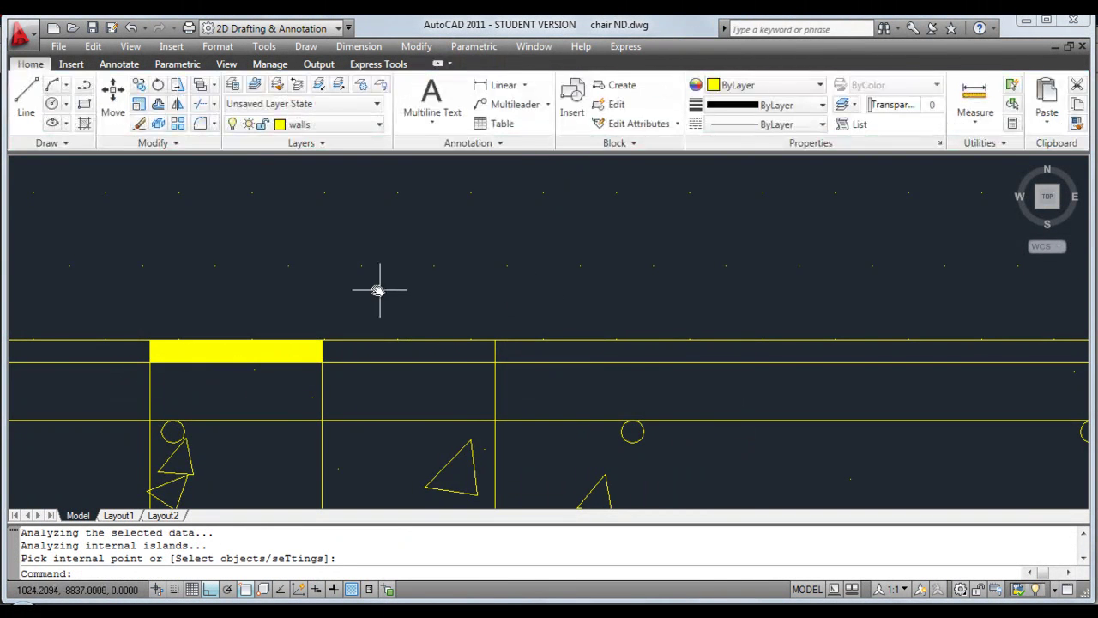
# Erase the twelve offset division lines below the wall, across the cavity and along the slab membrane
pyautogui.scroll(-5, 376, 289)
pyautogui.moveTo(376, 289)
pyautogui.mouseDown(button='middle')
pyautogui.moveTo(652, 269)
pyautogui.moveTo(708, 276)
pyautogui.mouseUp(button='middle')
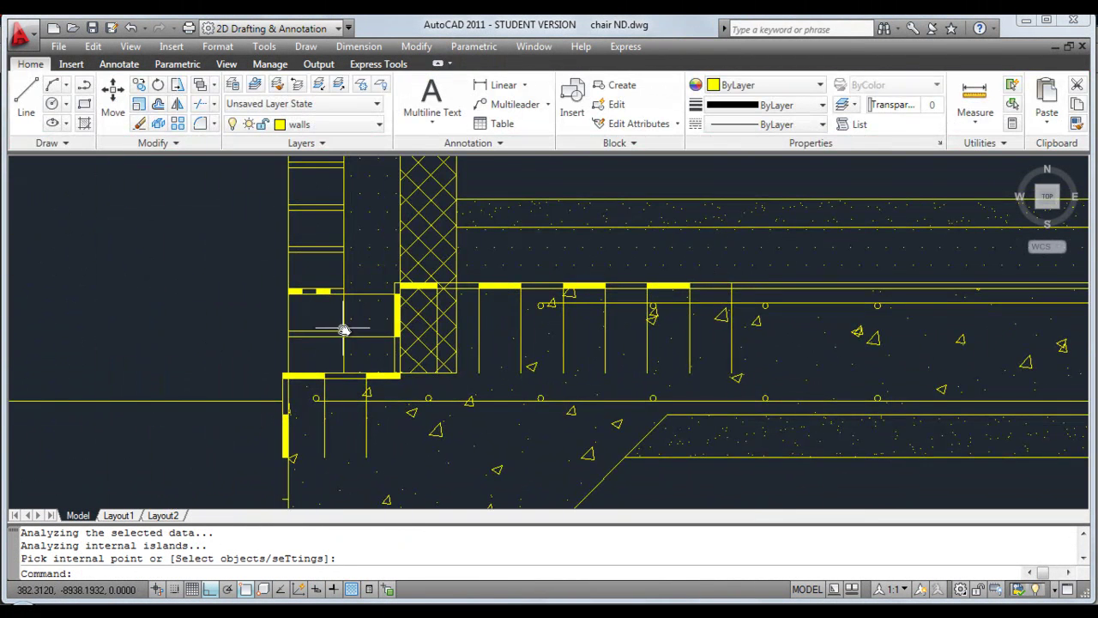
pyautogui.click(139, 123)
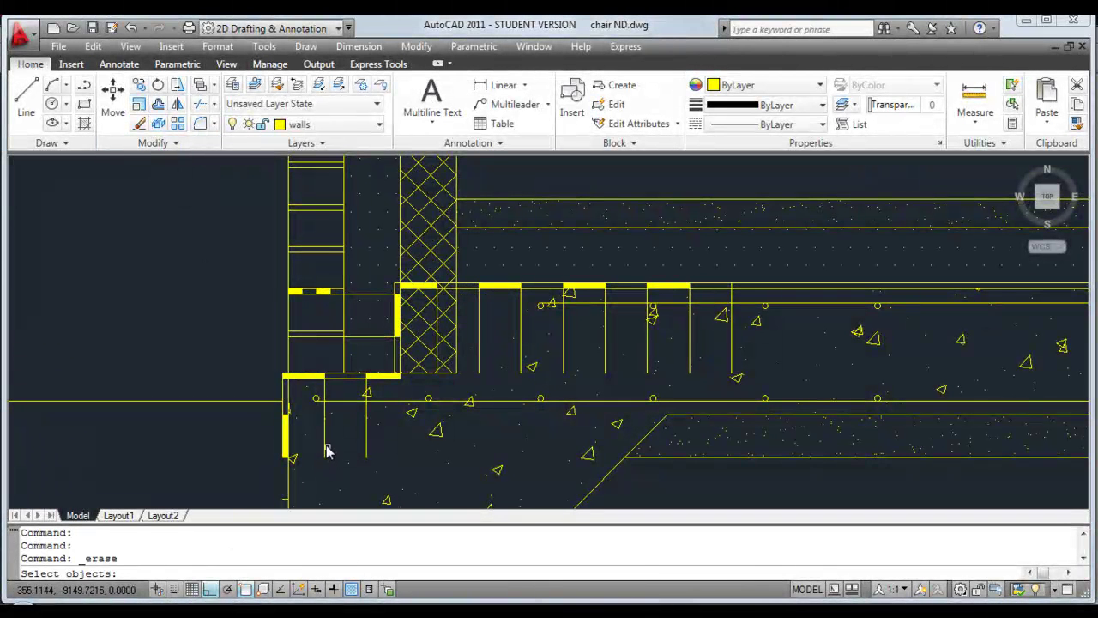
pyautogui.click(325, 444)
pyautogui.click(366, 421)
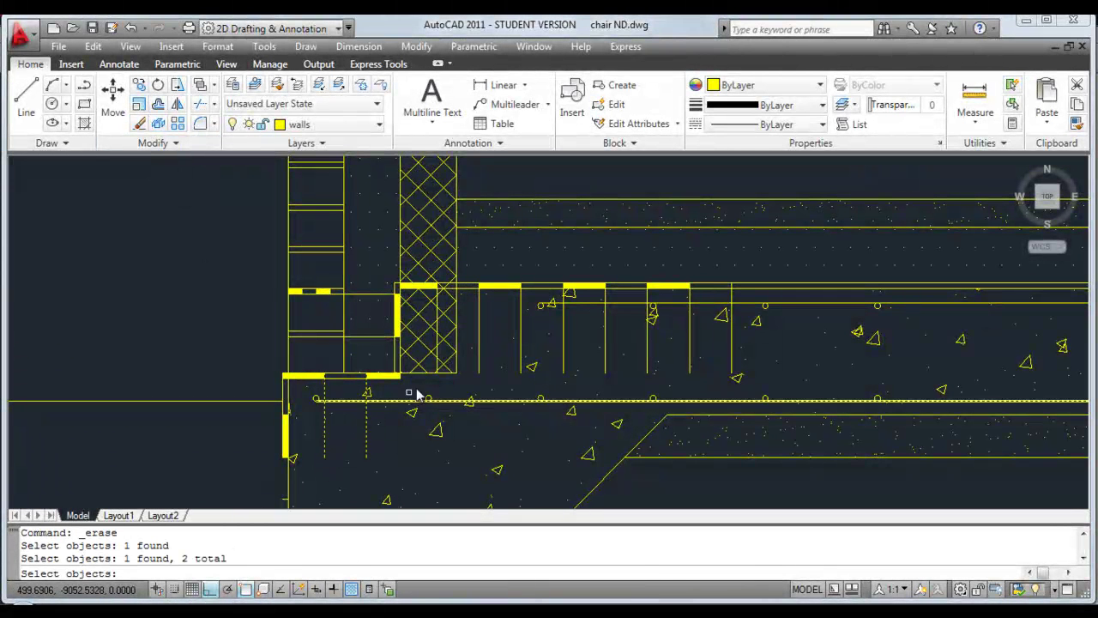
pyautogui.click(377, 338)
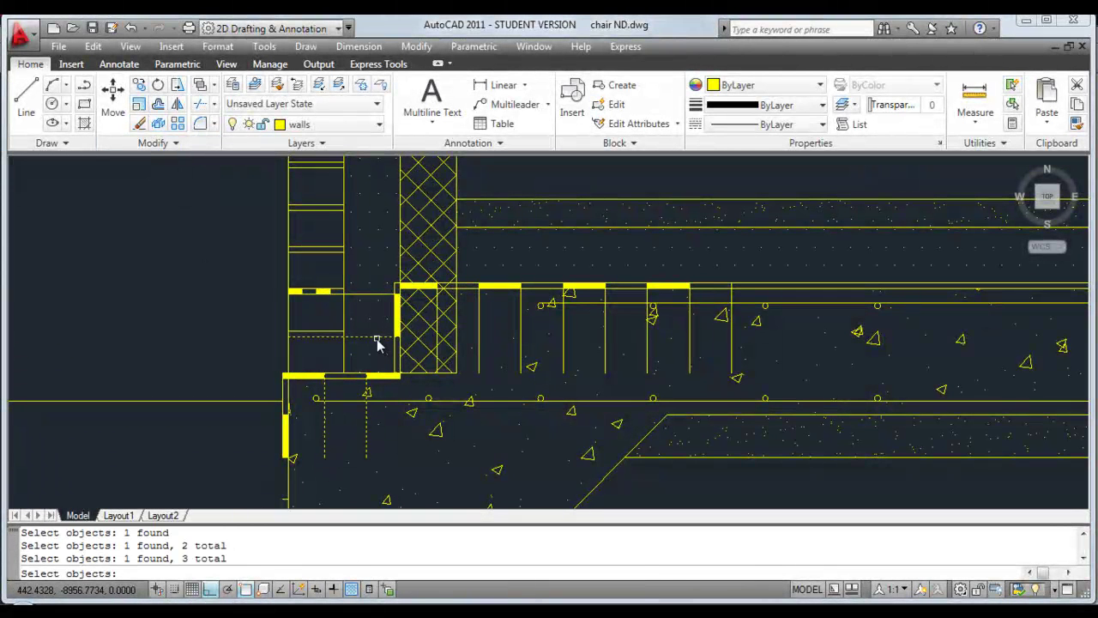
pyautogui.click(375, 294)
pyautogui.scroll(6, 408, 300)
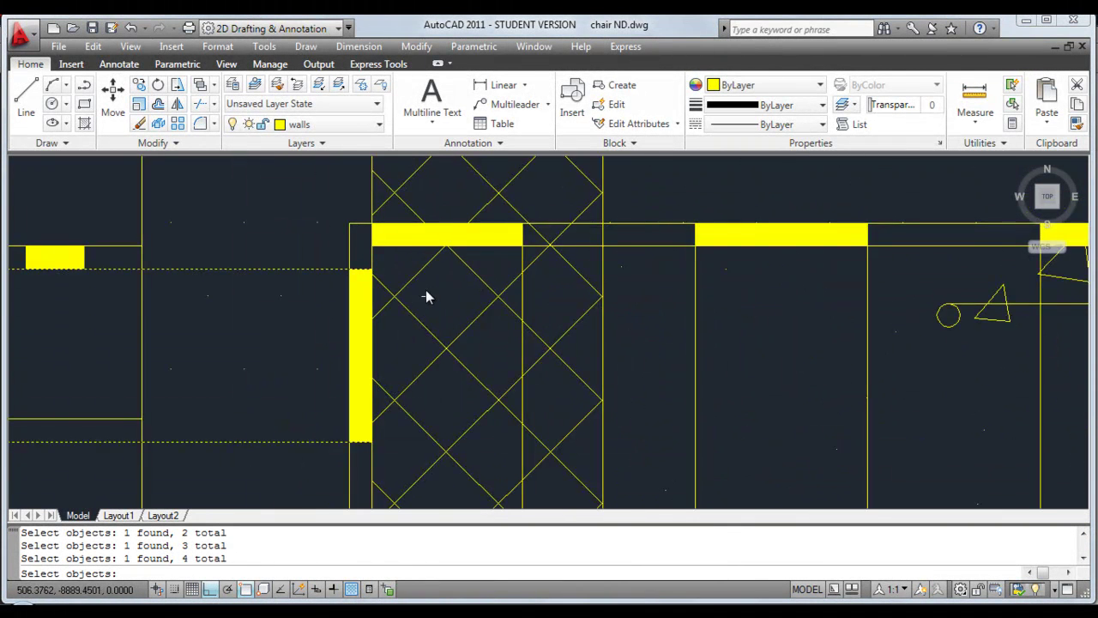
pyautogui.click(520, 297)
pyautogui.click(695, 275)
pyautogui.click(866, 301)
pyautogui.scroll(-3, 865, 301)
pyautogui.moveTo(921, 365)
pyautogui.mouseDown(button='middle')
pyautogui.moveTo(562, 328)
pyautogui.moveTo(447, 361)
pyautogui.mouseUp(button='middle')
pyautogui.click(529, 392)
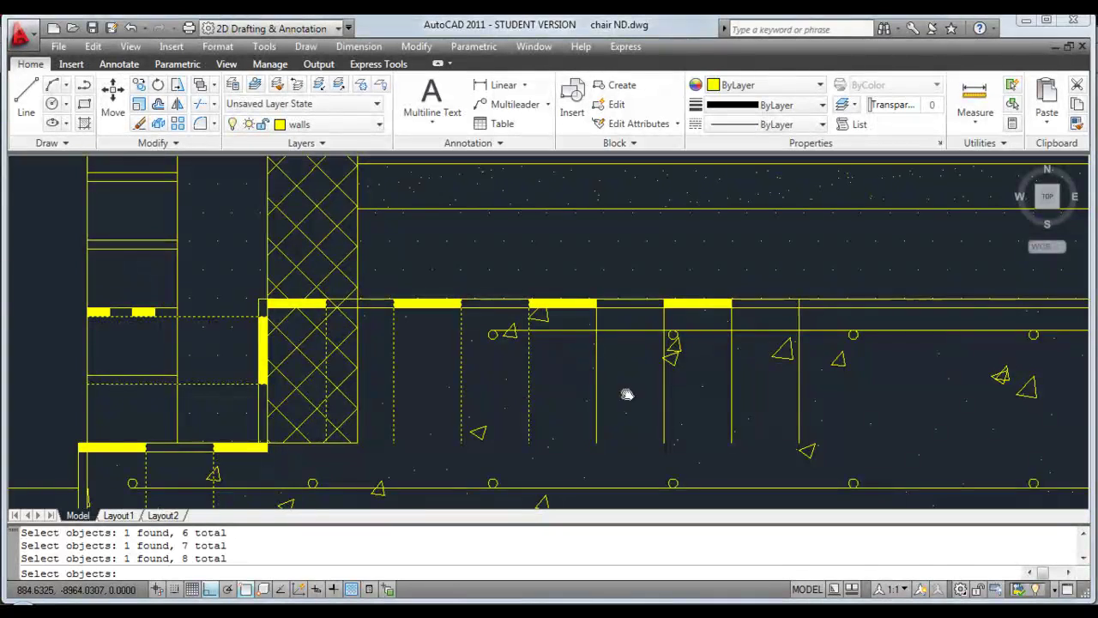
pyautogui.click(596, 403)
pyautogui.click(663, 396)
pyautogui.click(732, 389)
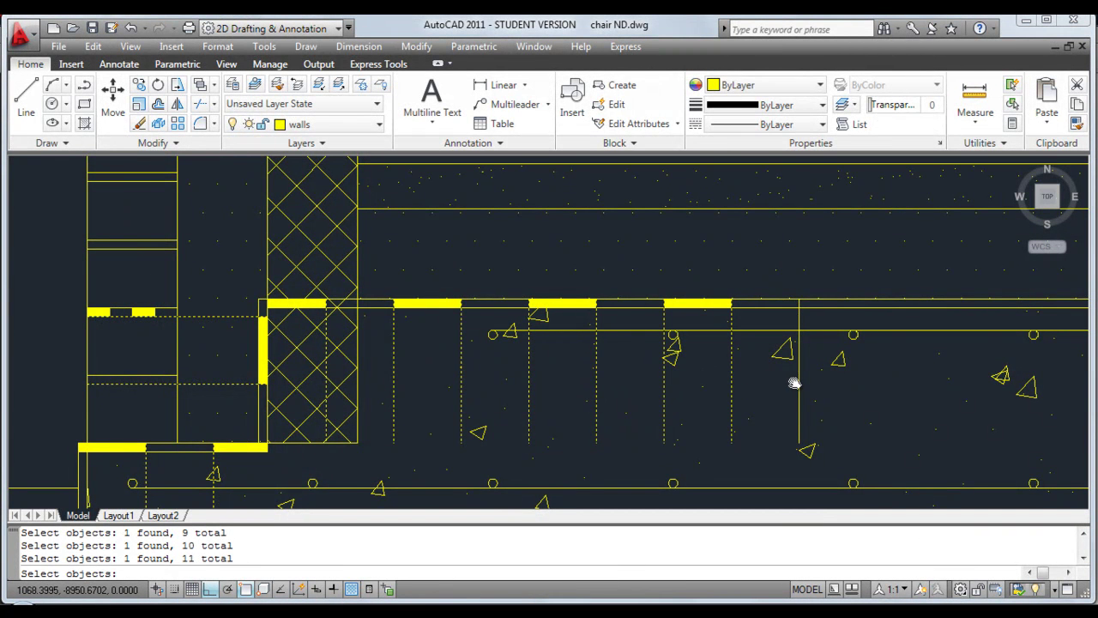
pyautogui.click(798, 381)
pyautogui.press('Return')
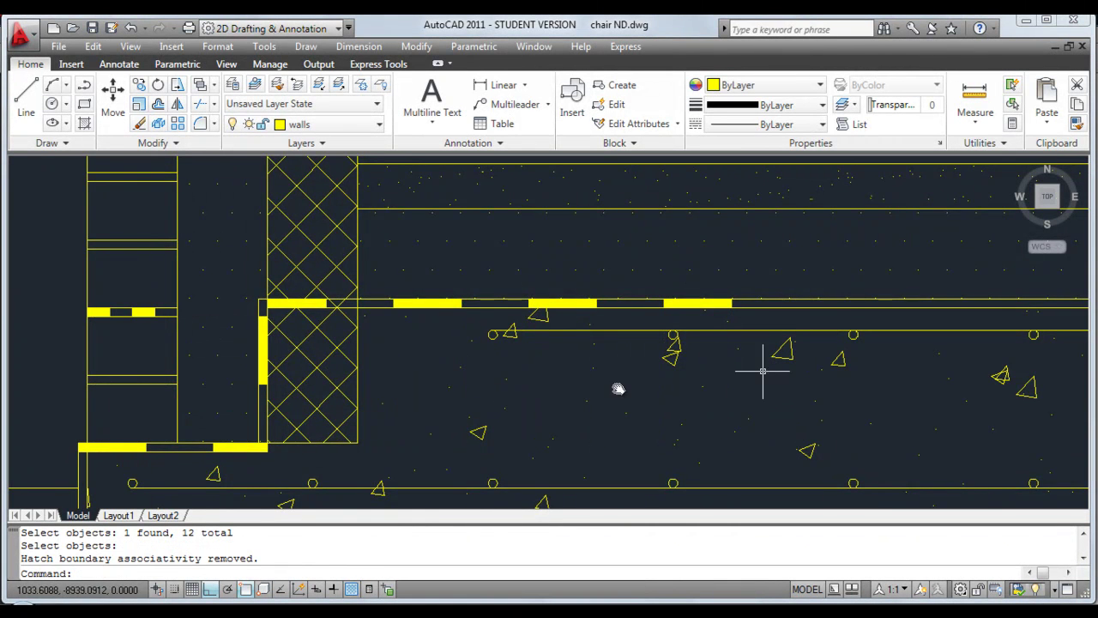
# Fill the slab's reinforcement bar circles with a Solid hatch, six in the lower row and four in the upper row
pyautogui.moveTo(454, 380)
pyautogui.mouseDown(button='middle')
pyautogui.moveTo(706, 269)
pyautogui.moveTo(619, 310)
pyautogui.mouseUp(button='middle')
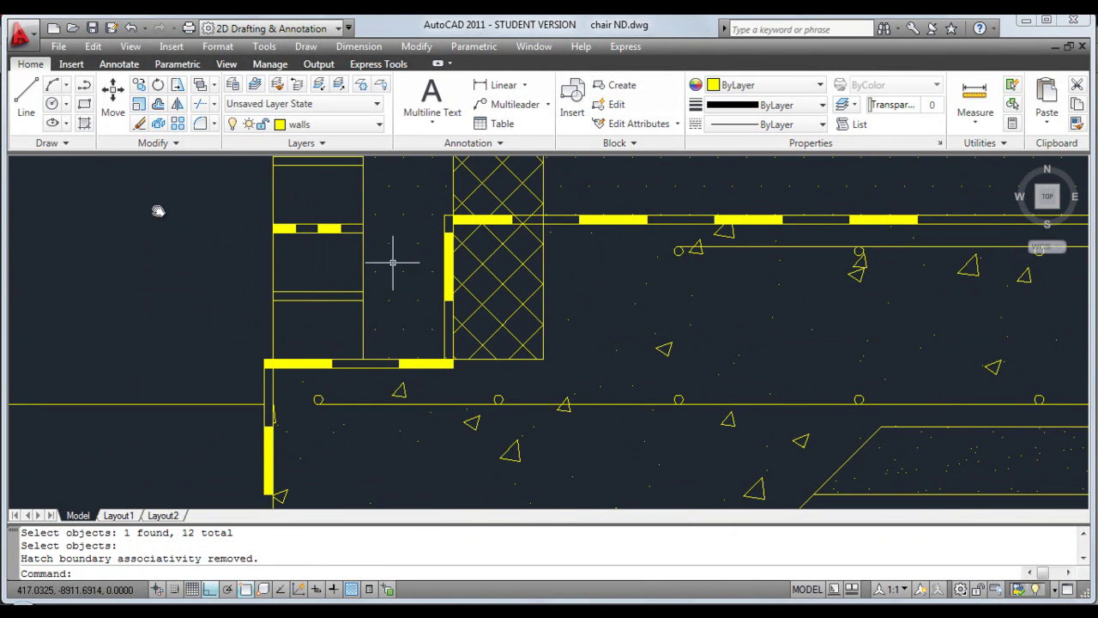
pyautogui.click(85, 124)
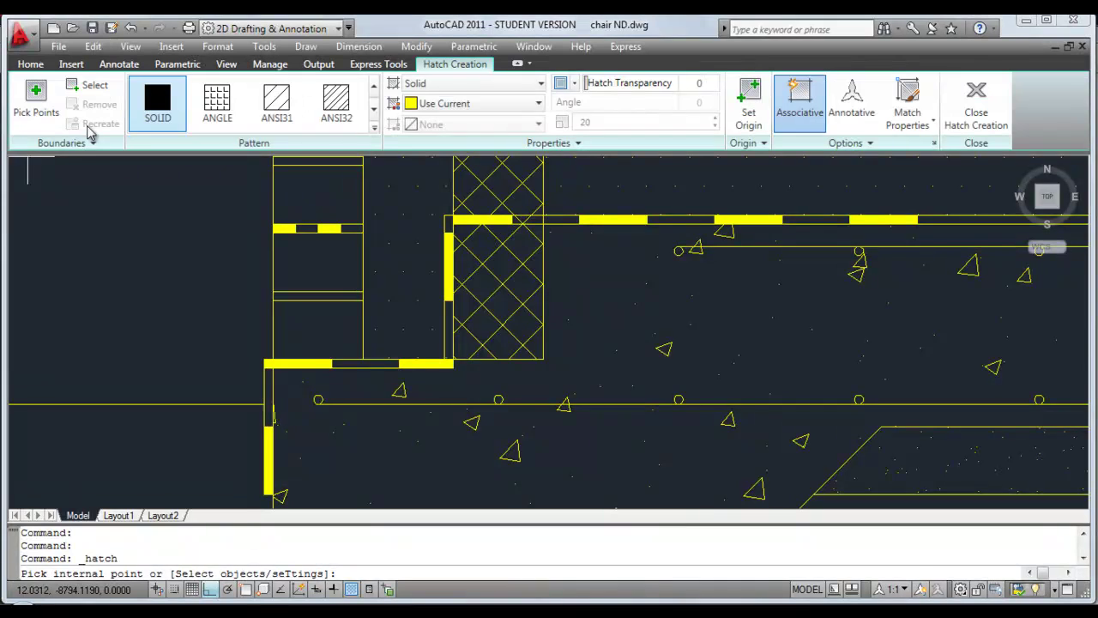
pyautogui.click(154, 104)
pyautogui.scroll(3, 318, 429)
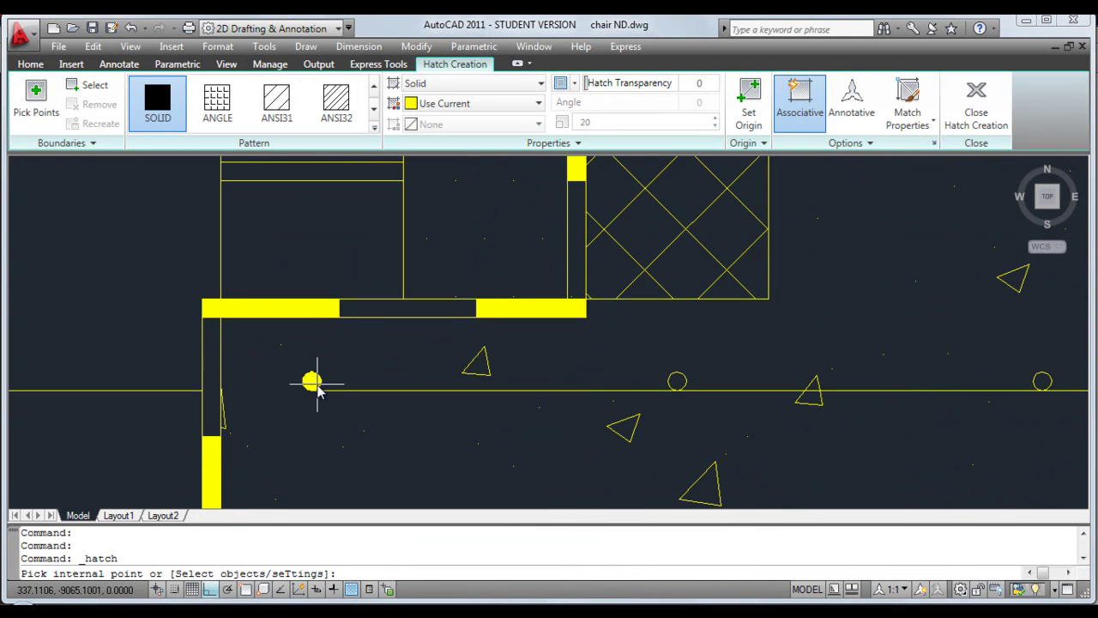
pyautogui.click(311, 381)
pyautogui.click(677, 381)
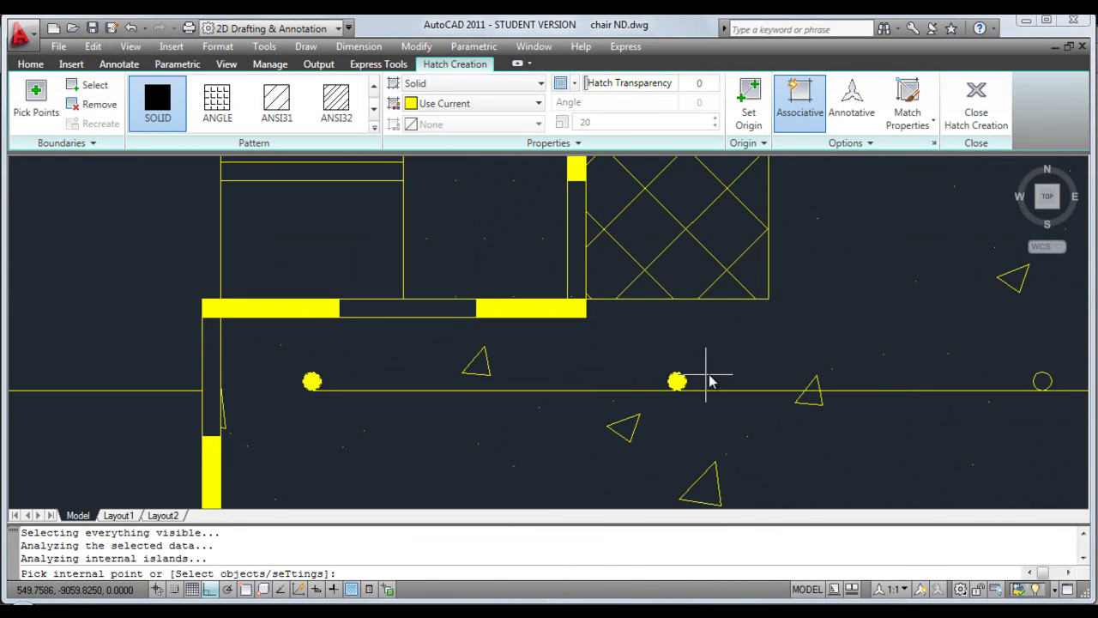
pyautogui.scroll(-3, 748, 375)
pyautogui.moveTo(313, 525); pyautogui.dragTo(326, 450, button='middle')
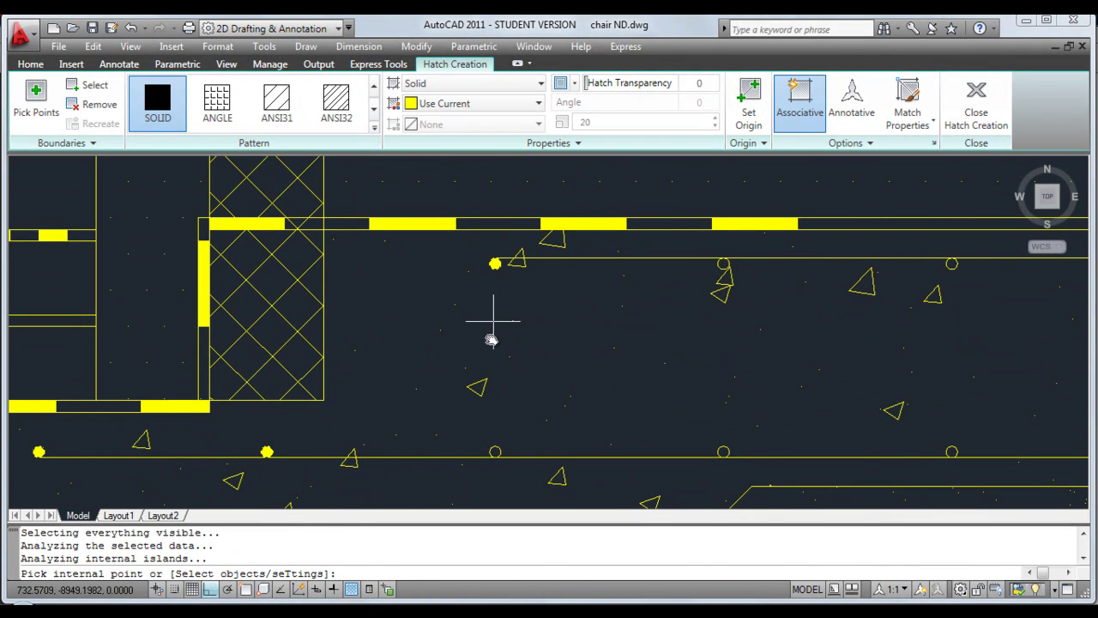
pyautogui.click(496, 452)
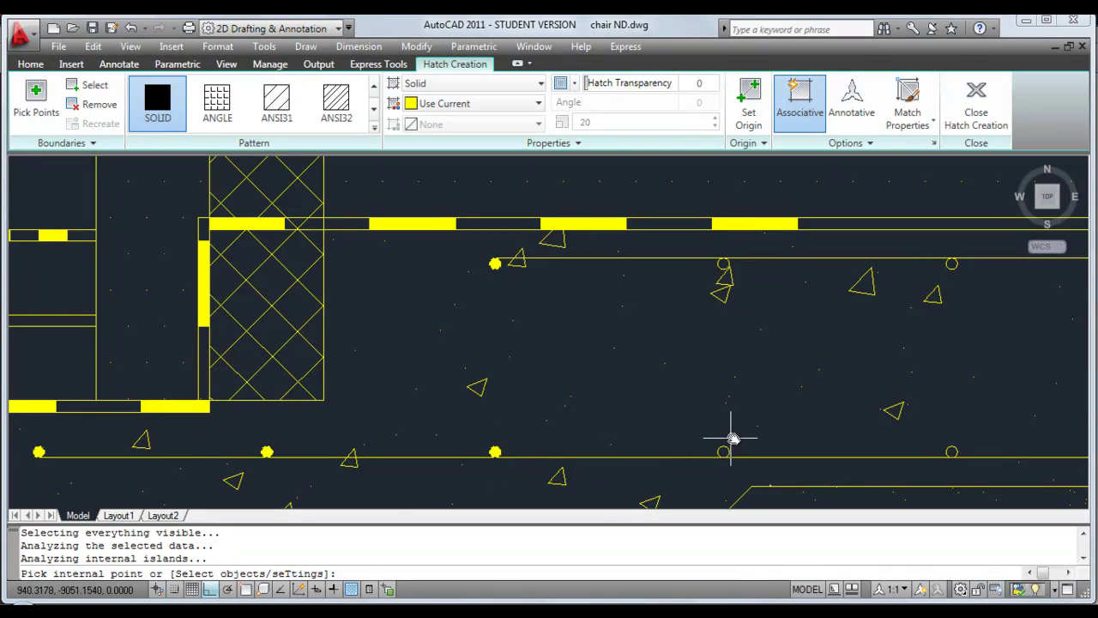
pyautogui.click(723, 452)
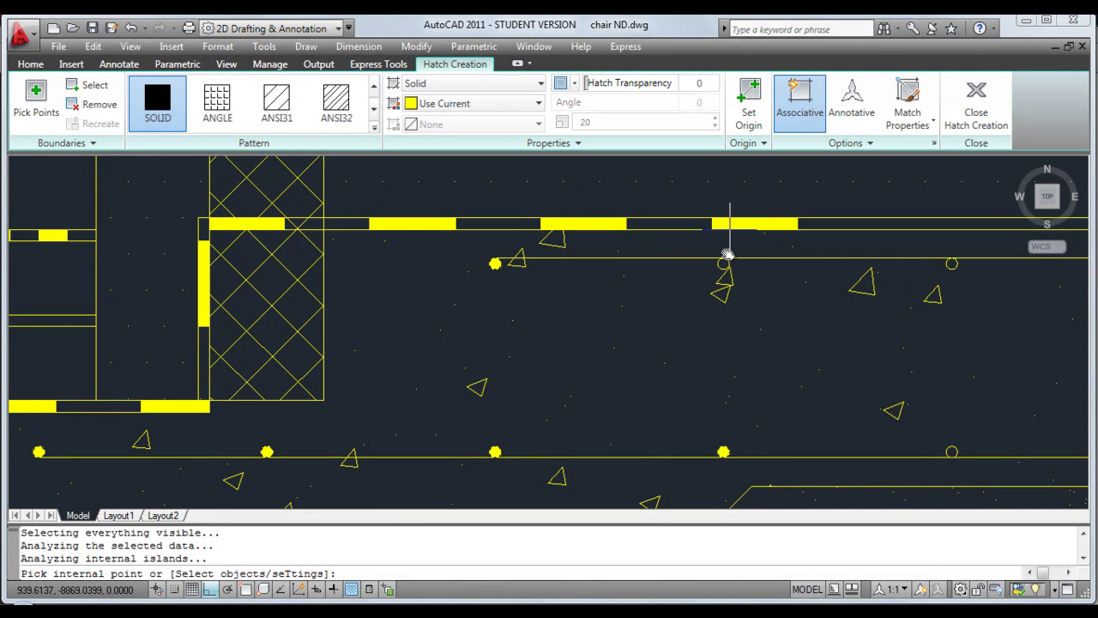
pyautogui.click(723, 264)
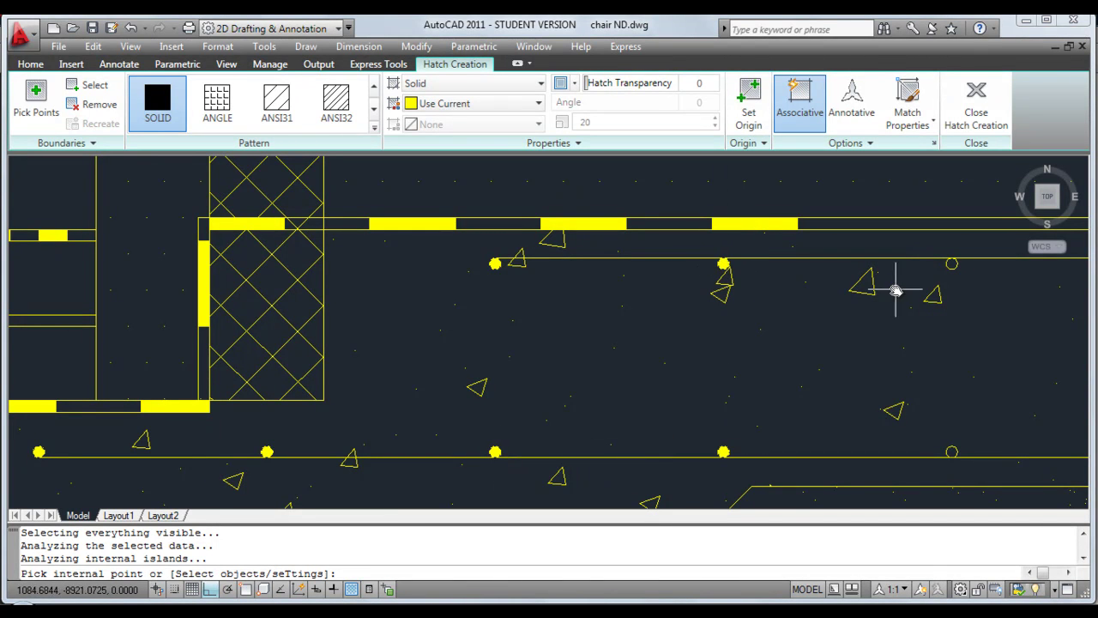
pyautogui.click(953, 264)
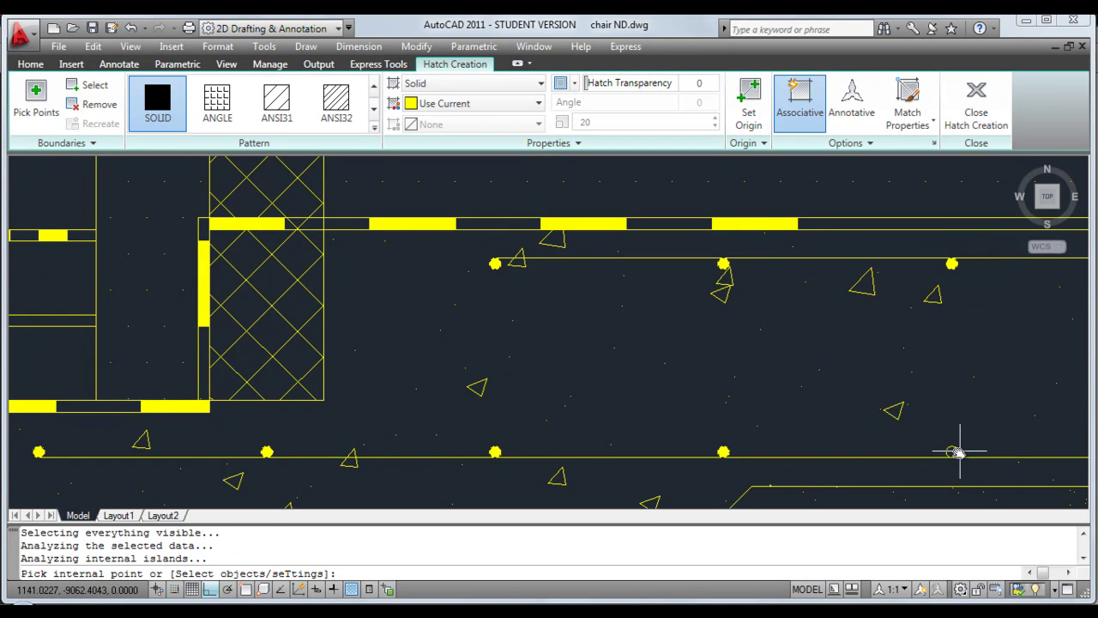
pyautogui.scroll(-2, 952, 445)
pyautogui.scroll(-1, 956, 424)
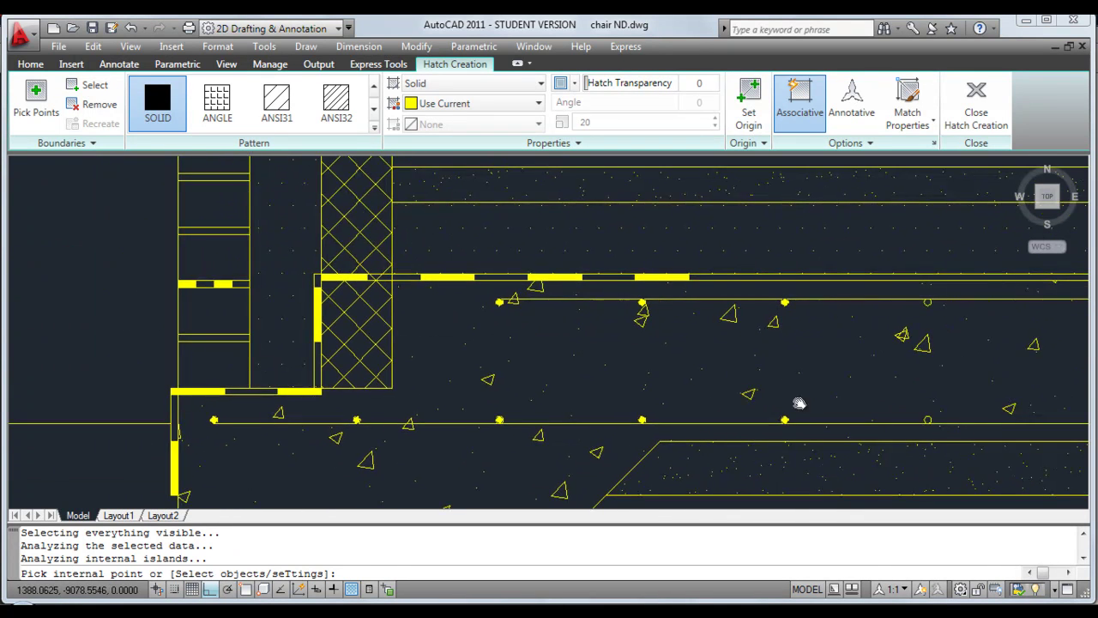
pyautogui.click(927, 419)
pyautogui.click(929, 301)
pyautogui.rightClick(822, 334)
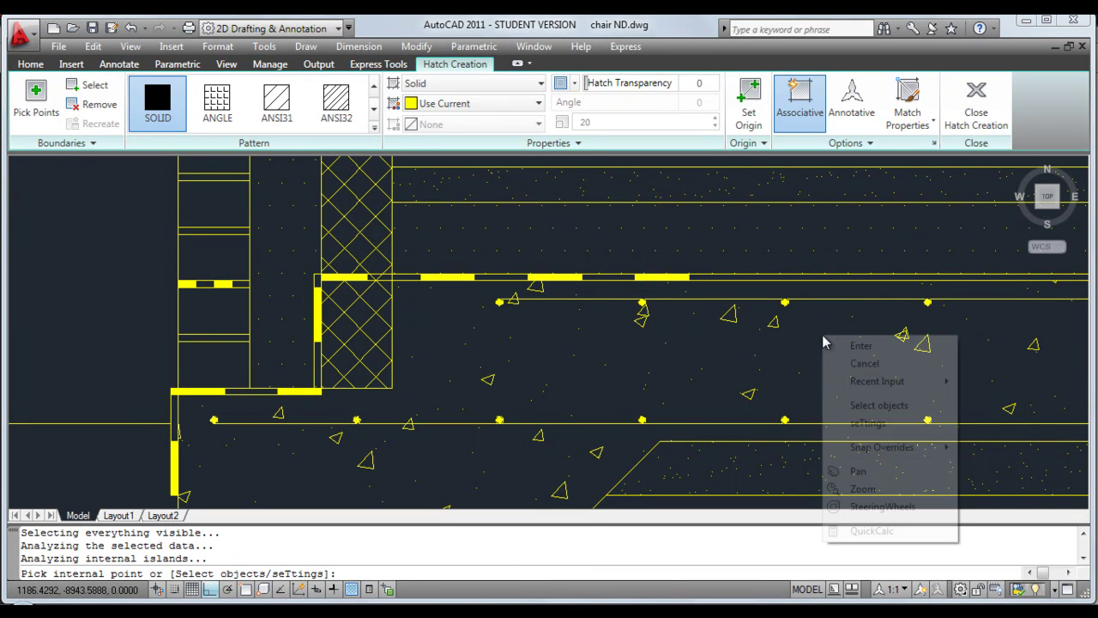
pyautogui.press('Escape')
pyautogui.press('Return')
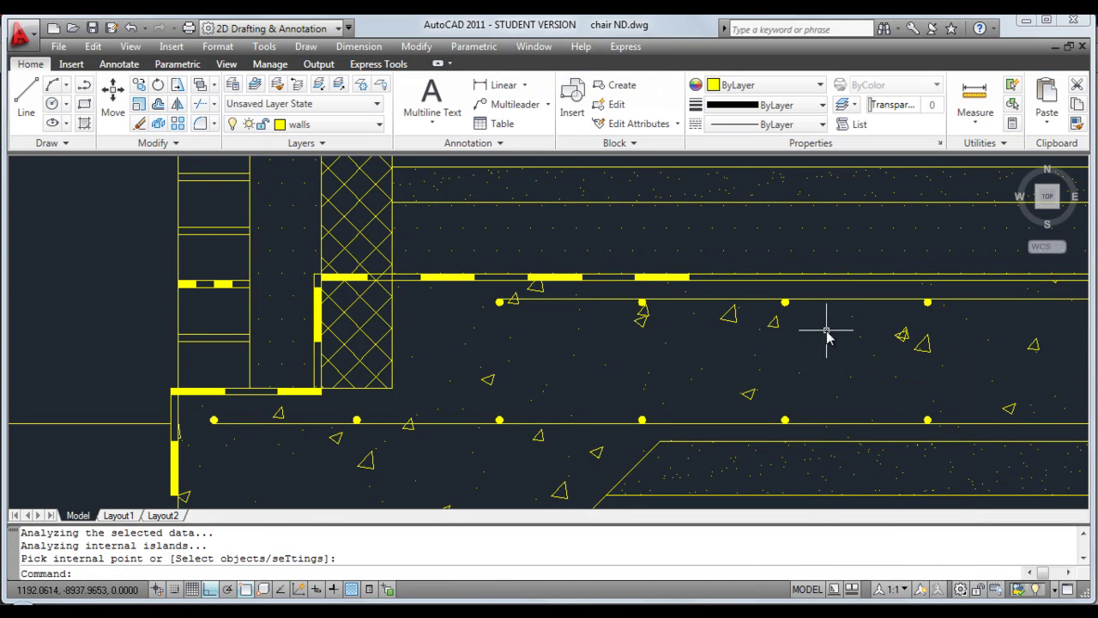
# Examine the whole foundation detail, switching to Foundation detail.pdf in Adobe Reader to compare it with the reference
pyautogui.moveTo(536, 367); pyautogui.dragTo(744, 370, button='middle')
pyautogui.scroll(-3, 744, 370)
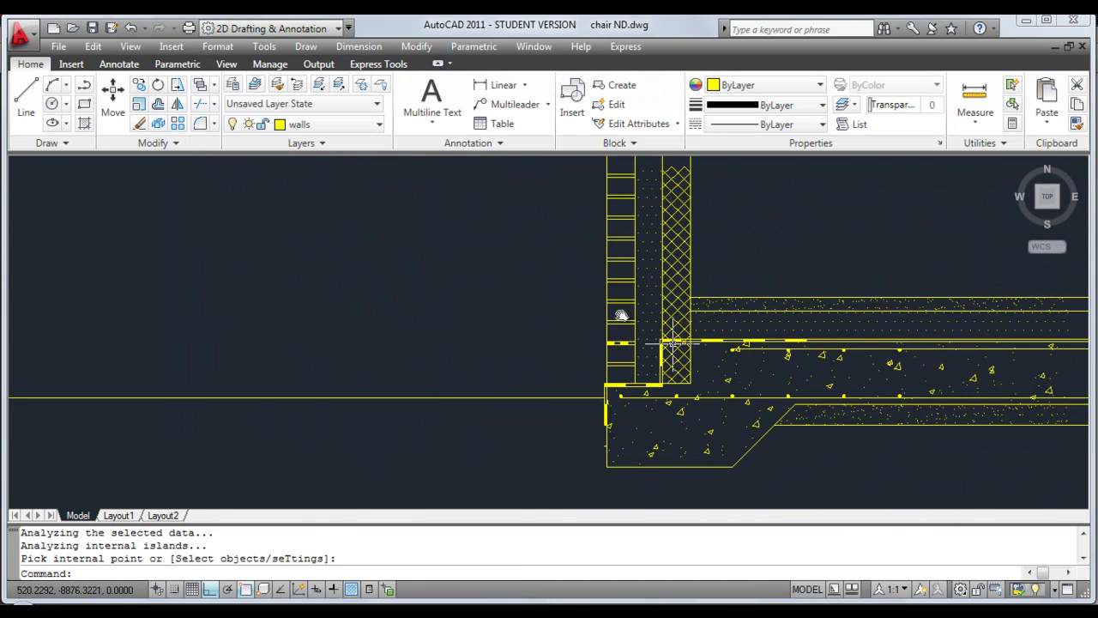
pyautogui.moveTo(661, 282)
pyautogui.mouseDown(button='middle')
pyautogui.moveTo(572, 319)
pyautogui.moveTo(581, 309)
pyautogui.mouseUp(button='middle')
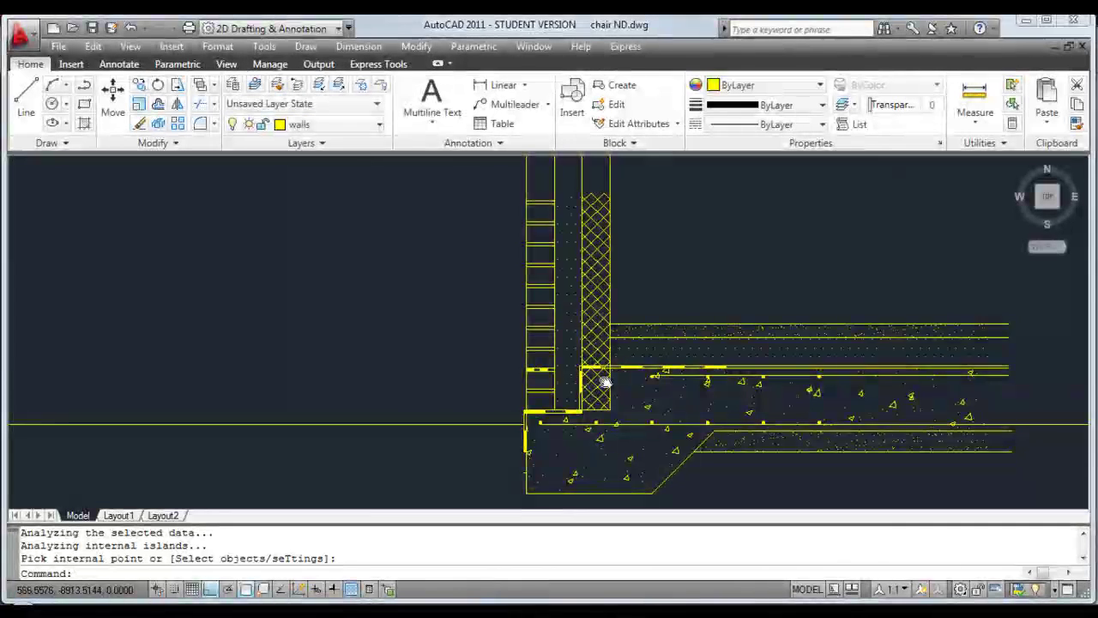
pyautogui.scroll(4, 598, 369)
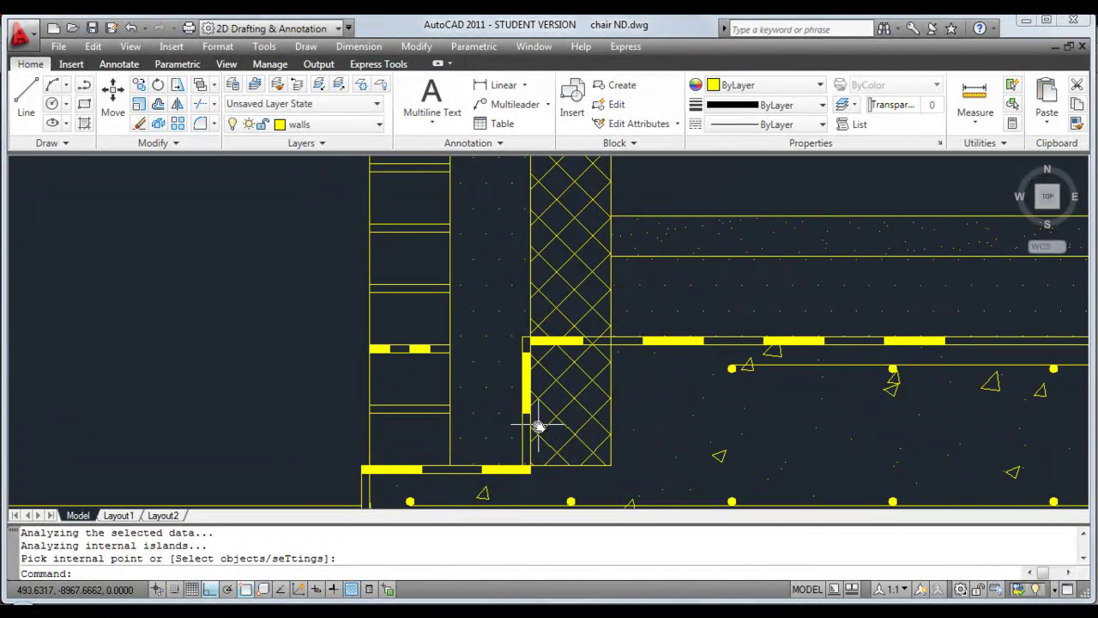
pyautogui.scroll(-3, 566, 458)
pyautogui.moveTo(564, 448)
pyautogui.mouseDown(button='middle')
pyautogui.moveTo(522, 343)
pyautogui.moveTo(521, 355)
pyautogui.mouseUp(button='middle')
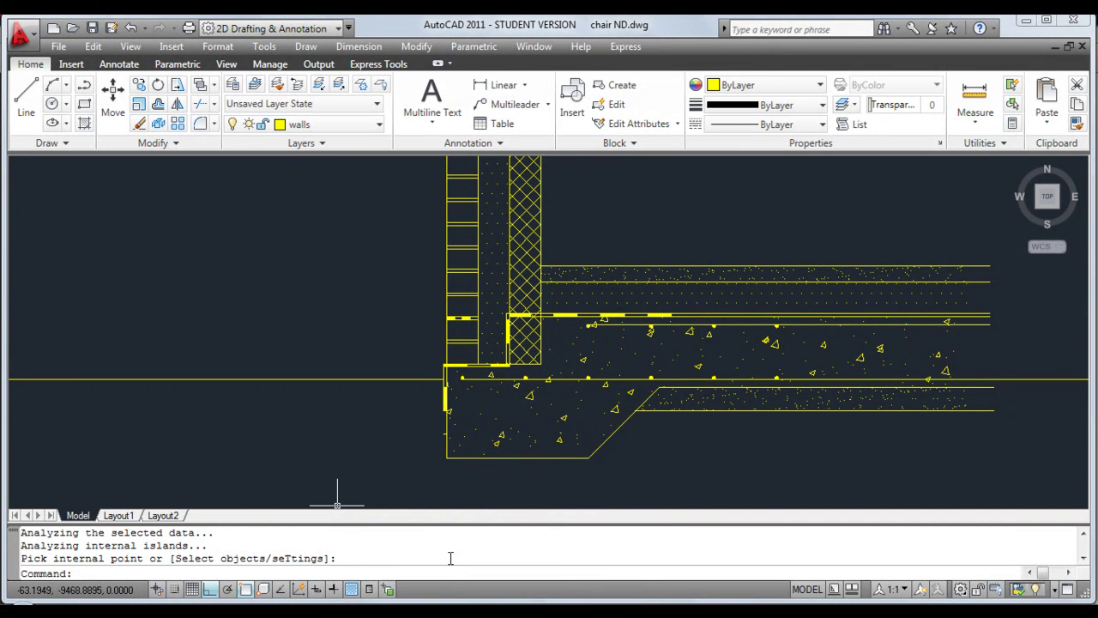
pyautogui.click(324, 609)
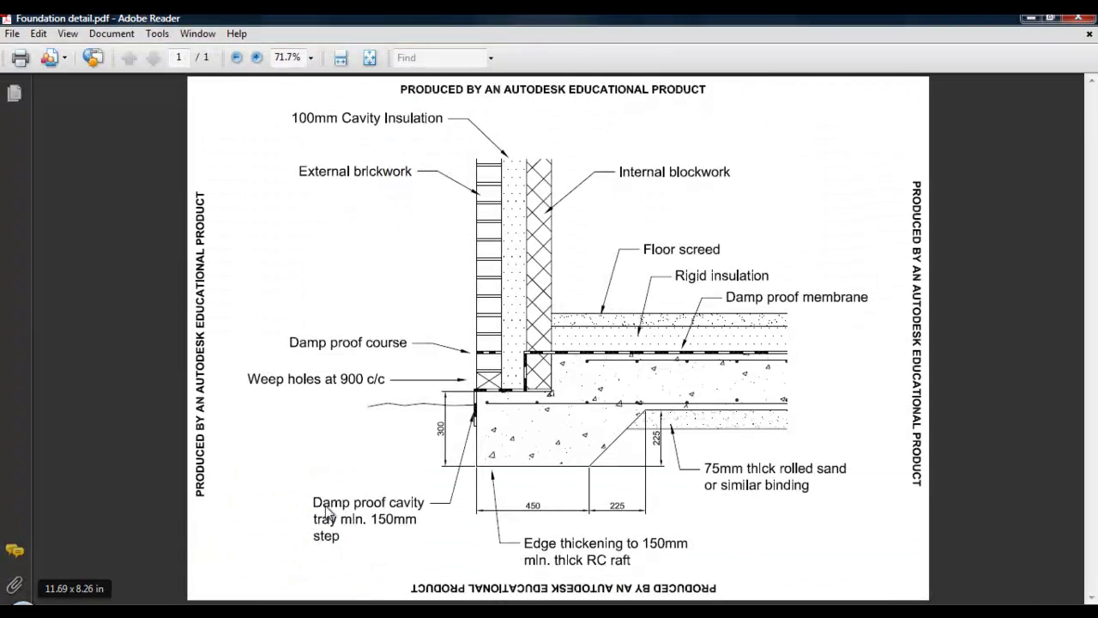